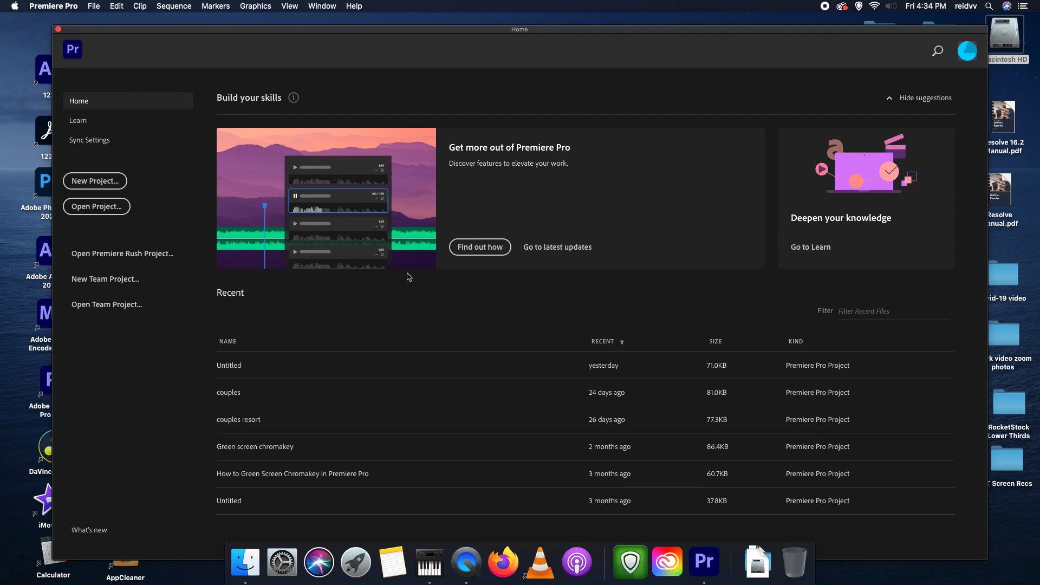
Step: Start a new project and set its location to the cowboys2 folder in Downloads
click(103, 188)
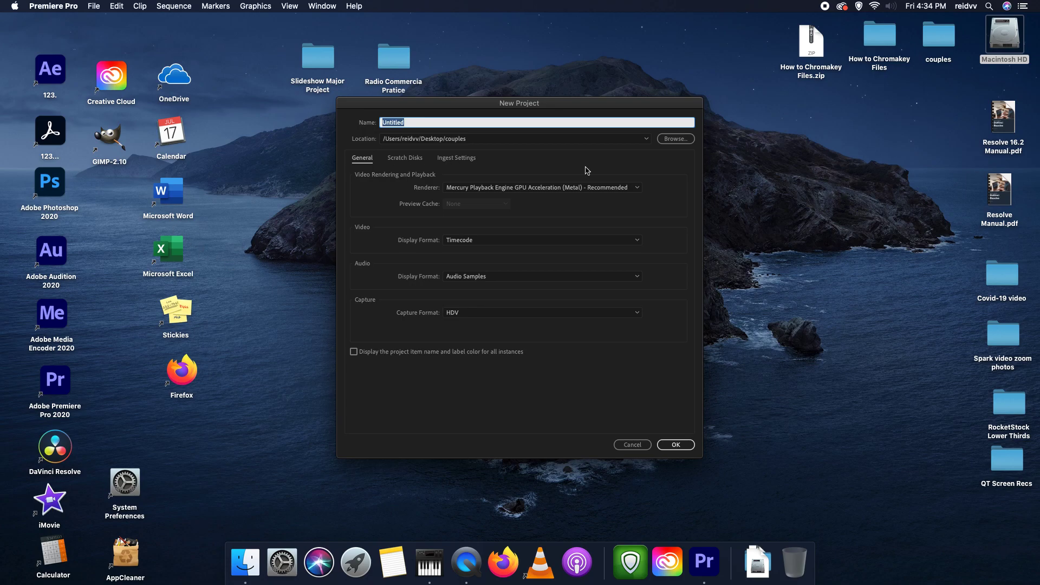
click(677, 140)
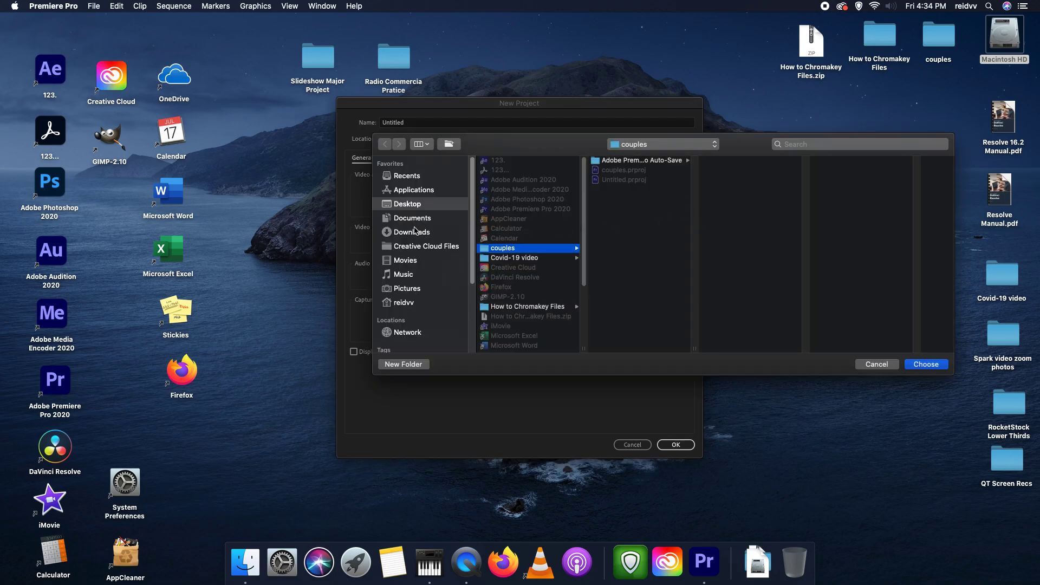
click(418, 233)
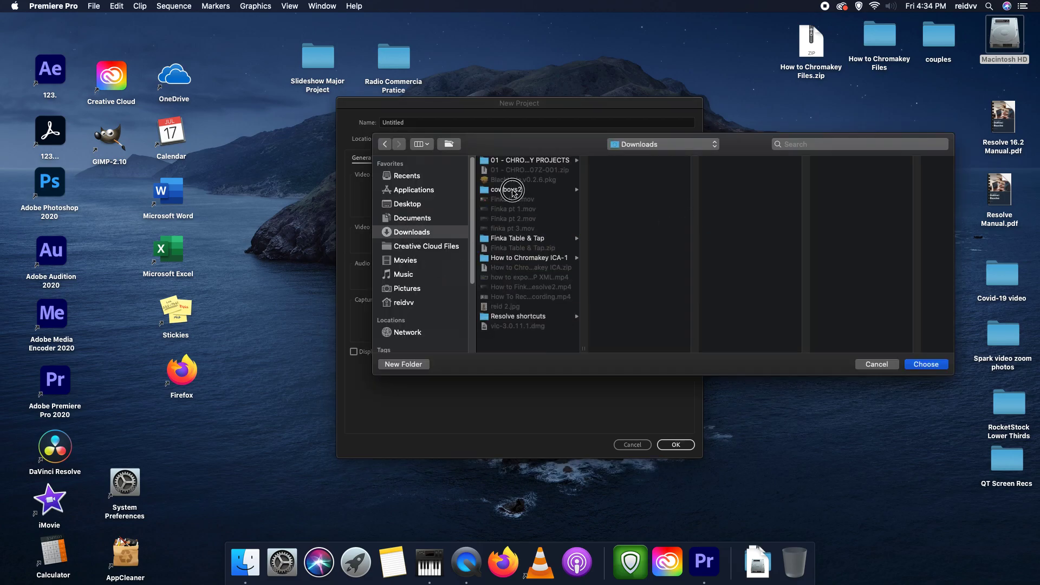
click(532, 190)
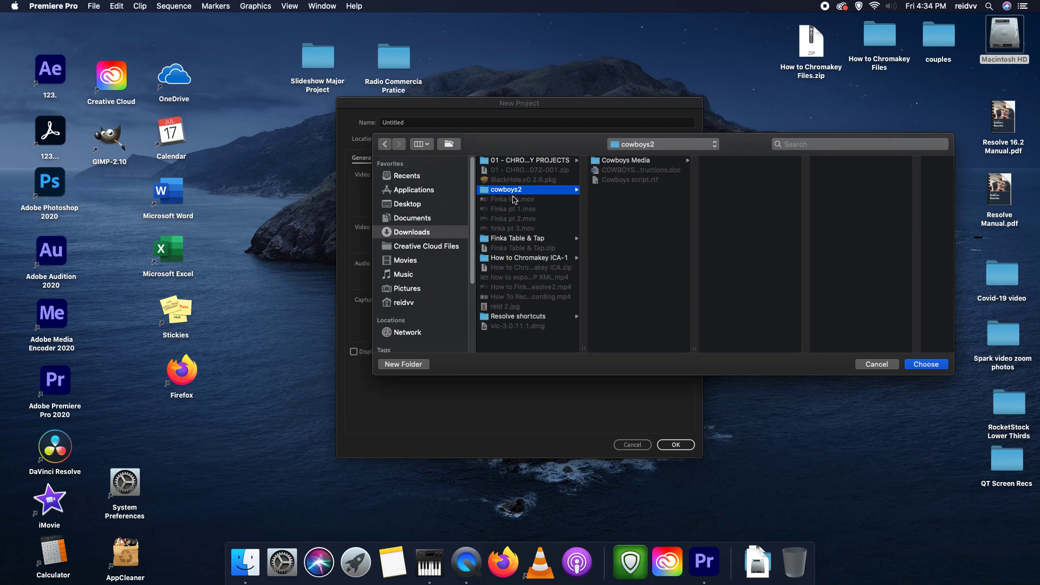
click(931, 364)
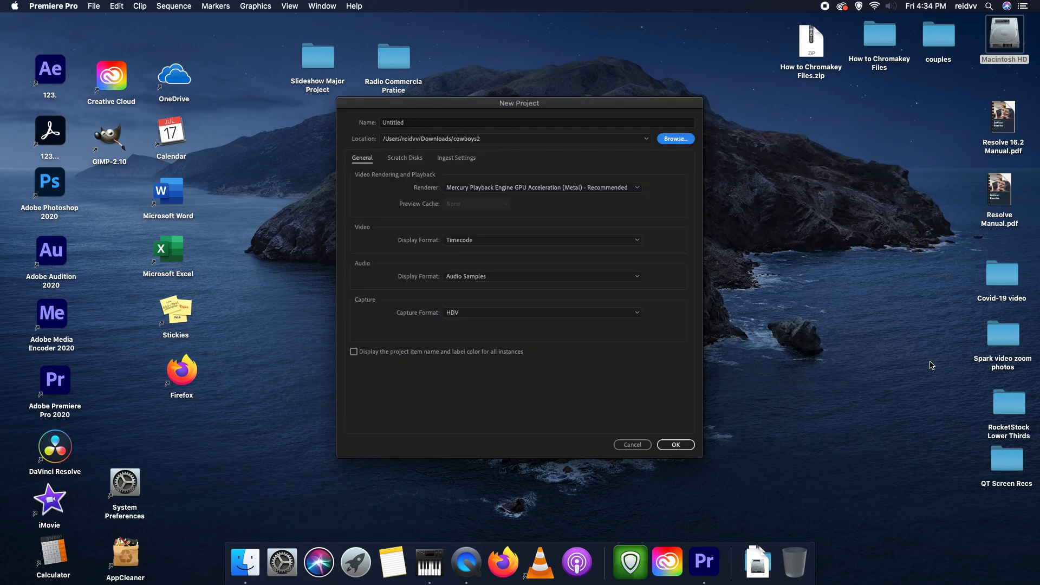
Step: Name the new project "cowboys edit" and create it
click(414, 121)
text(cowboys edit)
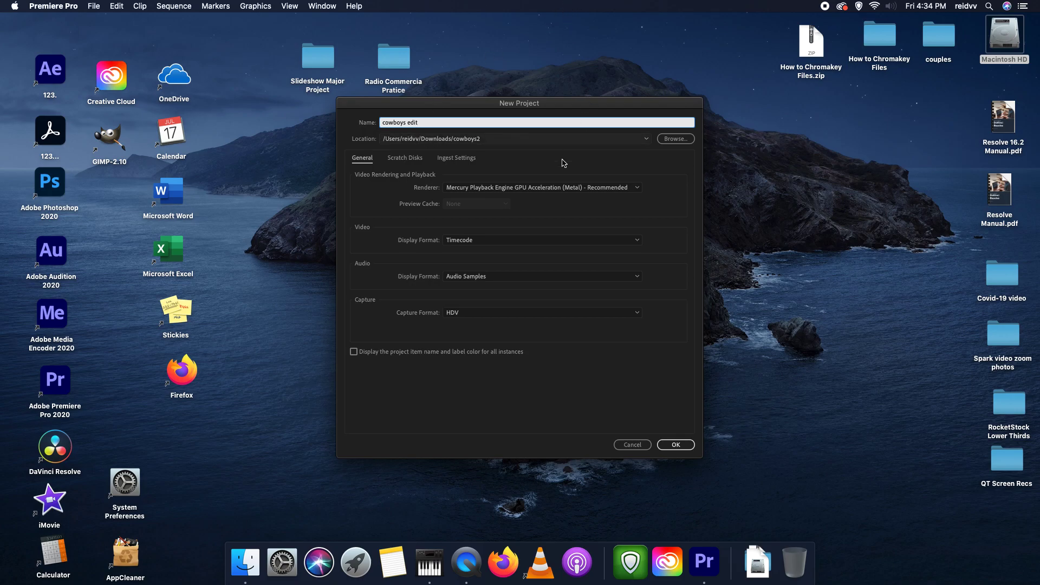
click(683, 448)
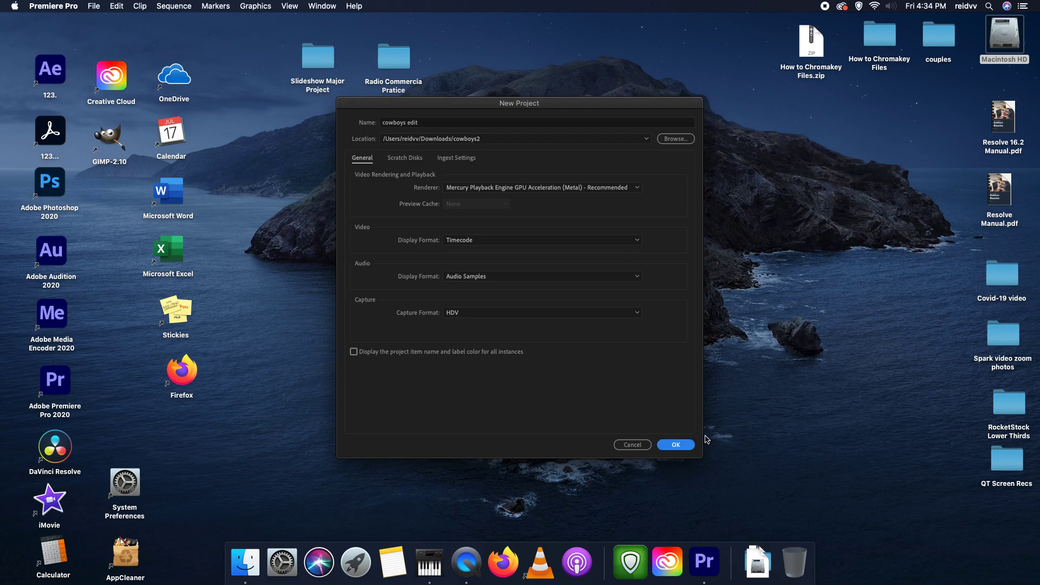
click(689, 443)
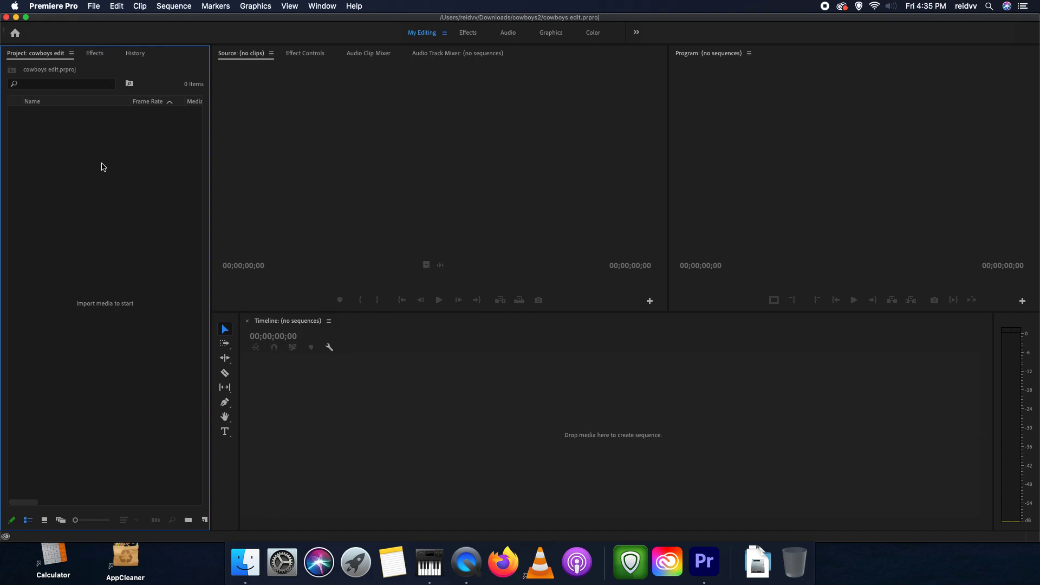
Step: In the My Editing workspace, import the Cowboys Media folder from Downloads/cowboys2 and expand its bin
click(423, 31)
click(95, 6)
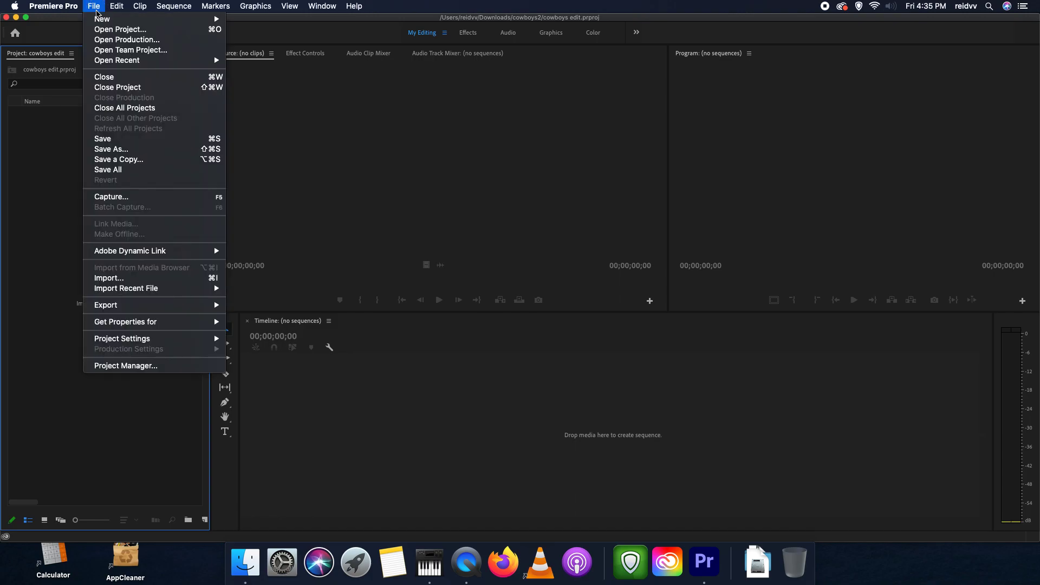
click(107, 278)
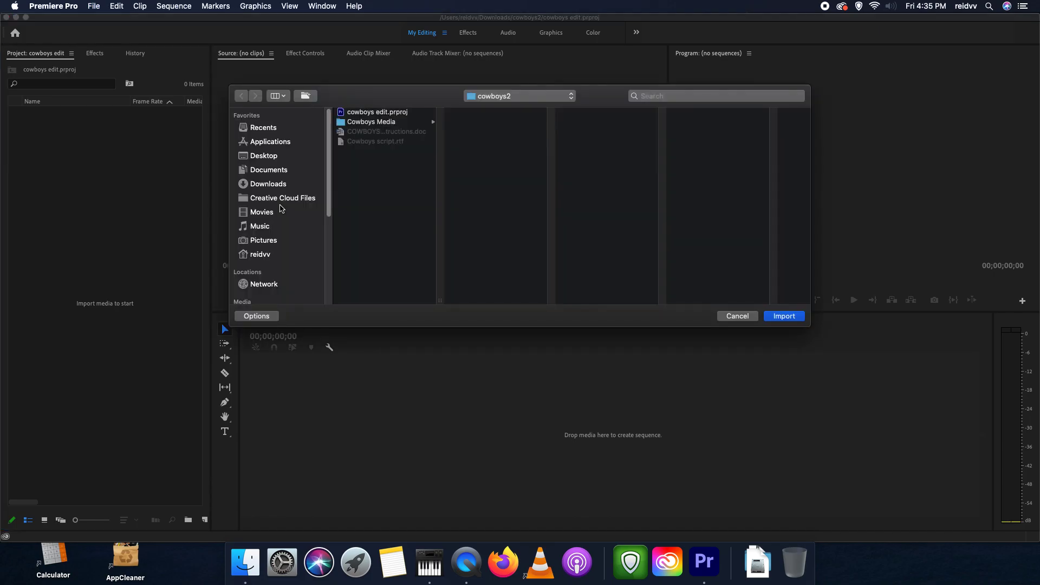
click(276, 185)
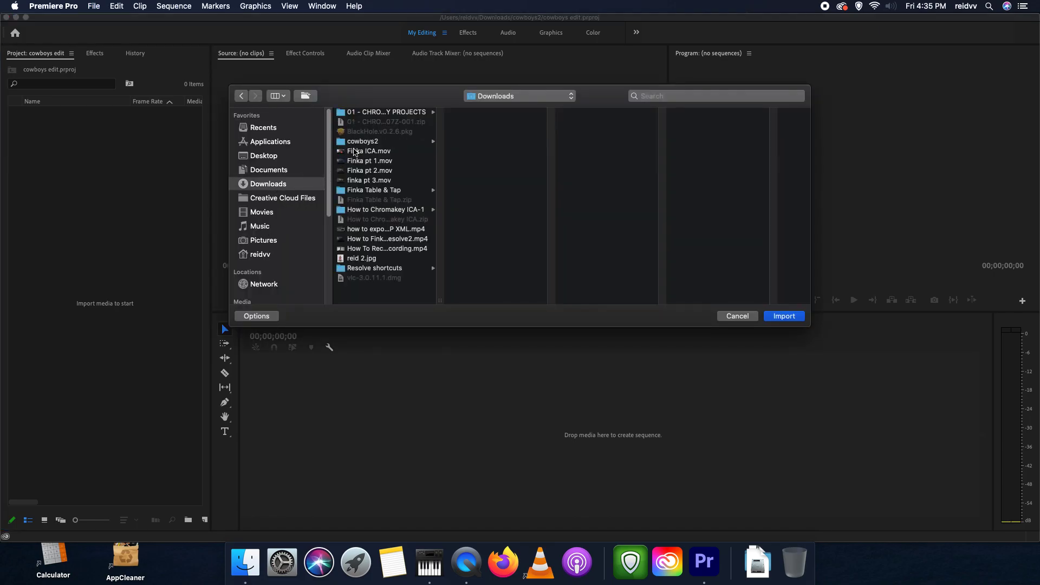
click(362, 142)
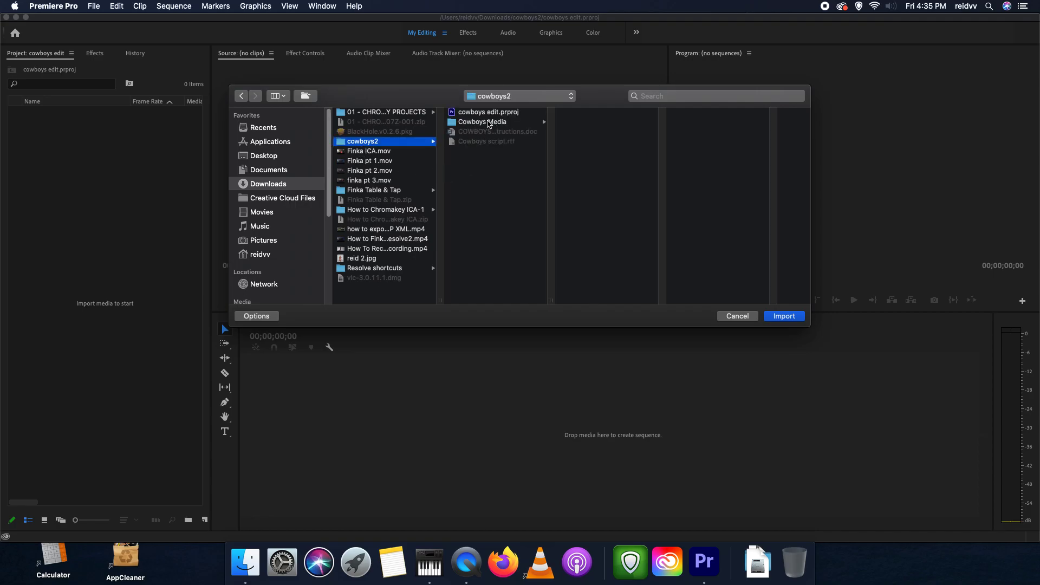
click(490, 123)
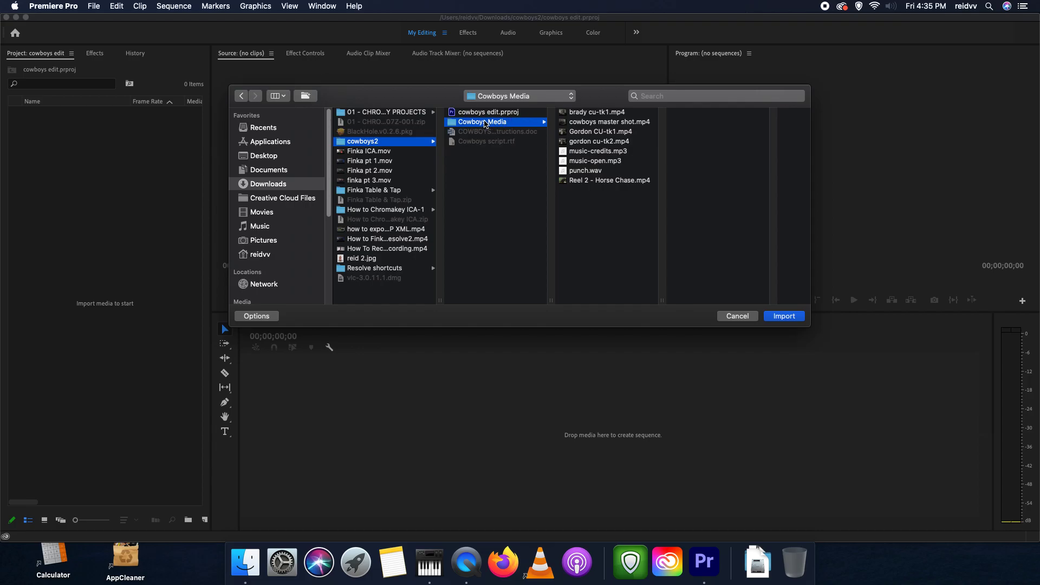
click(786, 318)
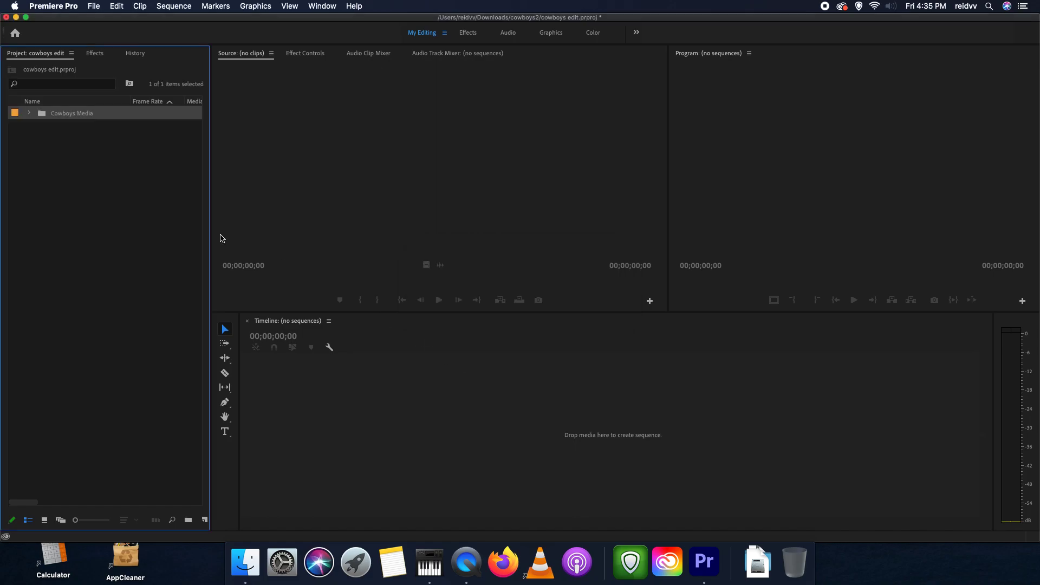
click(30, 114)
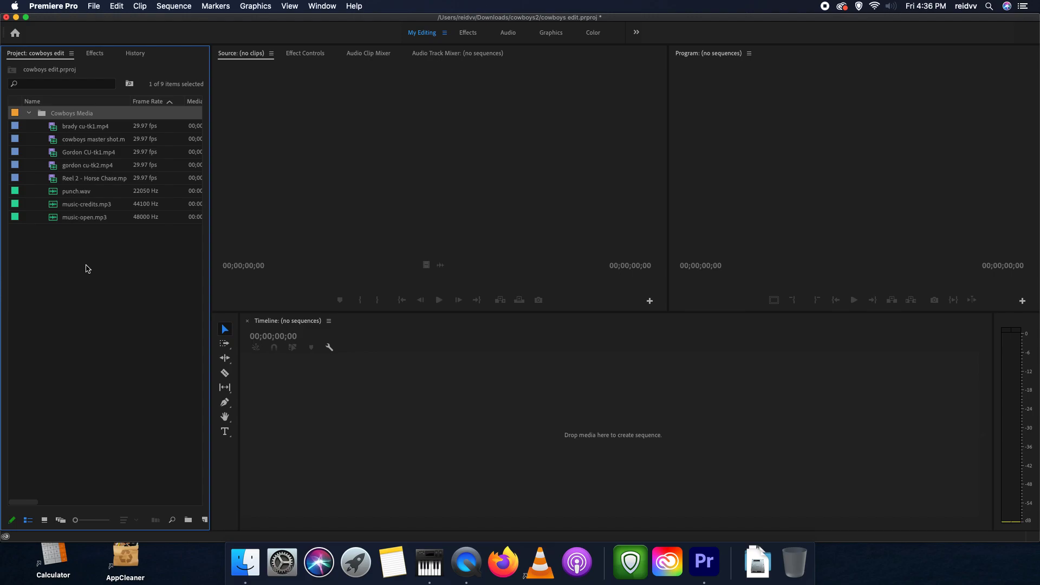
Step: Switch to Finder and try to open Cowboys script.rtf from the cowboys2 folder in Downloads
key(super+h)
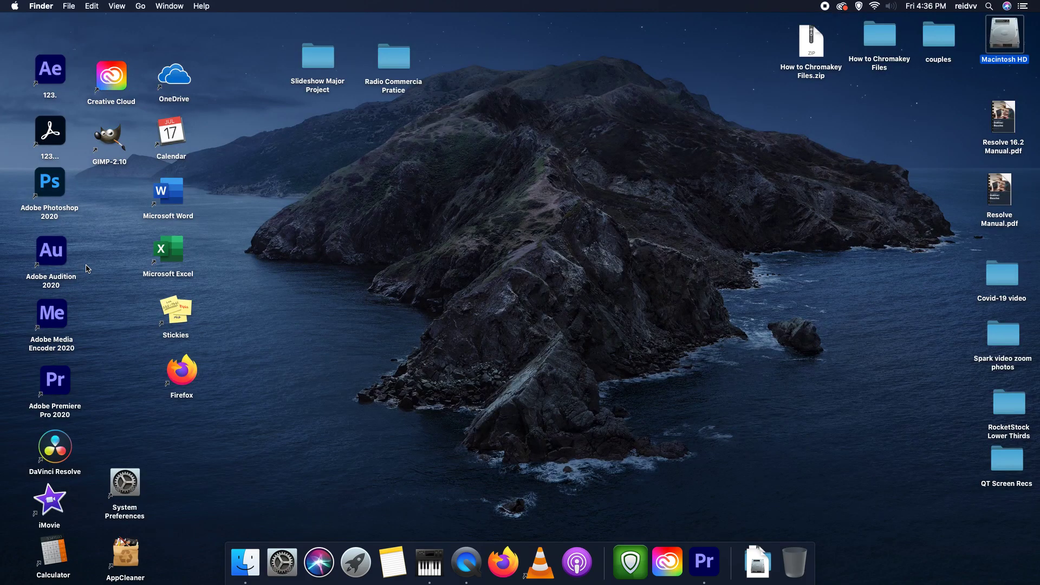
double_click(1016, 41)
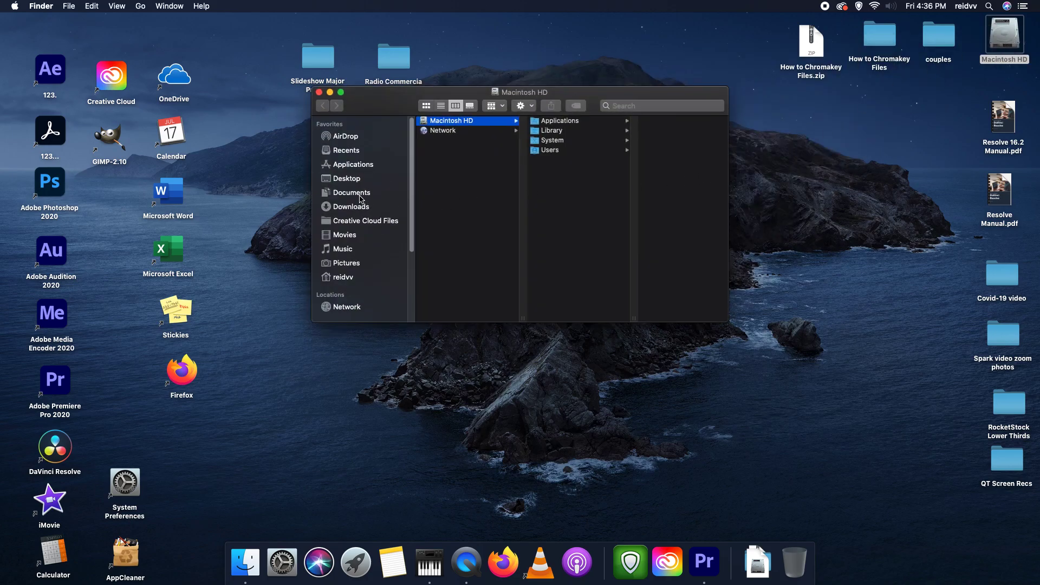
click(360, 208)
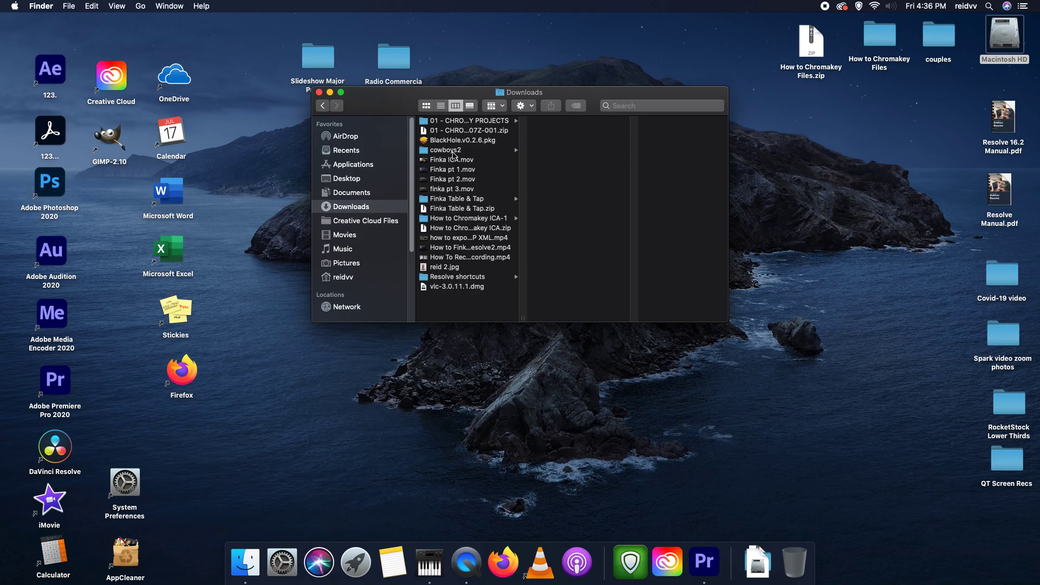
click(453, 150)
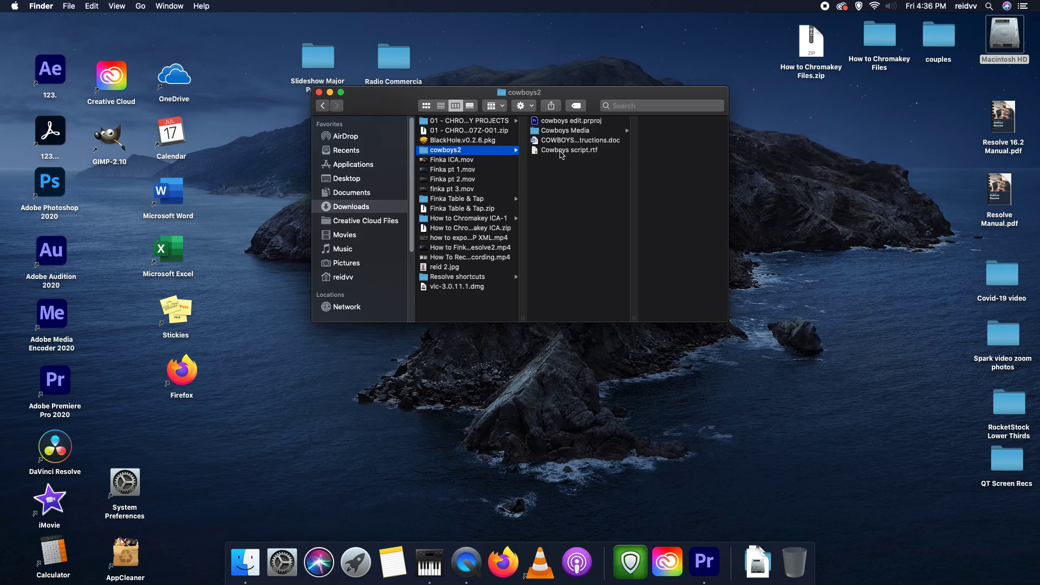
double_click(561, 154)
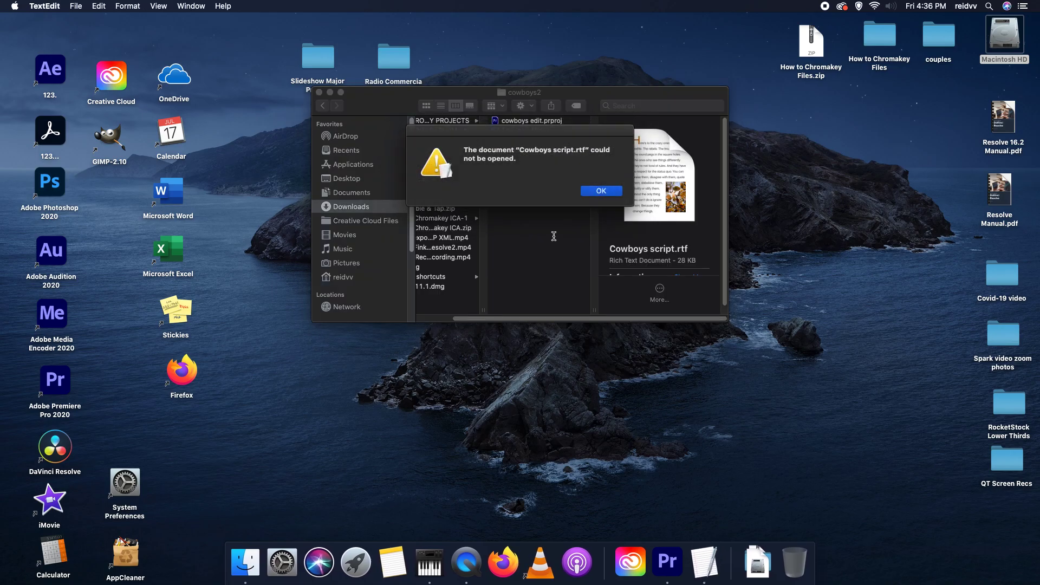
click(596, 192)
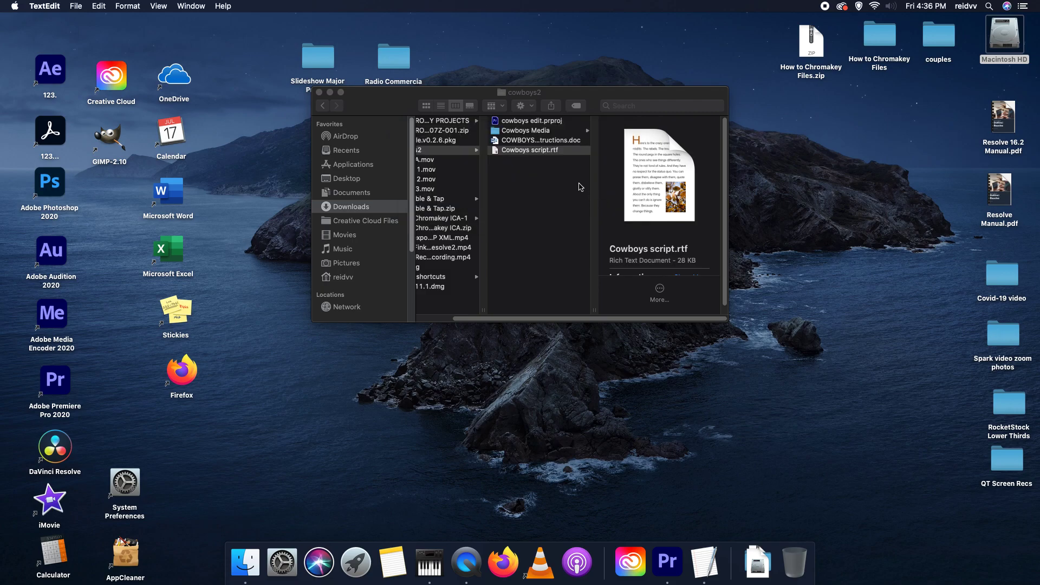
Step: Open Cowboys script.rtf with Microsoft Word instead of its default application
right_click(542, 152)
mouse_move(554, 168)
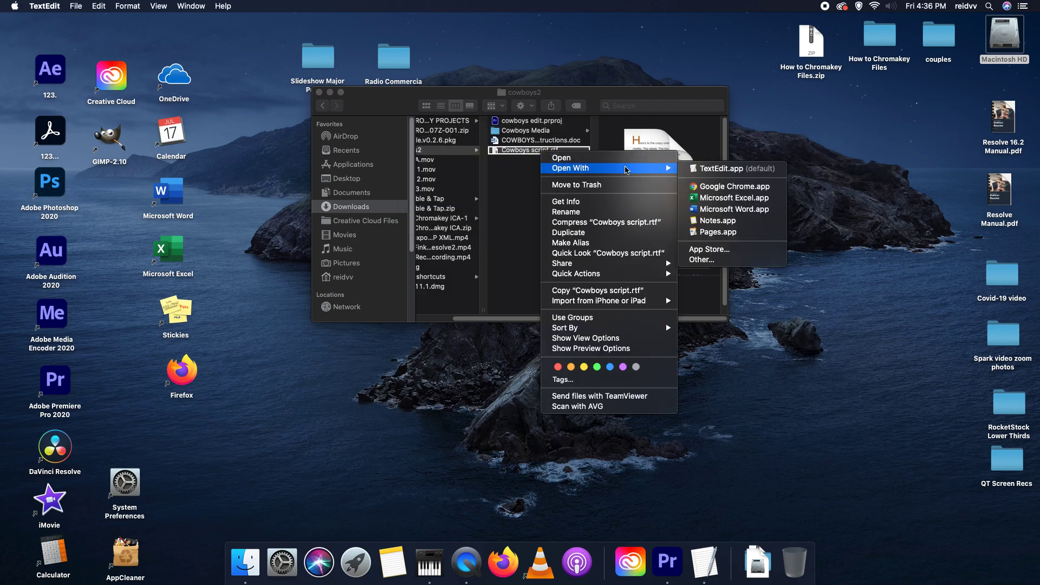
click(707, 208)
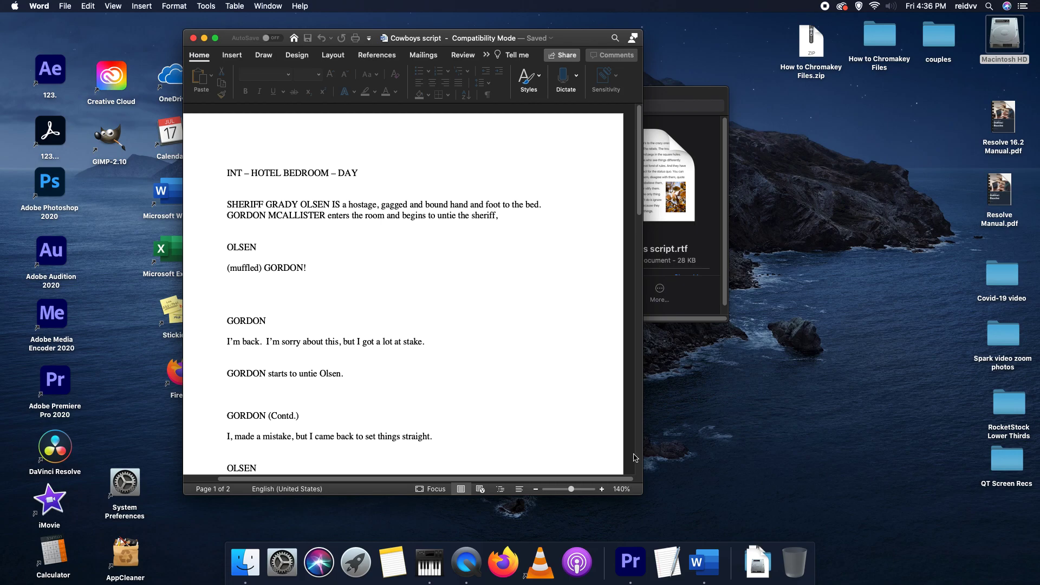
Step: Enlarge the document window and read through the hotel bedroom scene down to the second page
click(641, 494)
drag(641, 494, 817, 508)
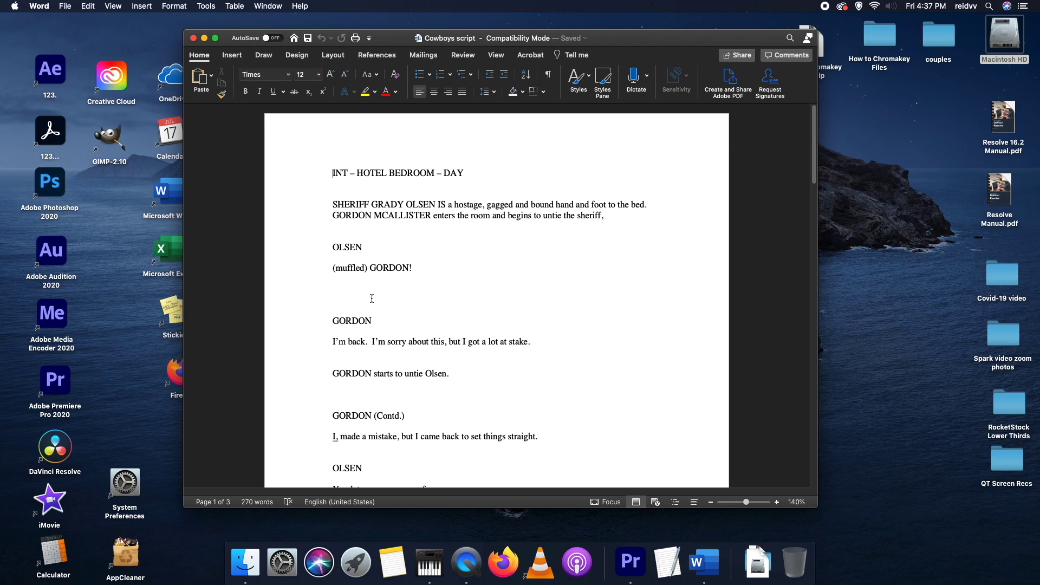
scroll(596, 371, down, 3)
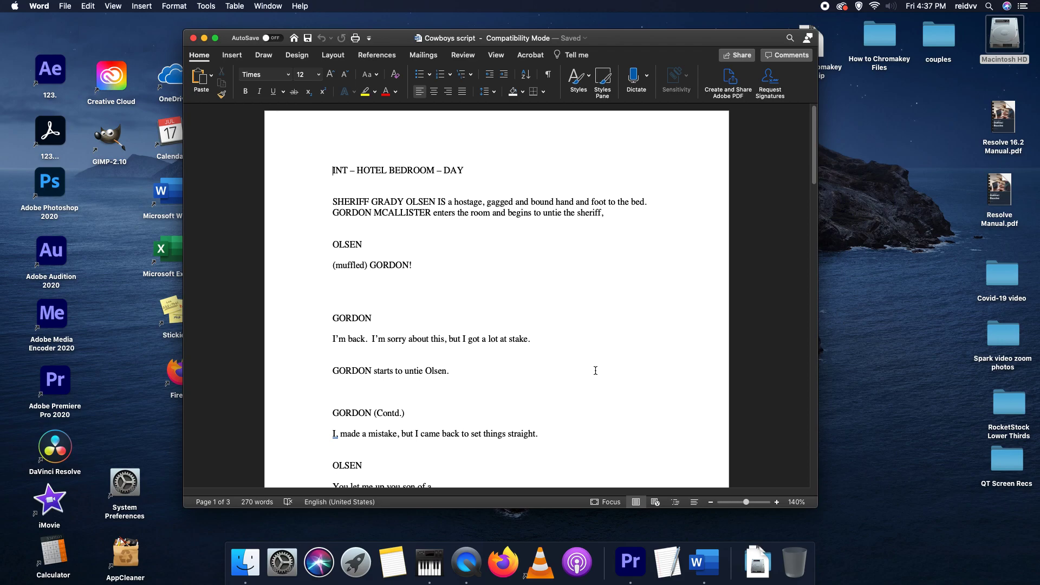
scroll(597, 369, down, 5)
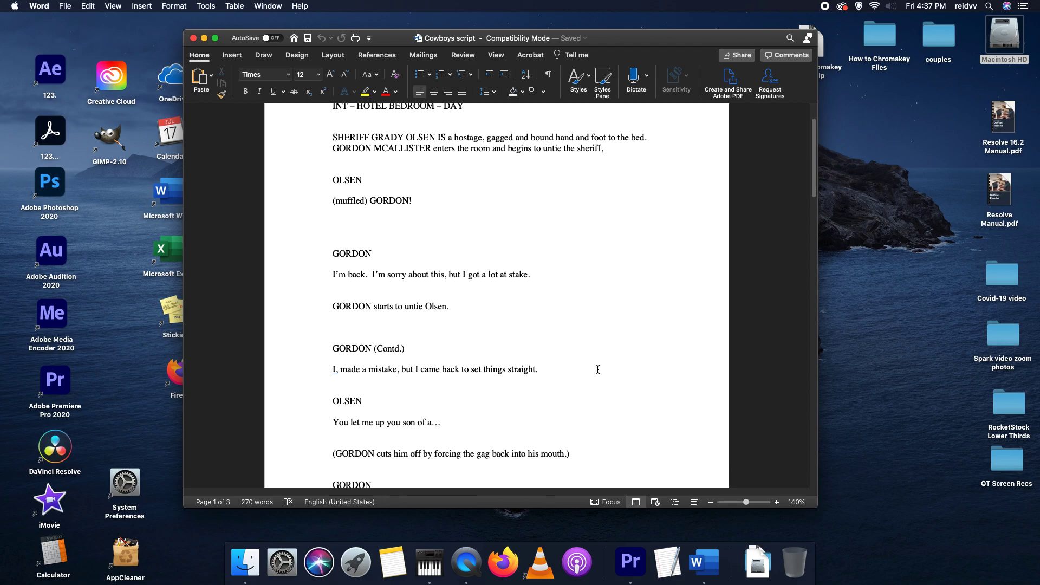
scroll(598, 369, down, 15)
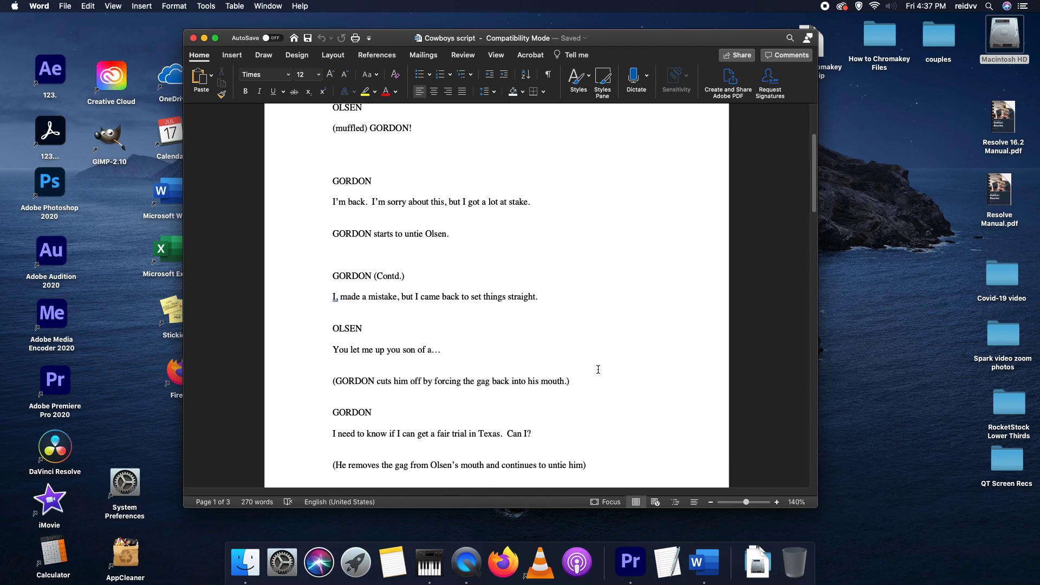
scroll(598, 370, down, 17)
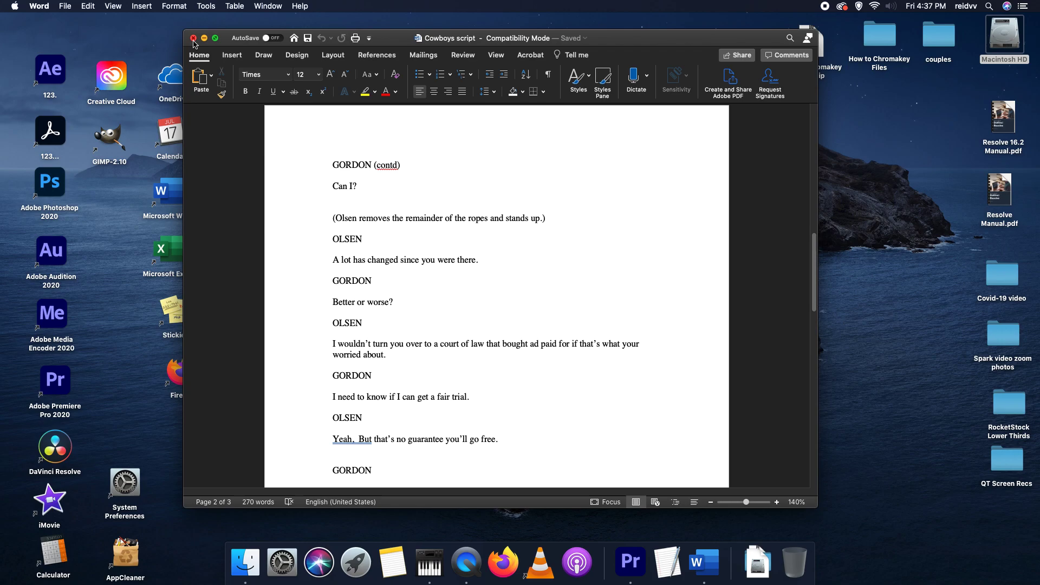
Step: Quit Word, close the Finder window and switch back to Premiere Pro
click(44, 6)
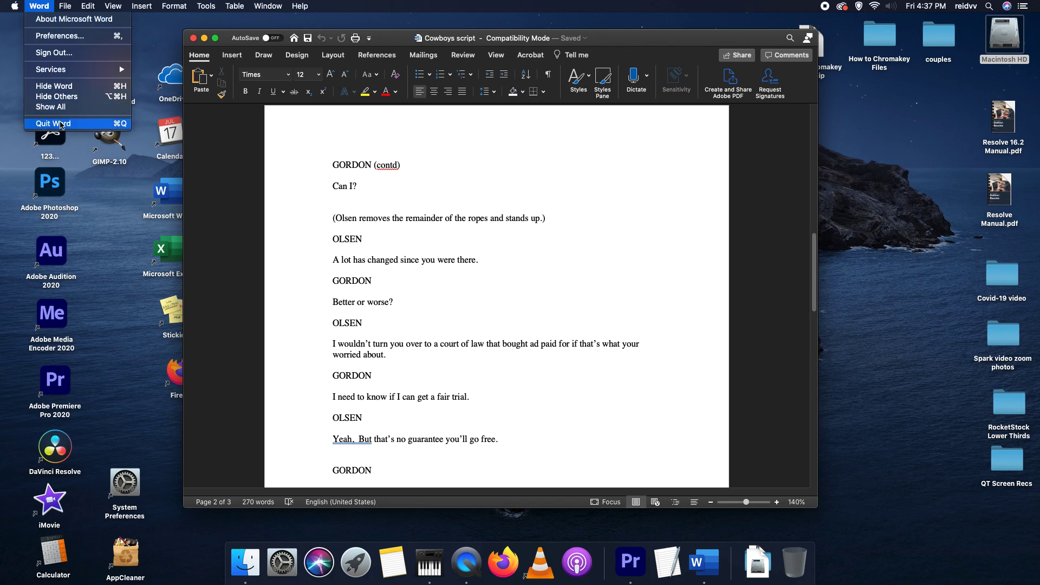
click(60, 124)
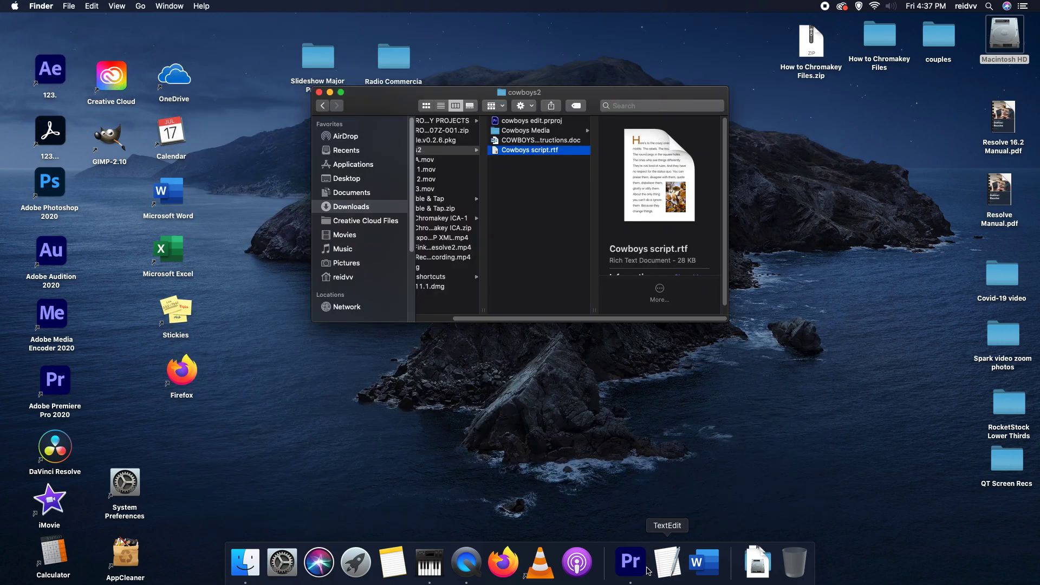
click(318, 92)
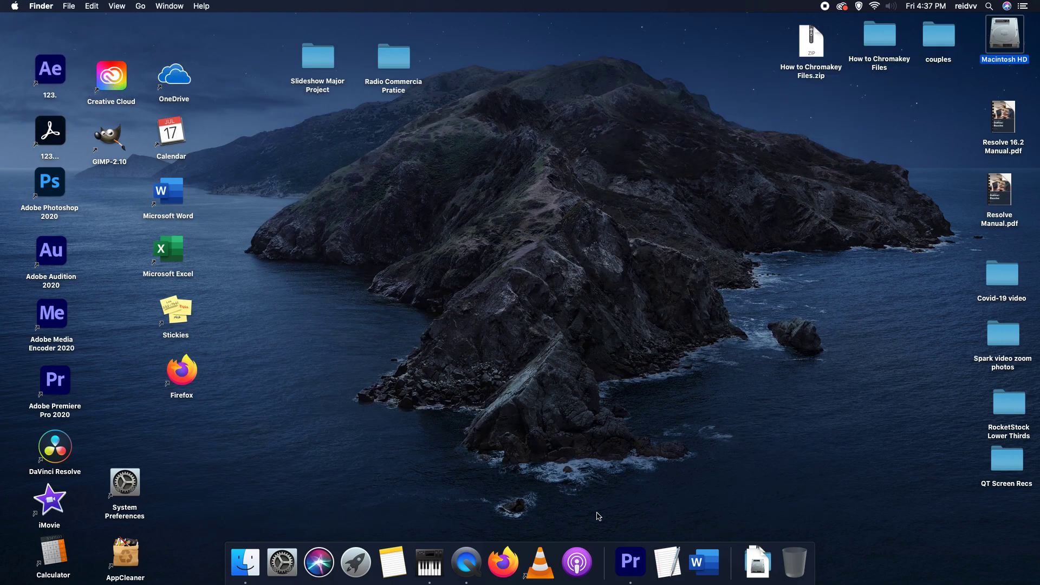
click(623, 565)
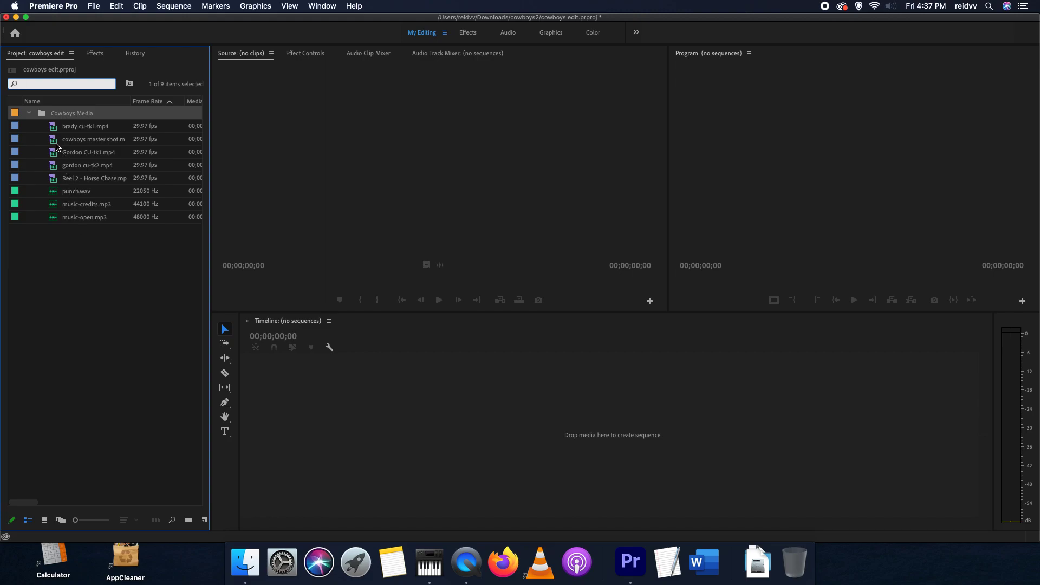
Step: Preview cowboys master shot.mp4 and brady cu-tk1.mp4 in the Source monitor by scrubbing through each clip
double_click(56, 144)
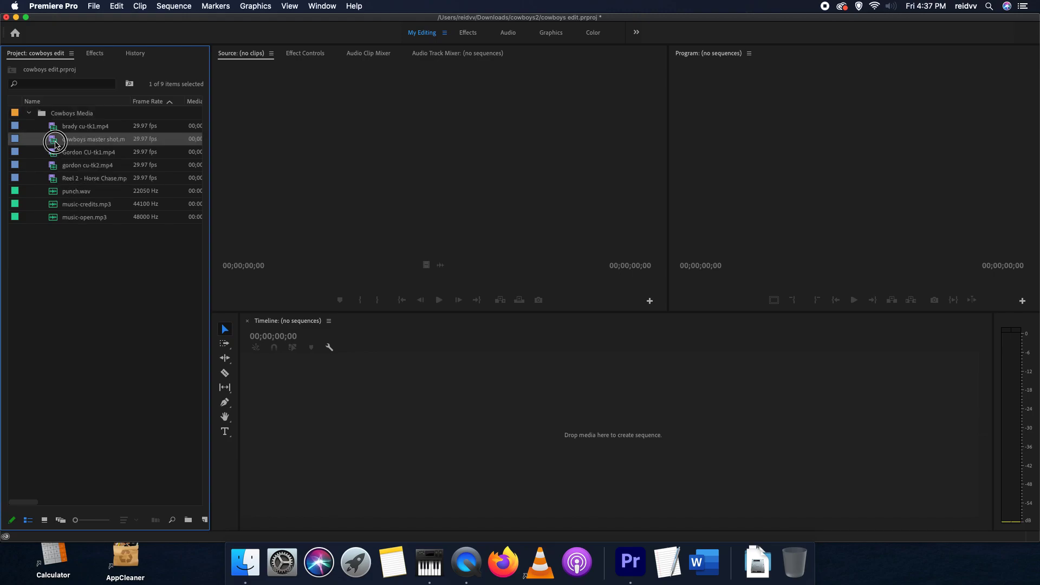
drag(245, 282, 397, 282)
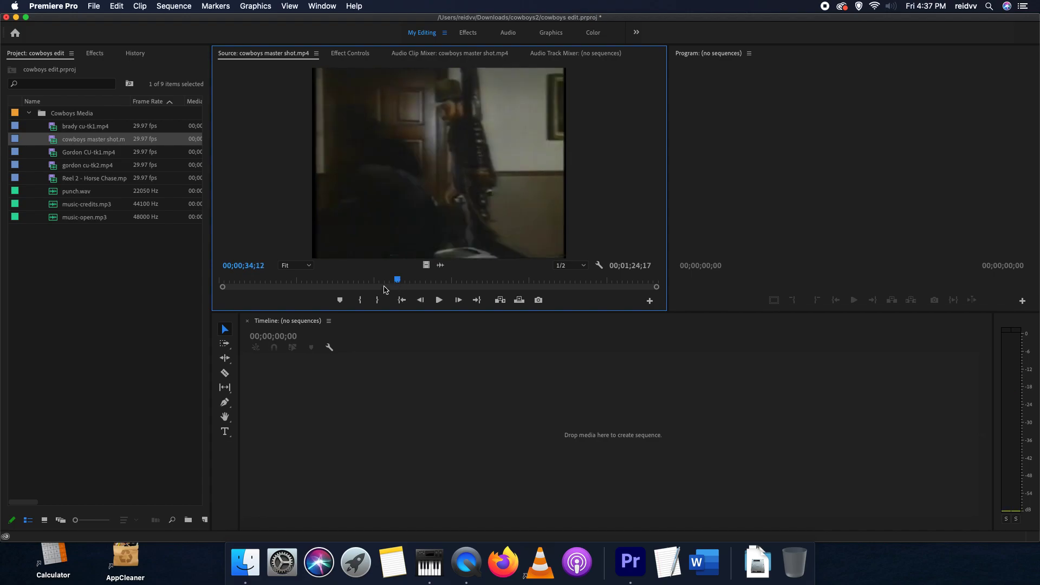
double_click(51, 129)
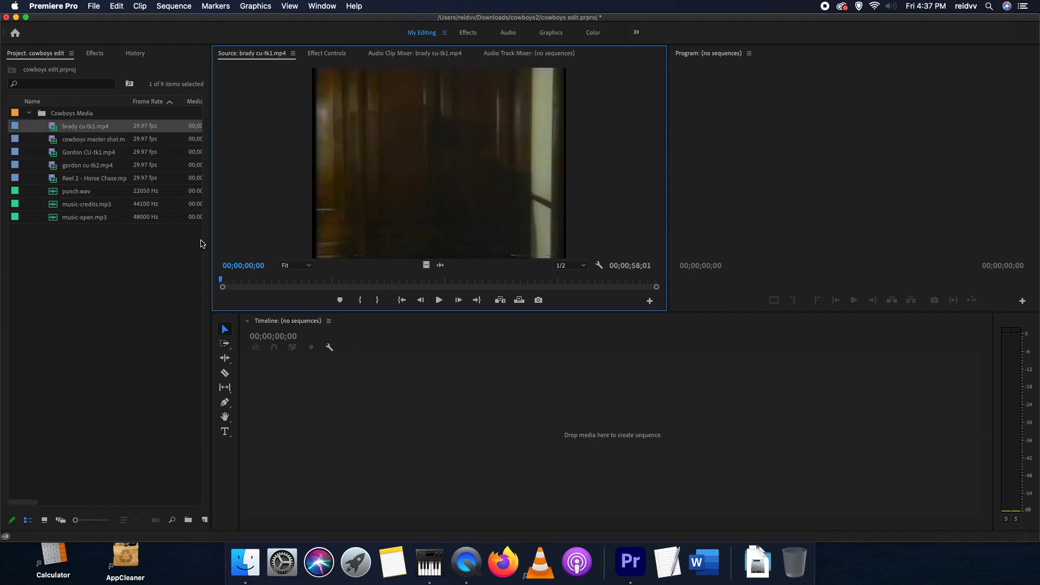
click(255, 281)
drag(255, 281, 527, 286)
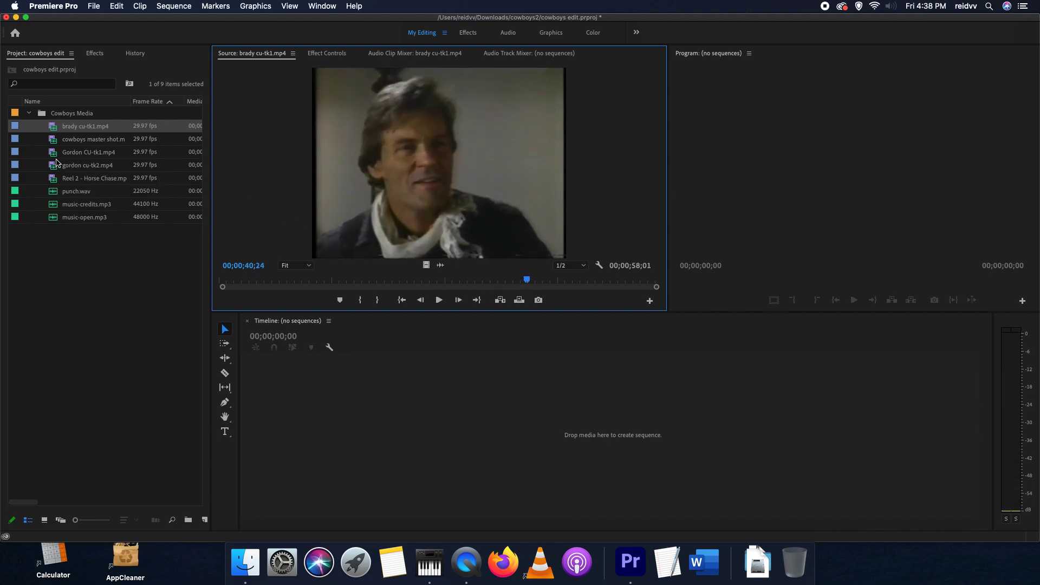
Step: Preview Gordon CU-tk1.mp4 and gordon cu-tk2.mp4 in the Source monitor, scrubbing the second take back to its slate
double_click(55, 154)
drag(255, 281, 456, 293)
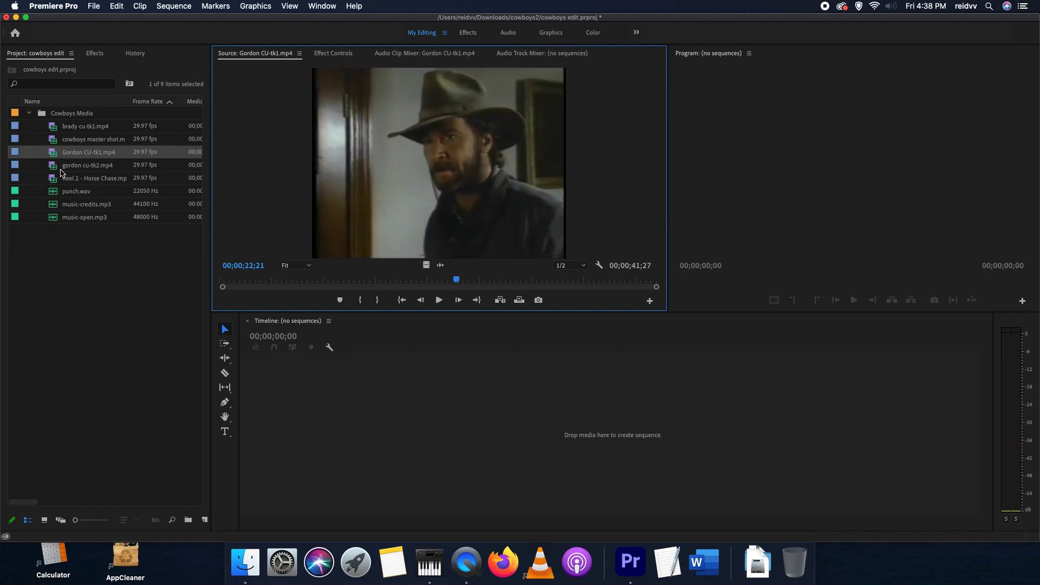
double_click(55, 167)
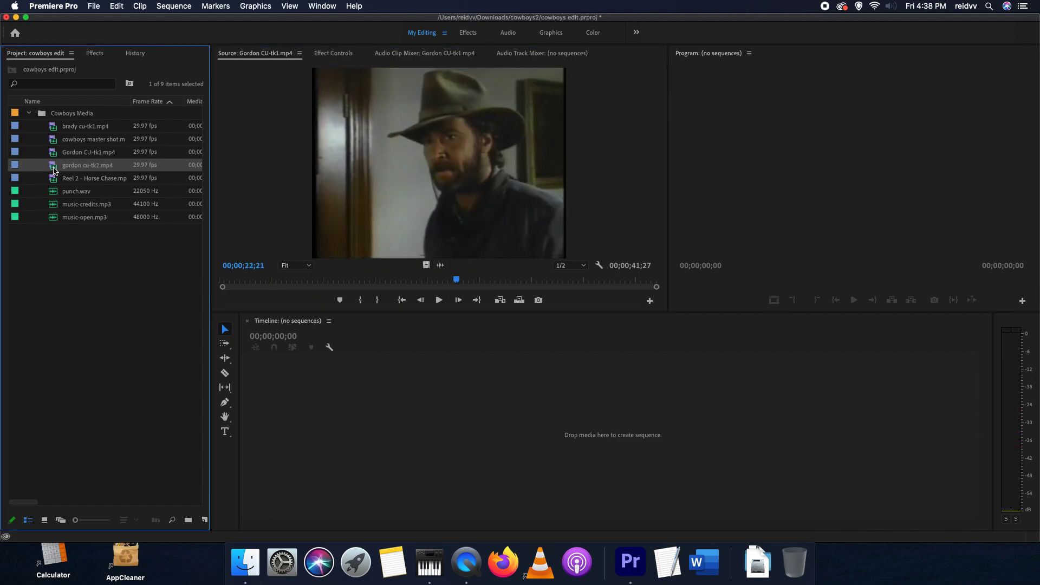
drag(319, 285, 232, 279)
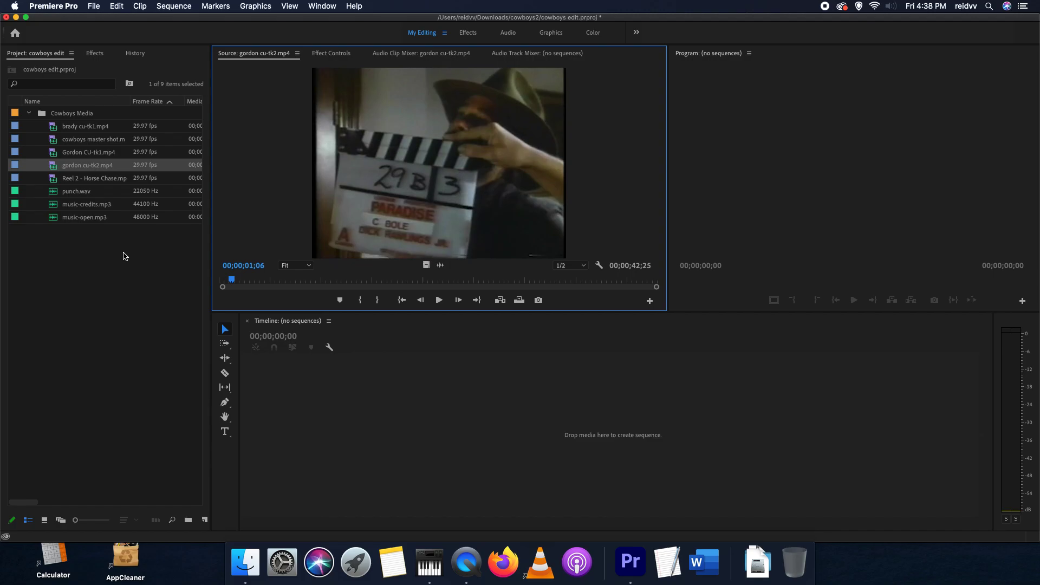
Step: Go through the Reel 2 - Horse Chase clip and the punch.wav, music-credits.mp3 and music-open.mp3 audio files in the bin
click(106, 184)
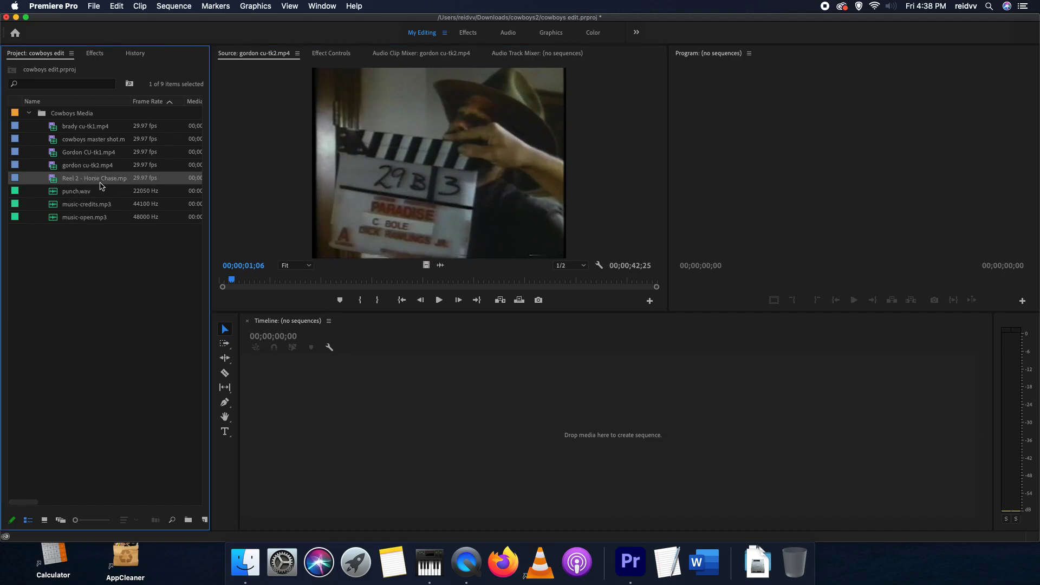
click(85, 196)
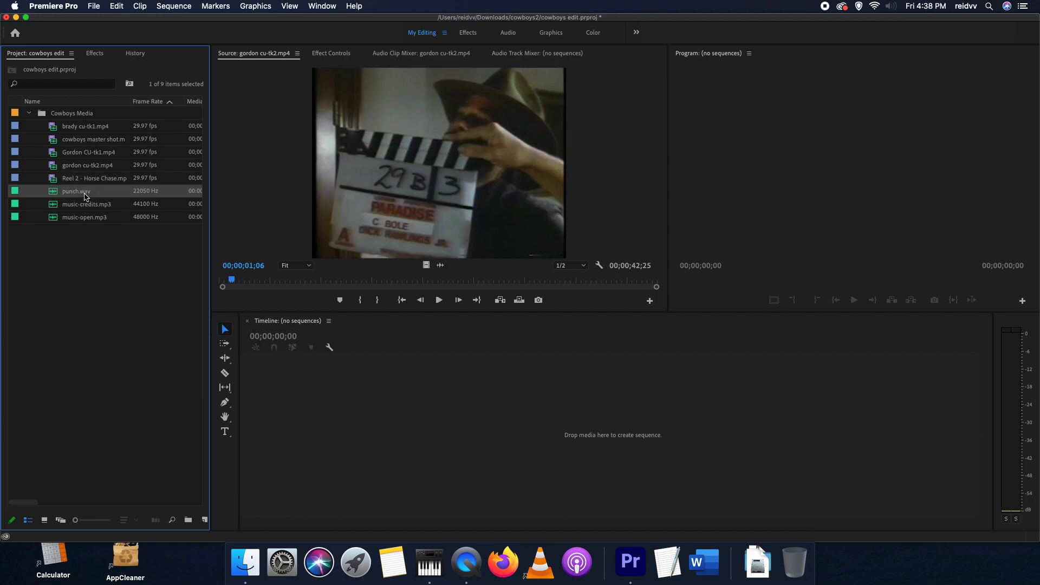
click(85, 206)
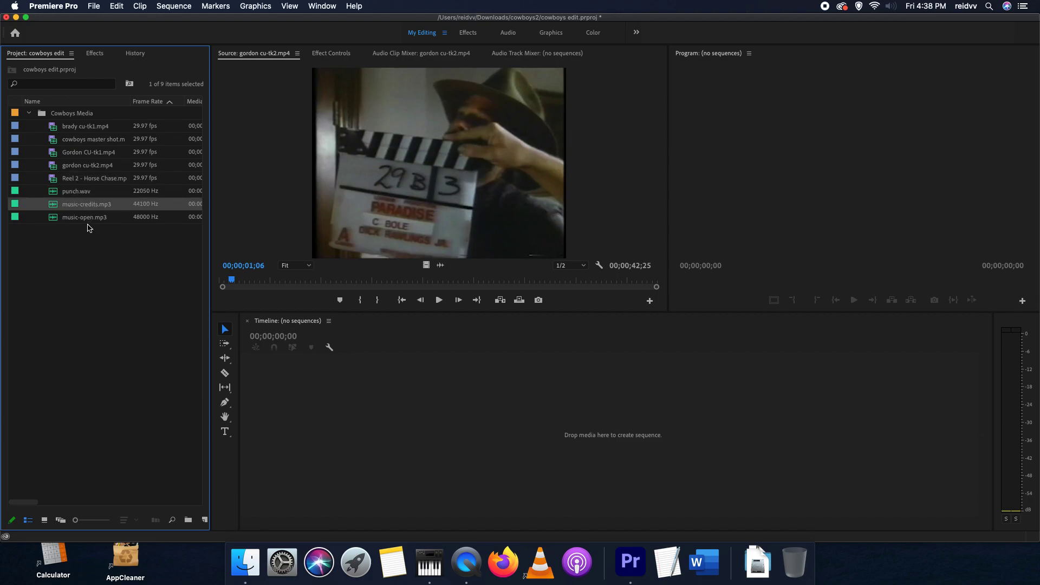
click(90, 219)
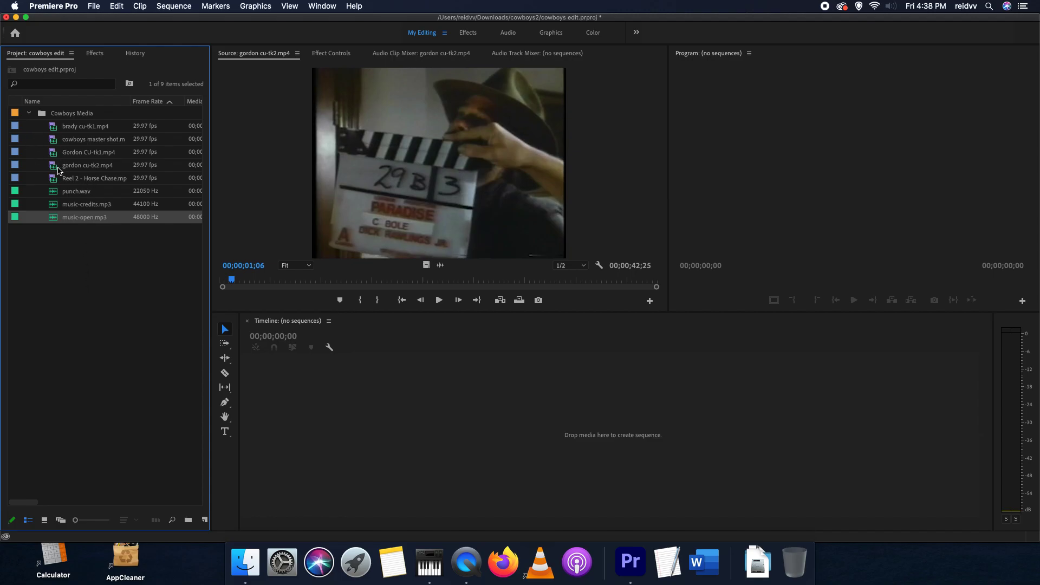
Step: Reopen cowboys master shot.mp4 in the Source monitor, play its opening slate and return to the slate
double_click(57, 145)
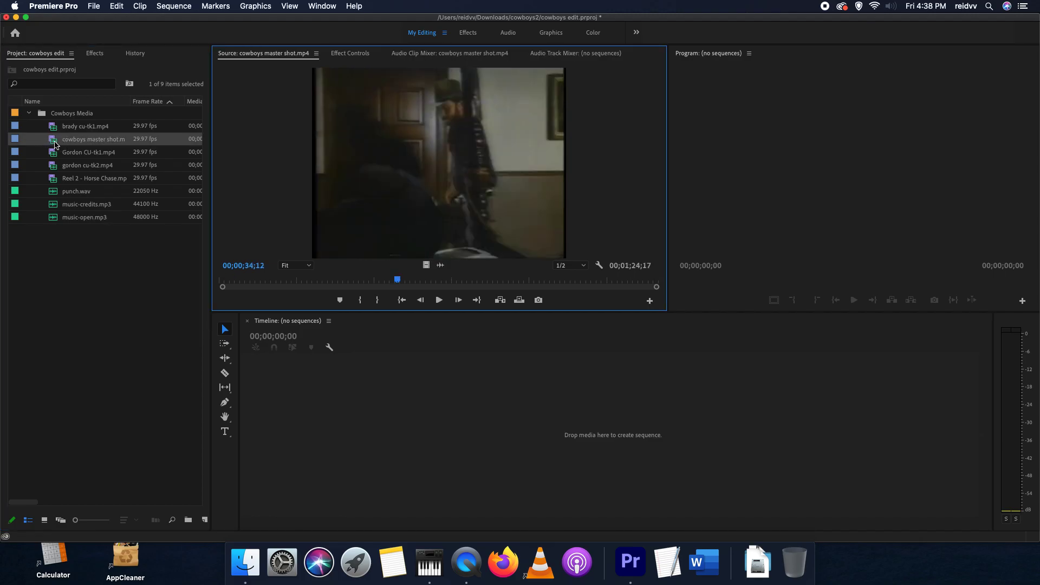
click(235, 281)
drag(234, 283, 222, 282)
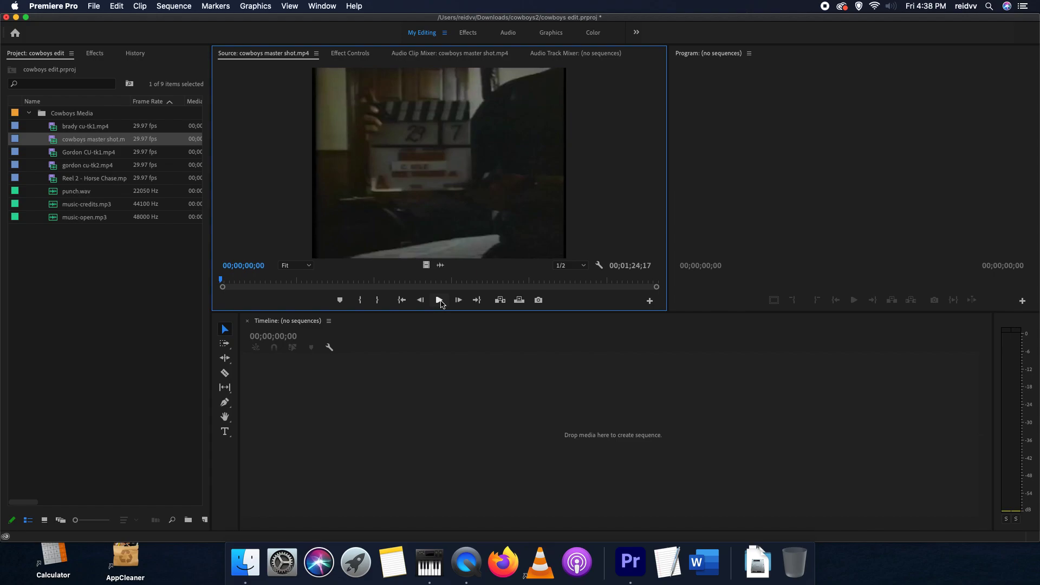
click(439, 301)
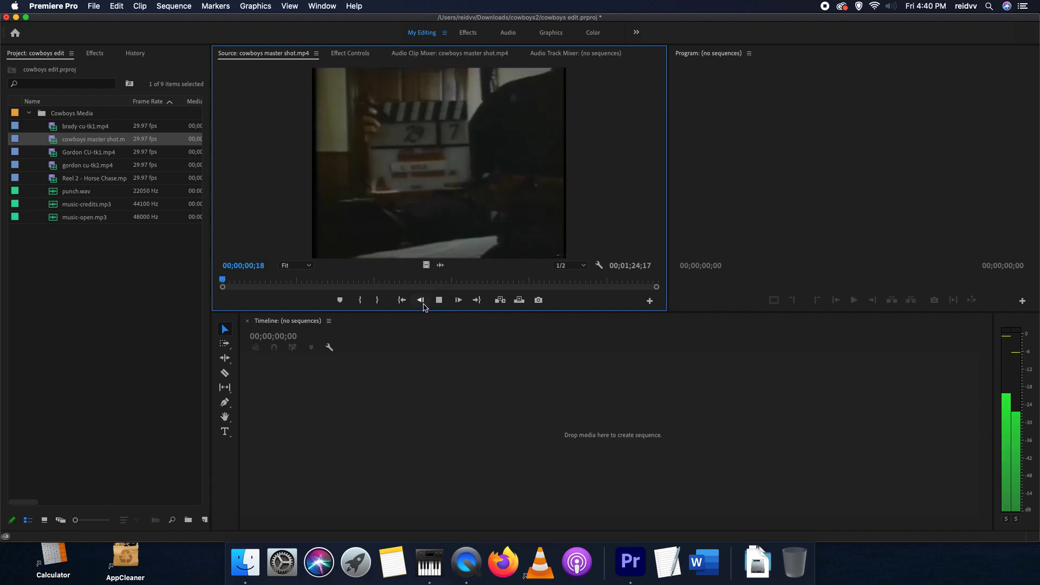
click(440, 302)
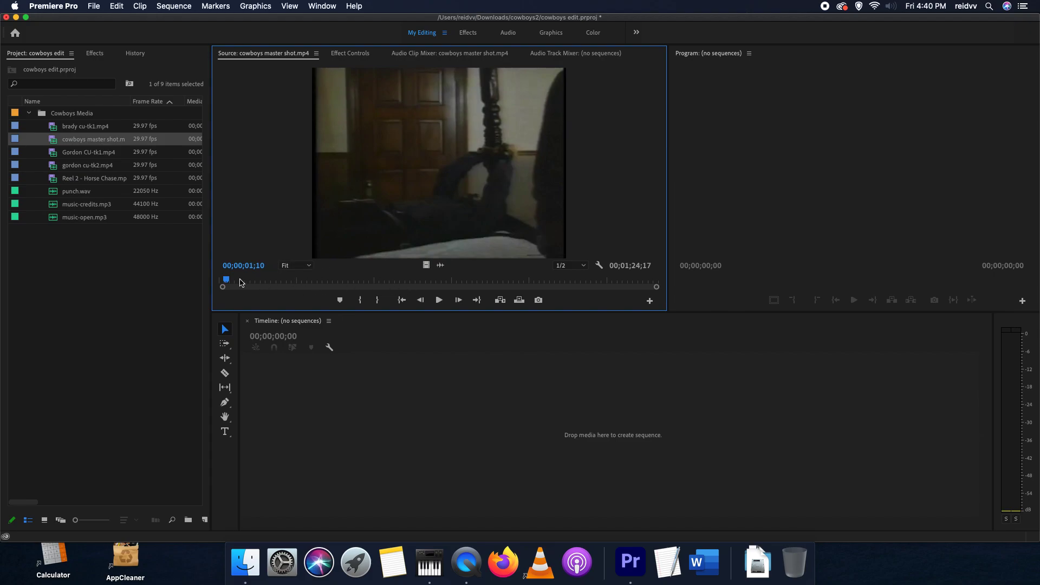
click(224, 280)
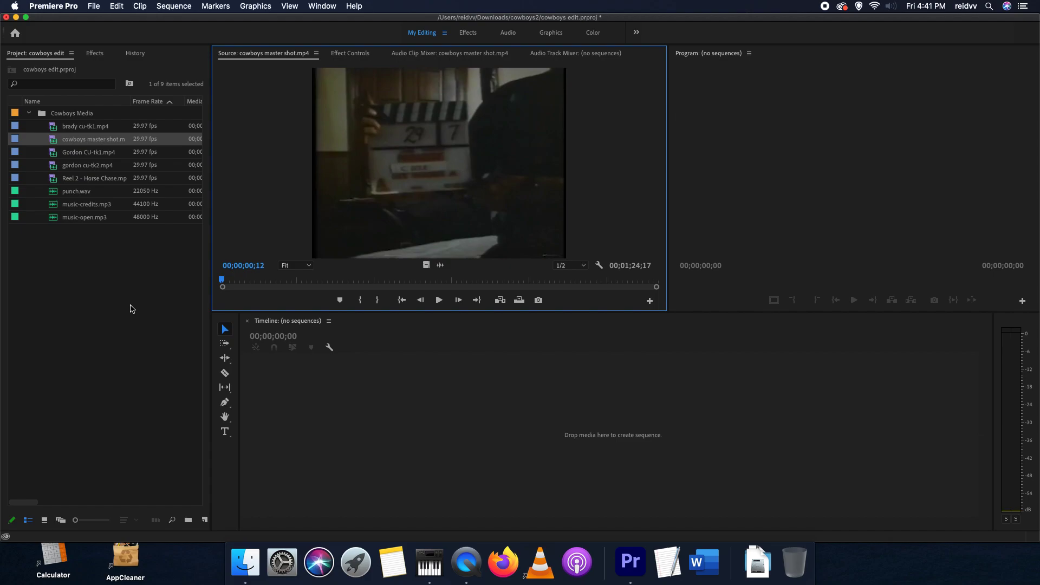
Step: Create a new sequence from brady cu-tk1.mp4 by placing the clip in the empty timeline
click(601, 445)
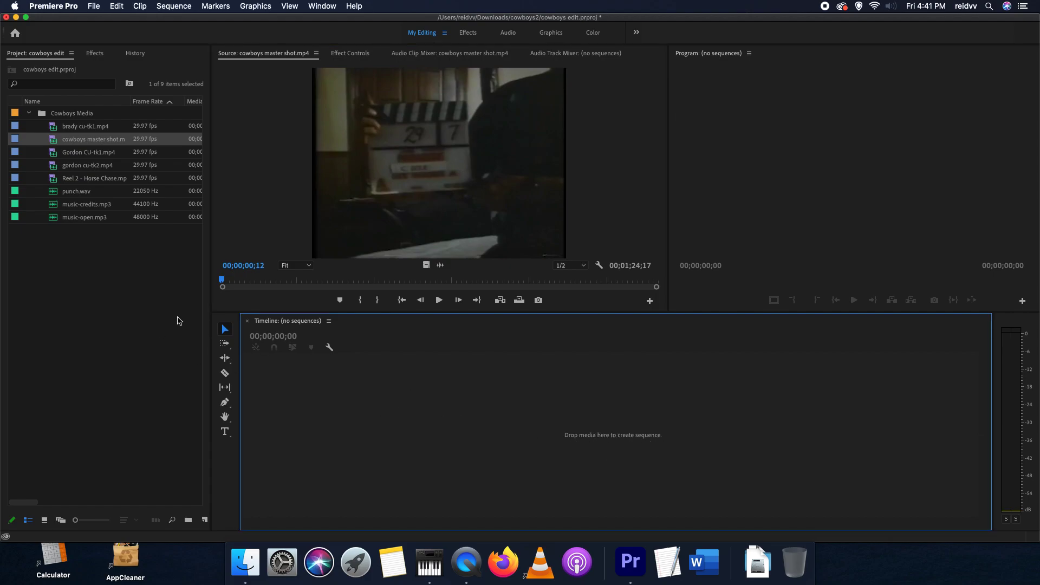
click(135, 293)
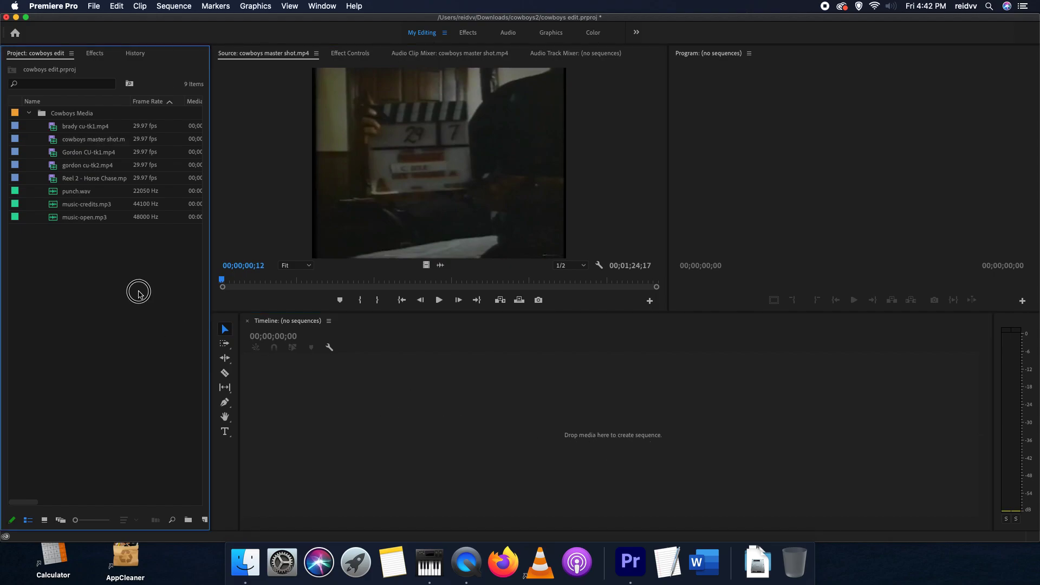
click(55, 129)
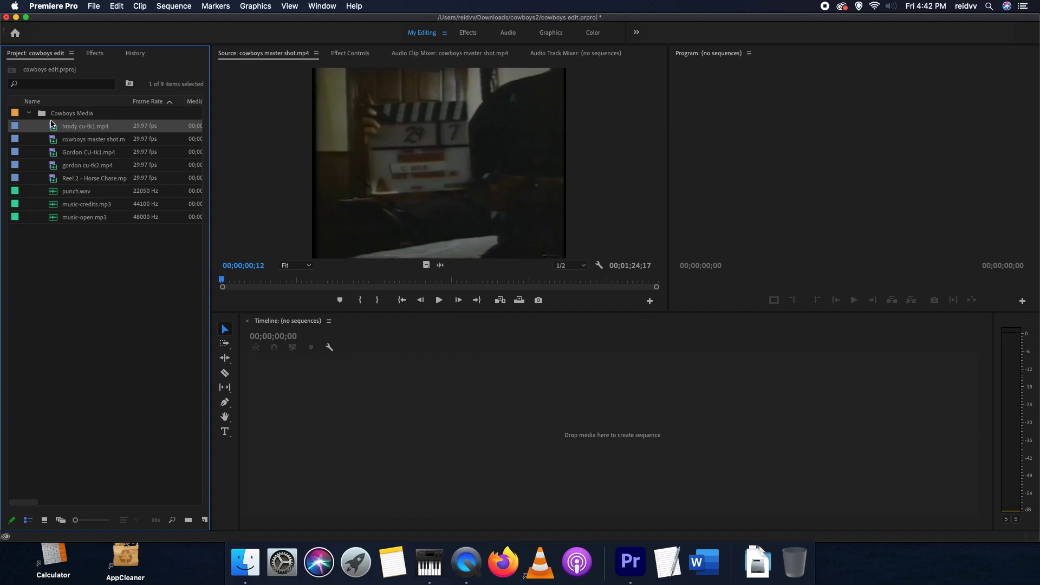
drag(53, 129, 629, 441)
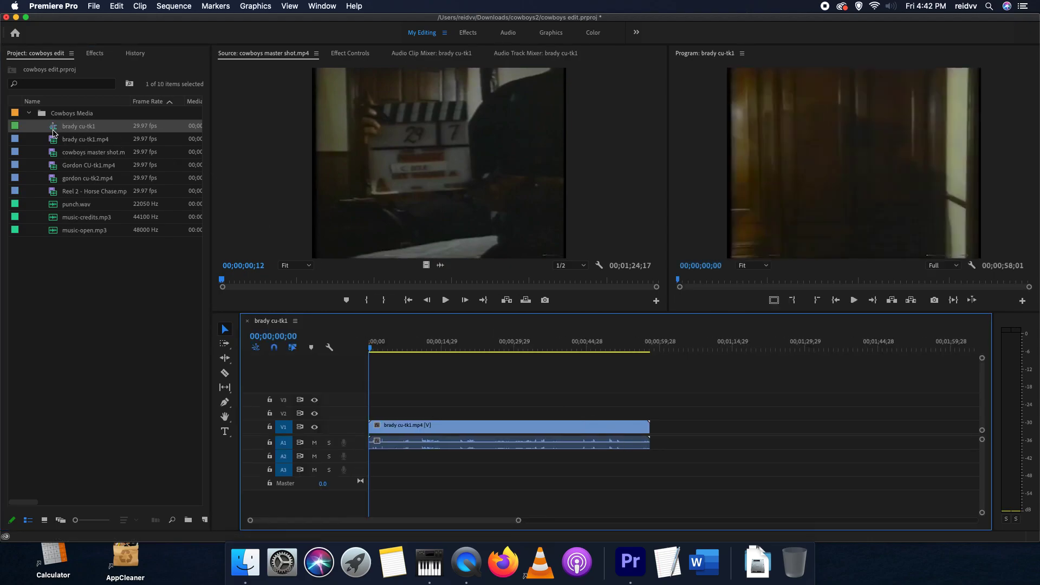
Step: Rename the new sequence as cowboys edit and delete the brady cu-tk1.mp4 clip from its timeline
click(80, 126)
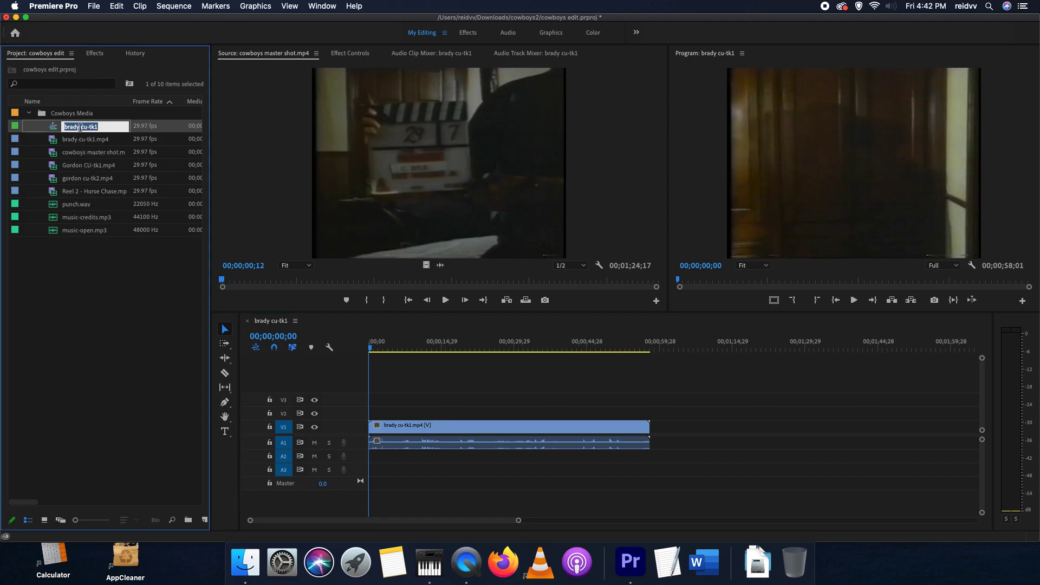
text(cowboys edit)
key(Tab)
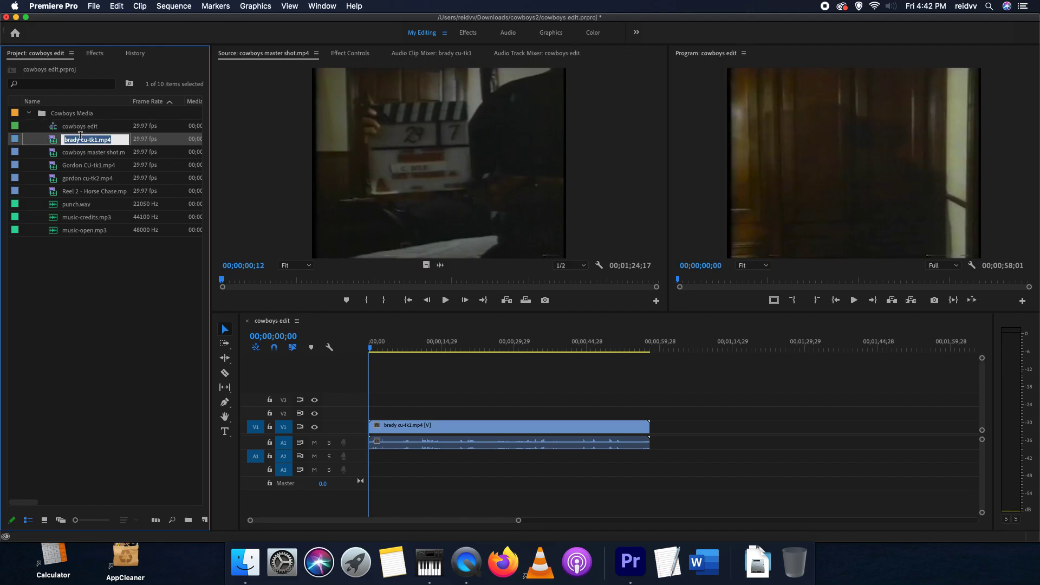
click(100, 263)
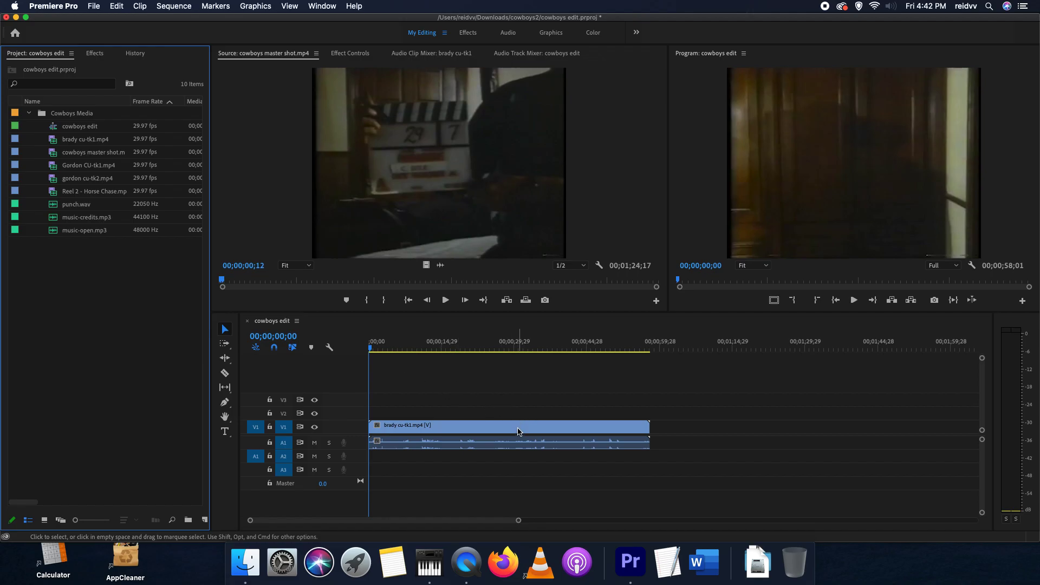
click(519, 427)
key(Delete)
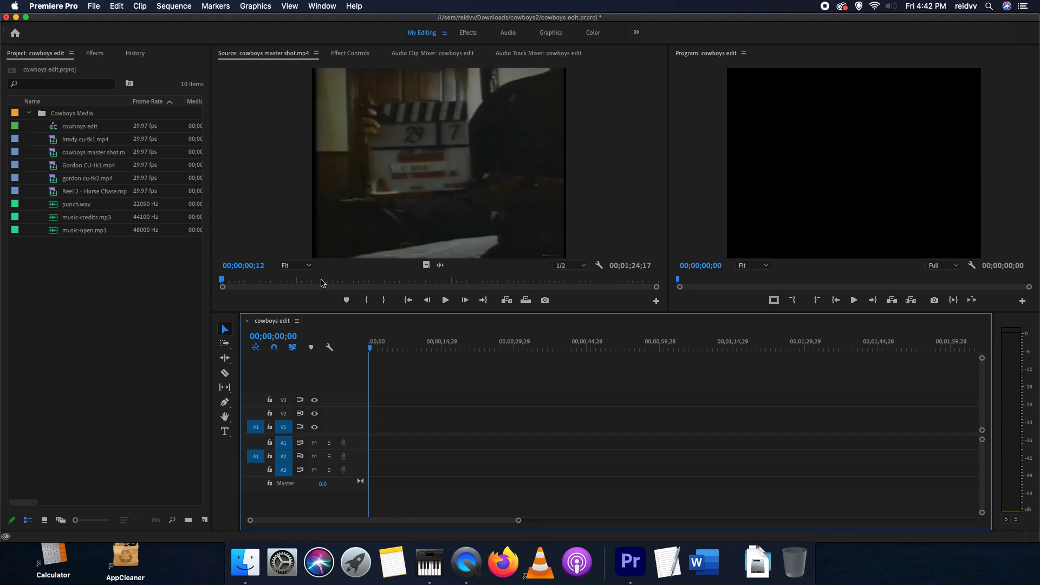
Step: Play cowboys master shot.mp4 from the beginning and mark an In point just after the slate, about 4 seconds in
drag(269, 278, 216, 277)
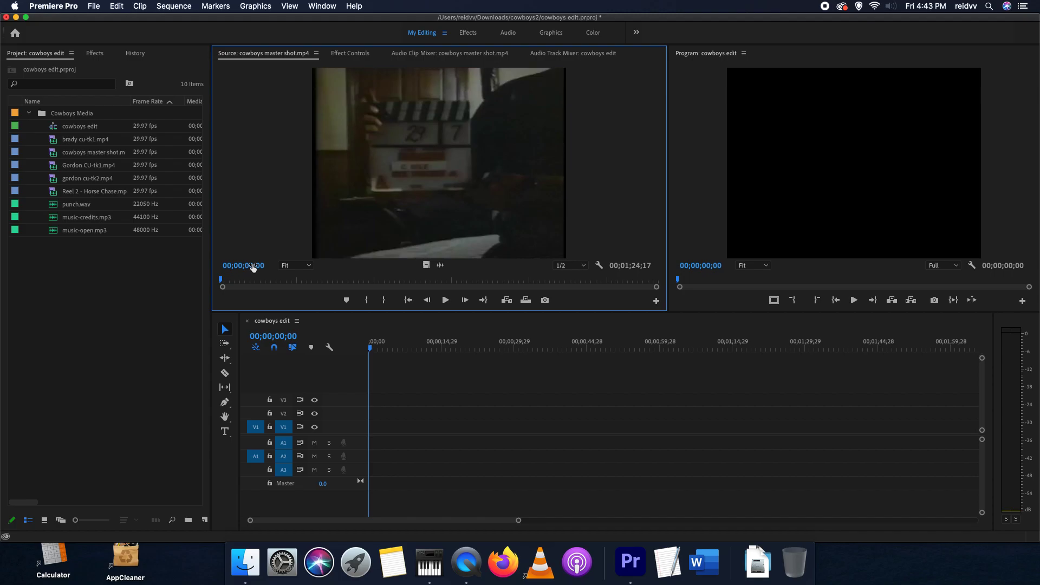
key(space)
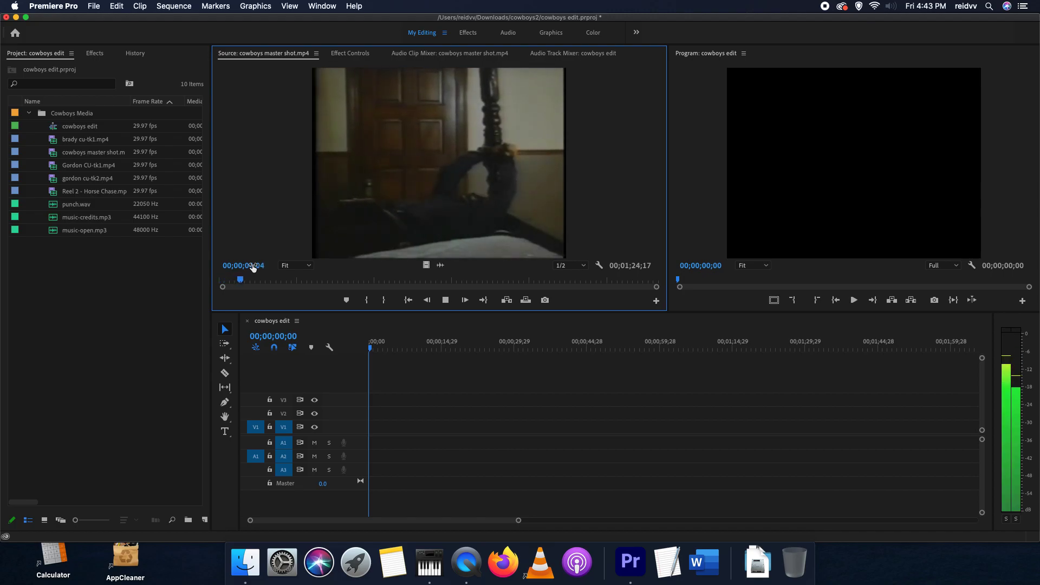
key(space)
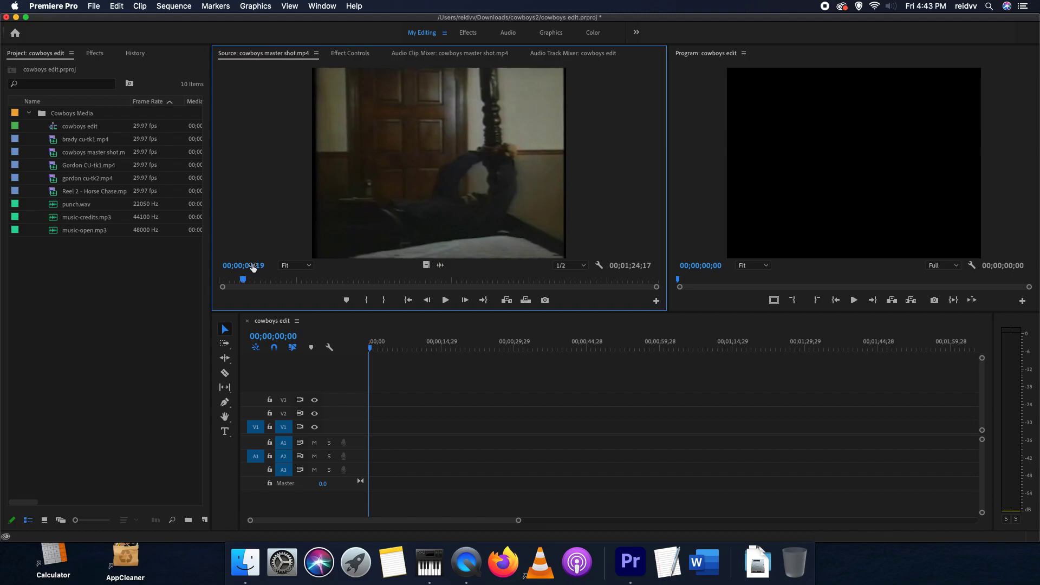
key(i)
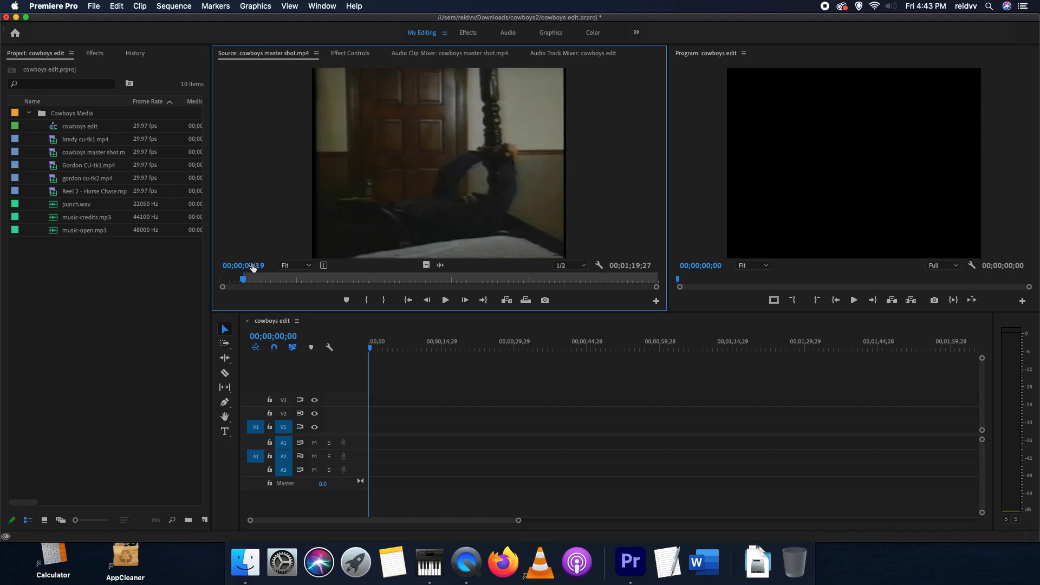
Step: Play on through the master shot and mark its Out point at 00;00;33;16
key(space)
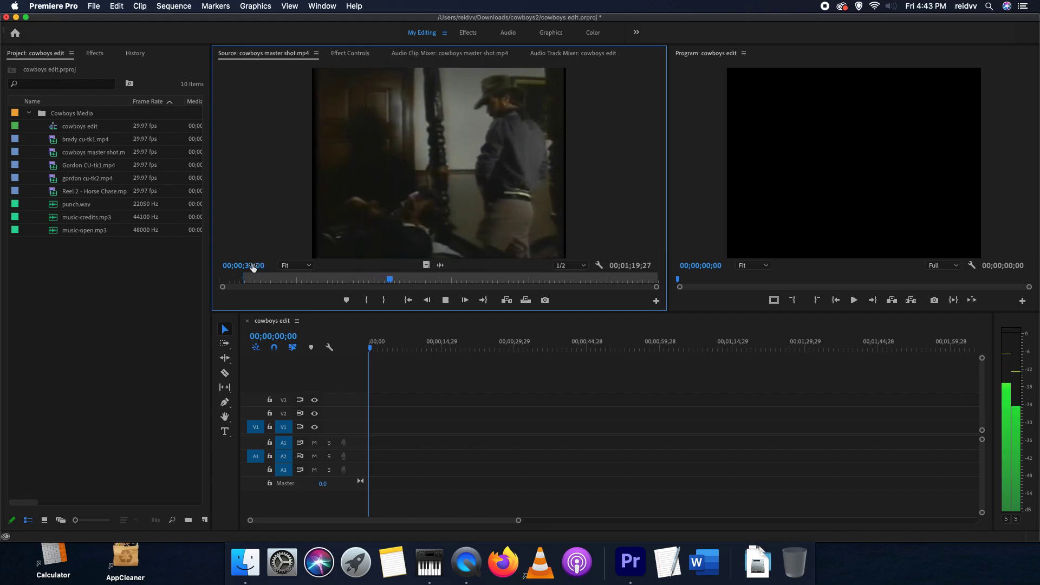
key(space)
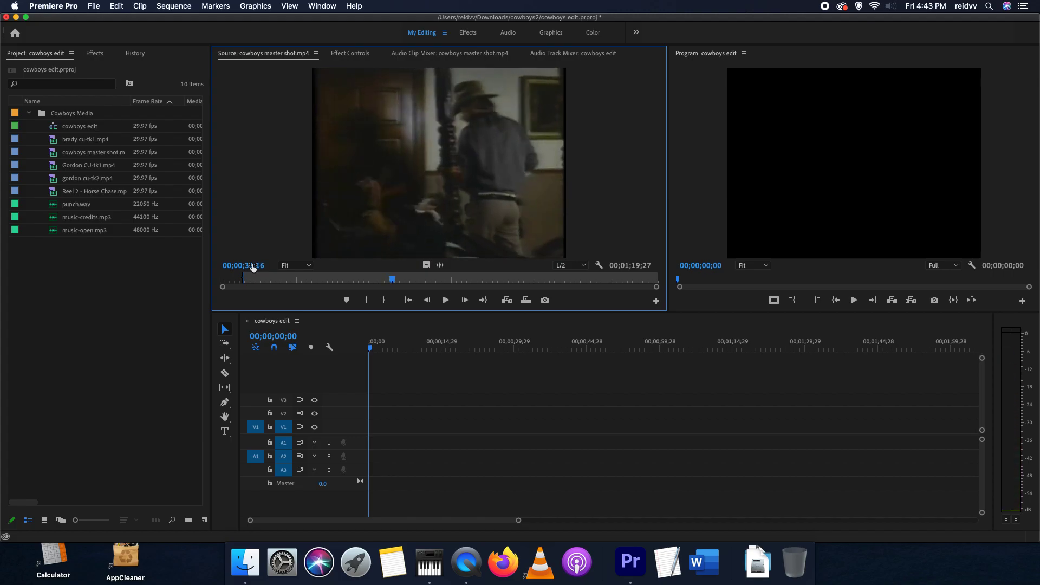
key(o)
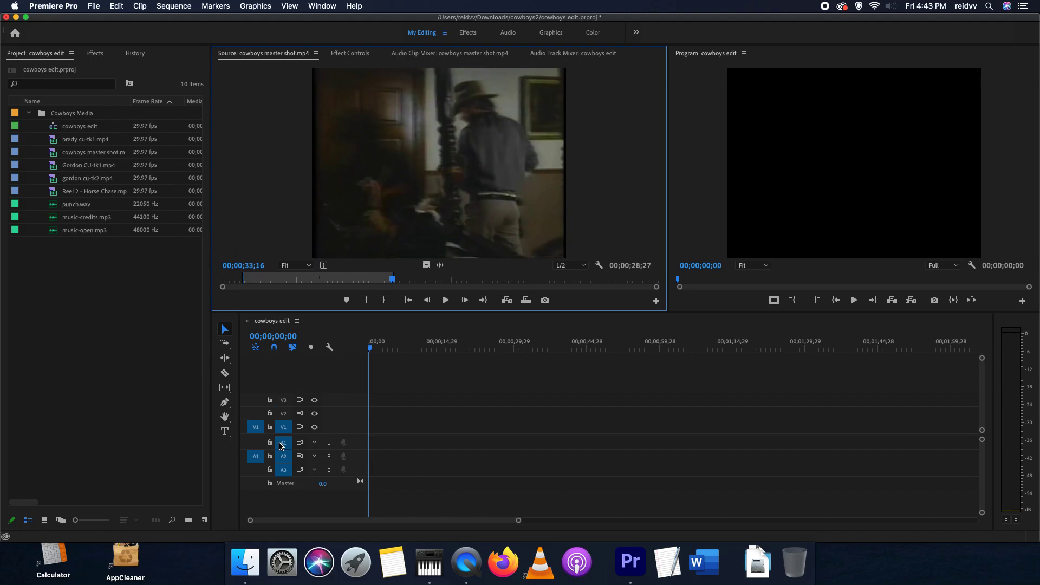
Step: Patch the source audio to track A1, turn off targeting for A2 and A3, and keep the source video patched to V1
click(257, 444)
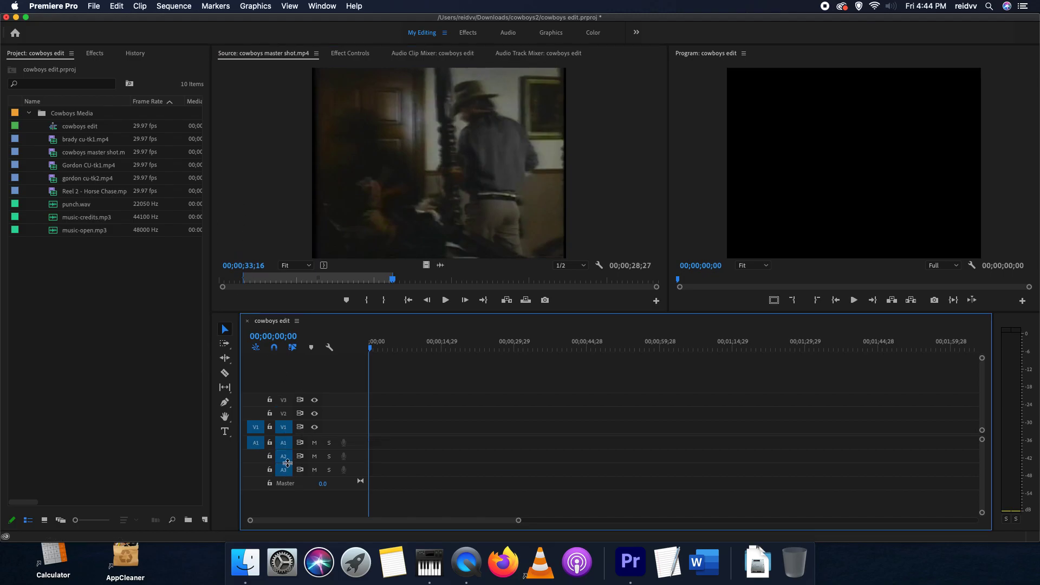
click(283, 457)
click(283, 469)
click(257, 414)
click(262, 430)
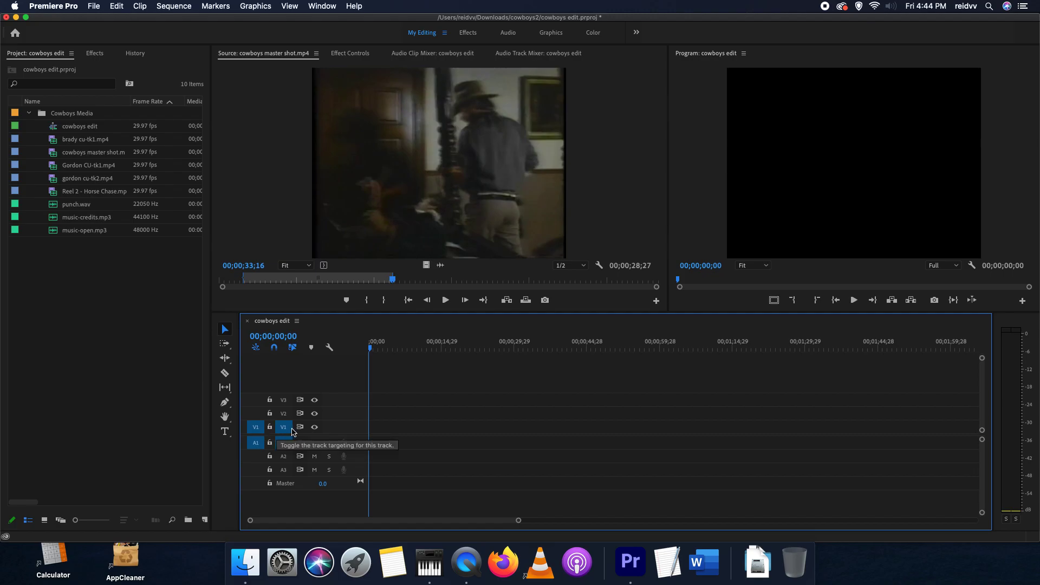
Step: Try unpatching the source audio and moving the source video patch to V3, and restore the patches to A1 and V1
click(258, 445)
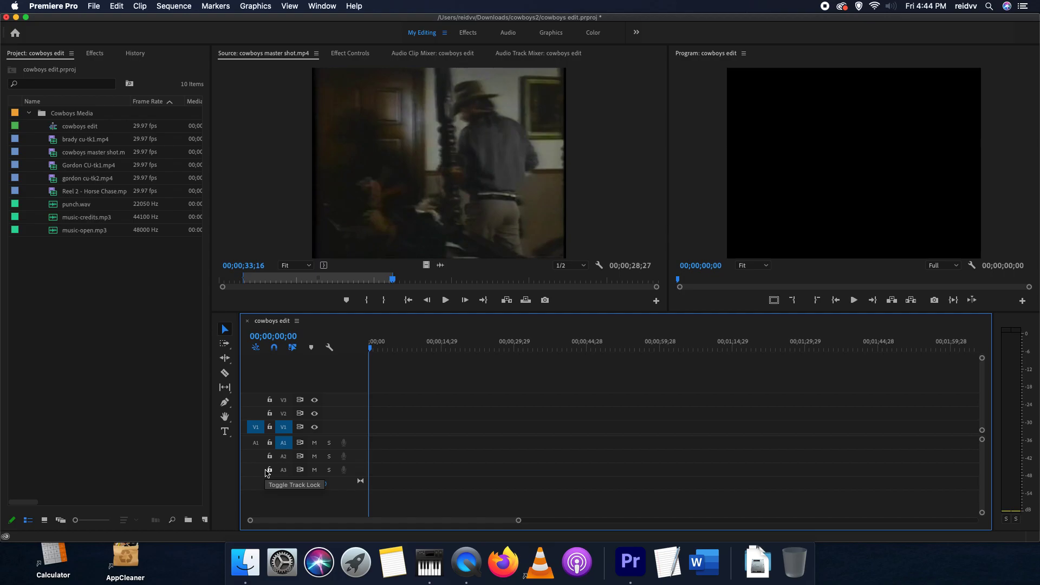
drag(255, 427, 256, 400)
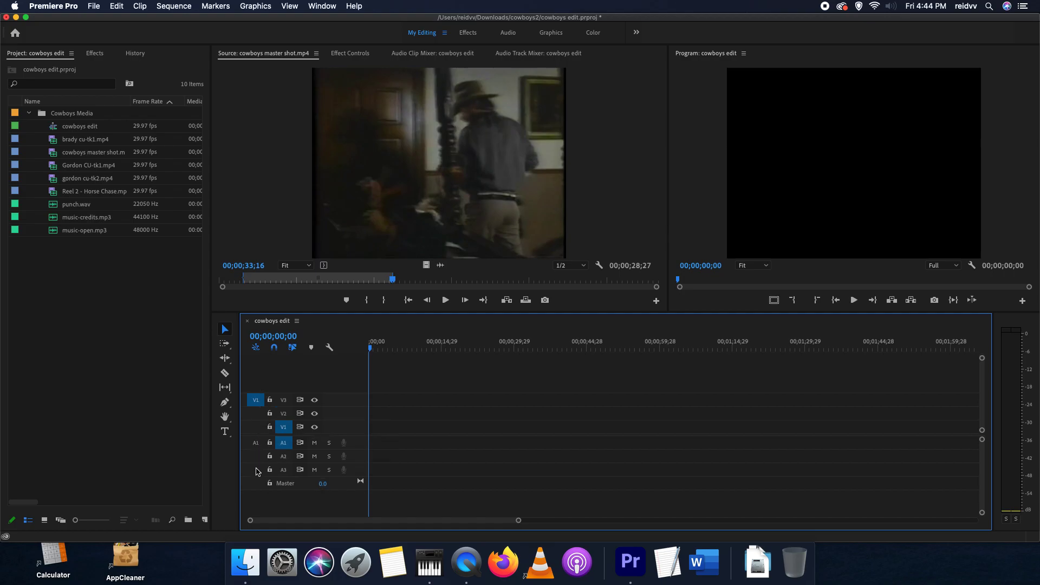
click(255, 429)
click(255, 443)
click(256, 465)
click(256, 447)
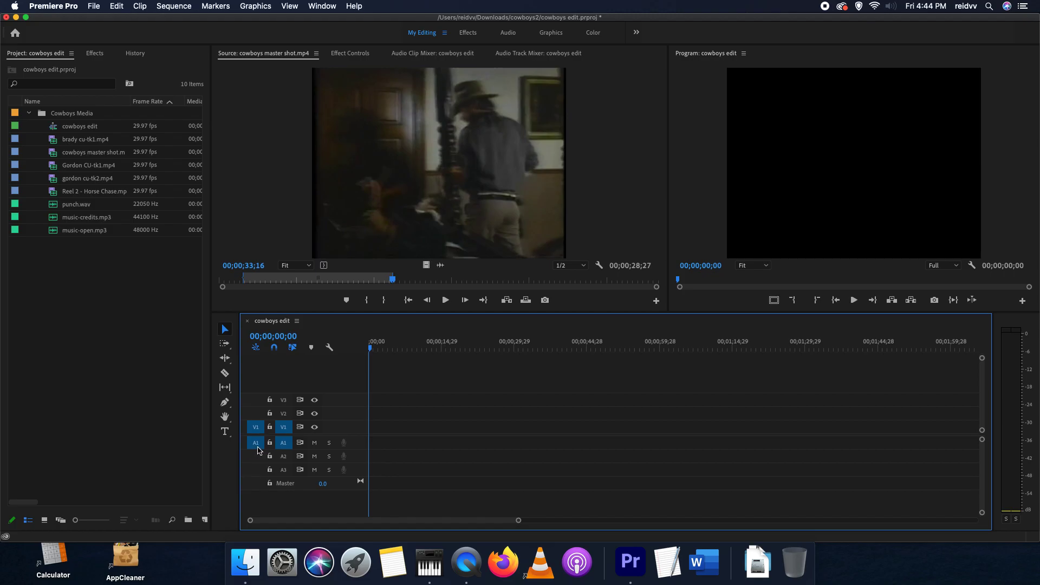
Step: Turn targeting for tracks A1 and V1 off and back on
click(283, 443)
click(284, 428)
click(284, 428)
click(284, 443)
Step: Insert the marked master shot at the start of the cowboys edit sequence, and set and clear a sequence In point at the shot's end
click(445, 205)
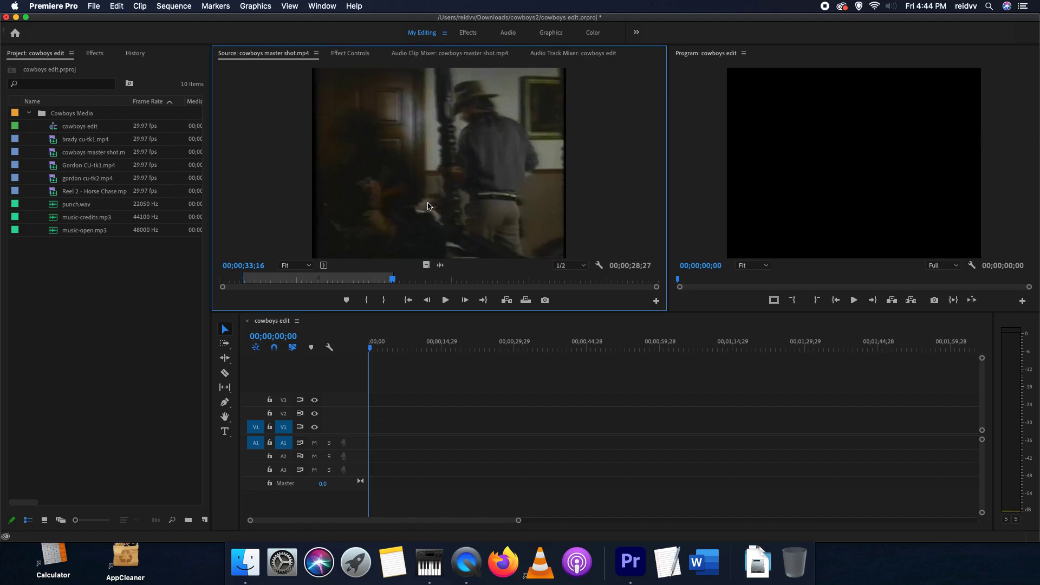
key(comma)
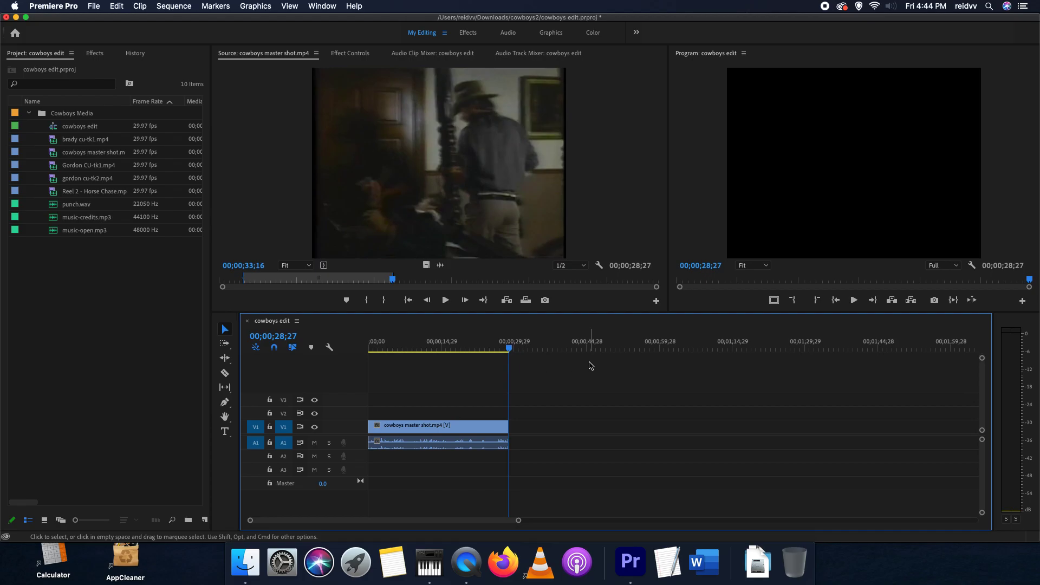
key(i)
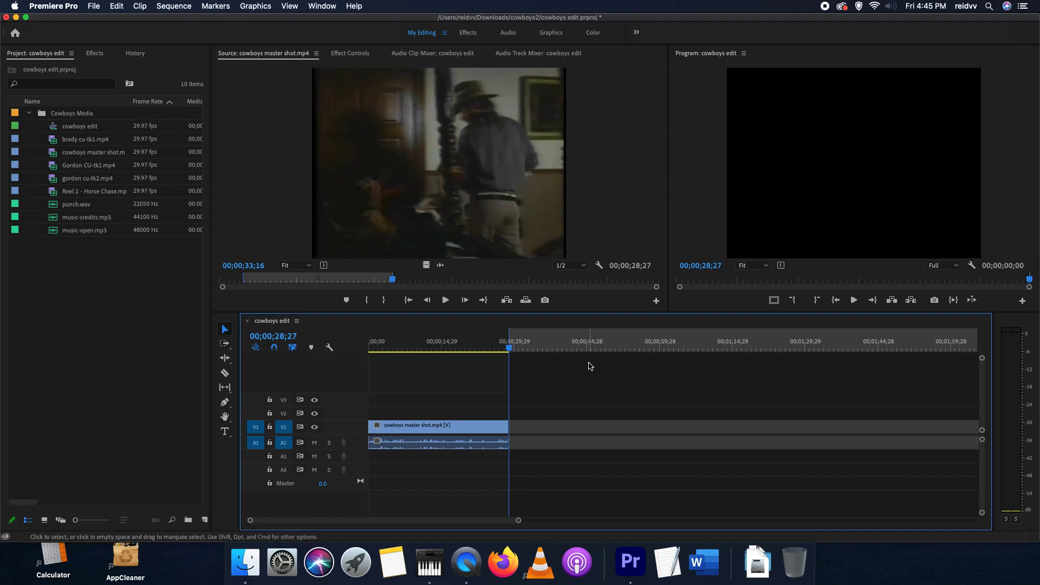
key(alt+i)
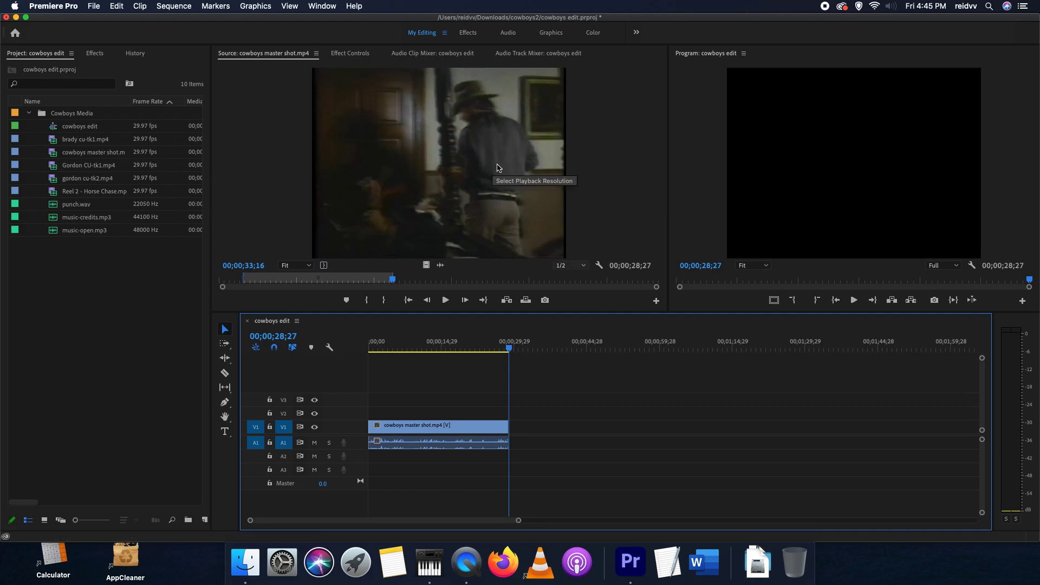
Step: Open Gordon CU-tk1.mp4, play it from the beginning, and mark its In point at 00;00;05;07 and Out point at 00;00;07;10
double_click(53, 168)
drag(274, 279, 214, 282)
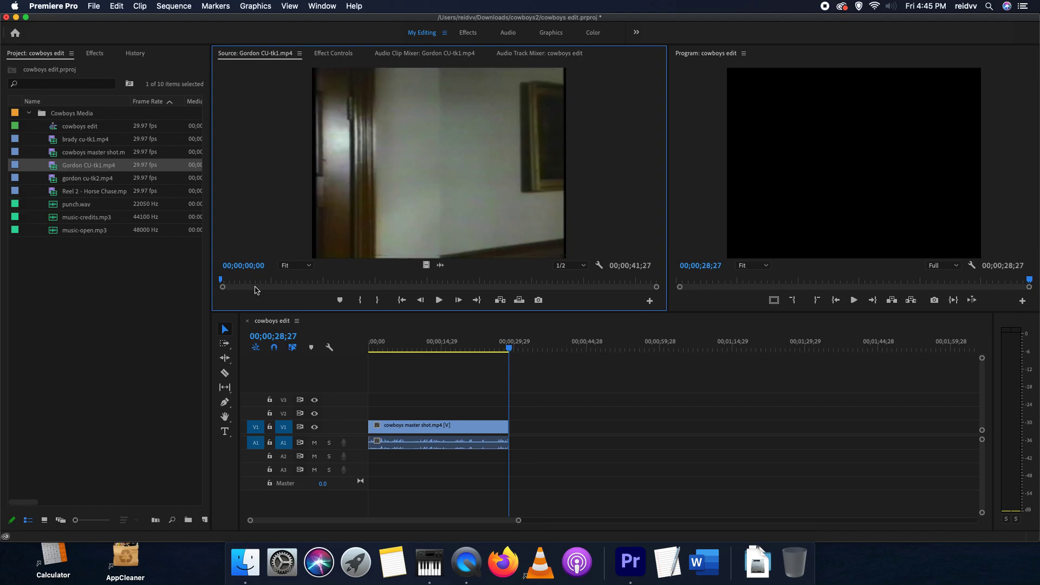
key(space)
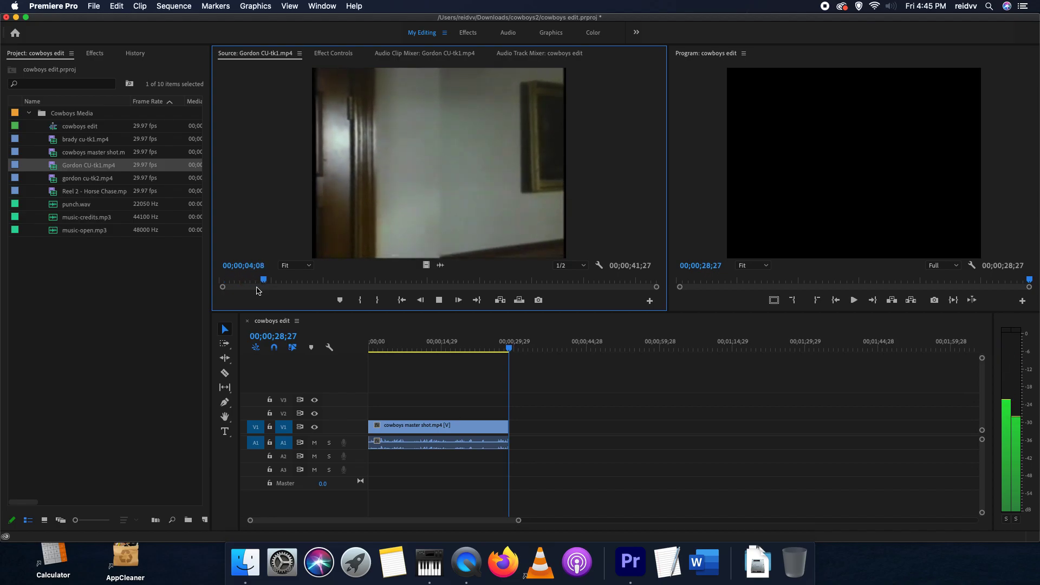
key(space)
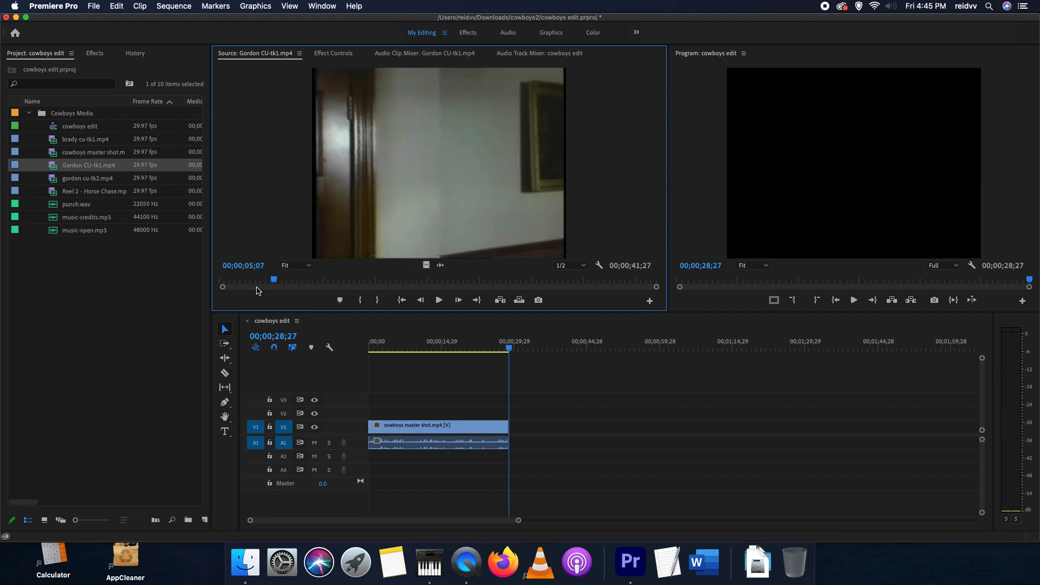
key(i)
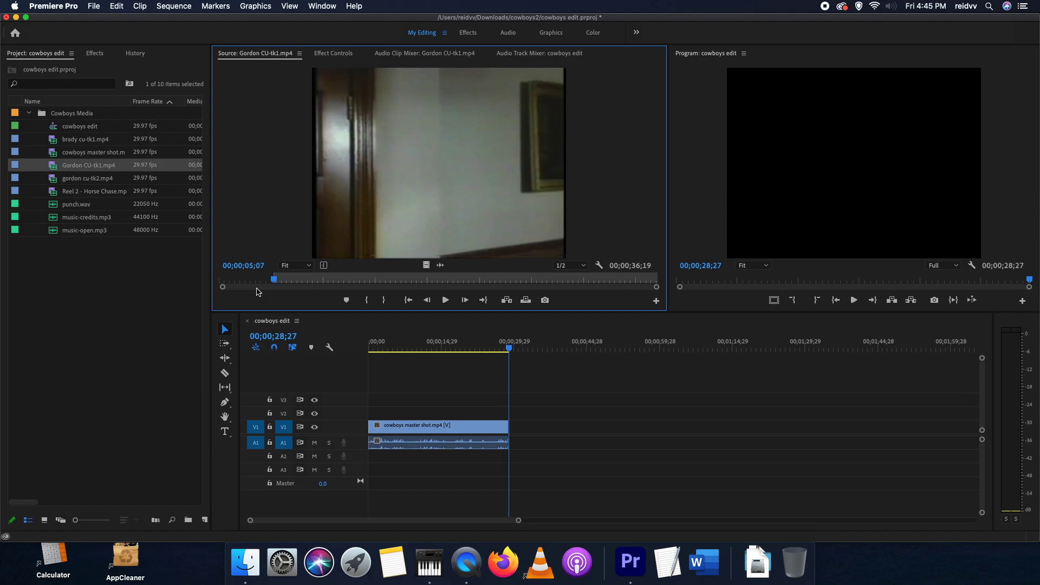
key(space)
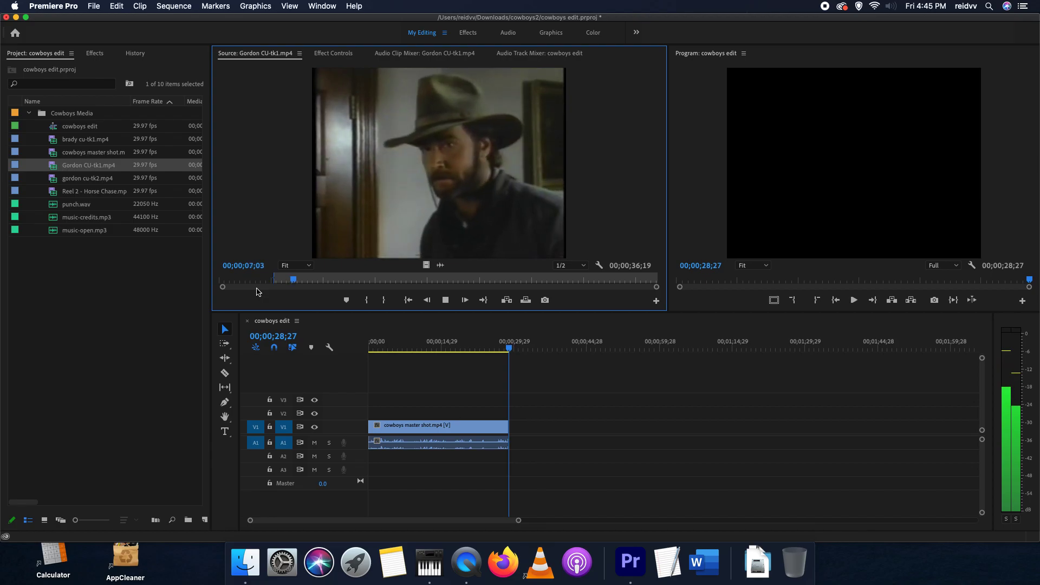
key(space)
key(o)
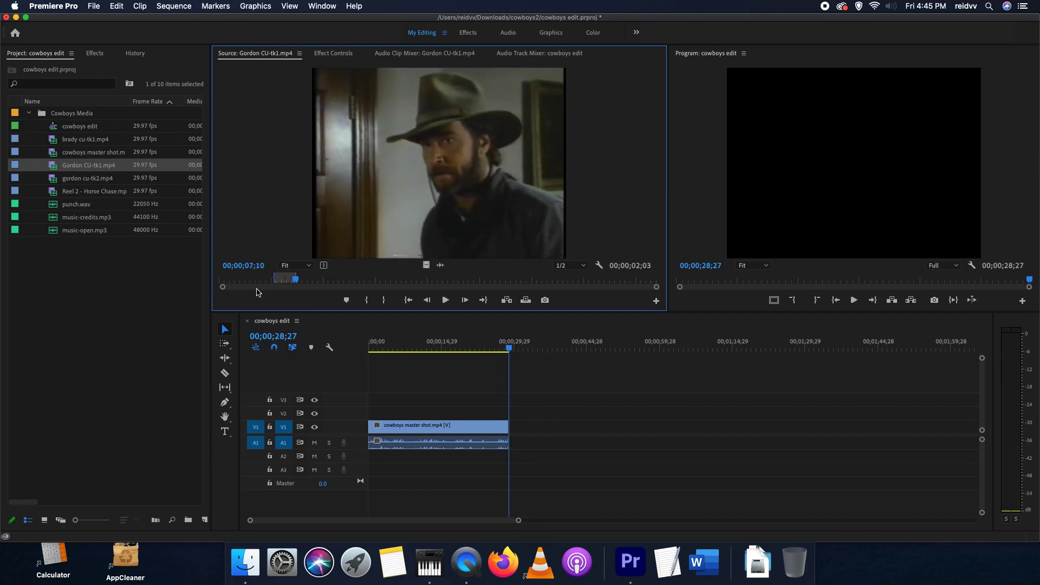
Step: Overwrite the marked Gordon close-up after the master shot, mark a sequence In point at 00;00;31;01 and save the project
key(period)
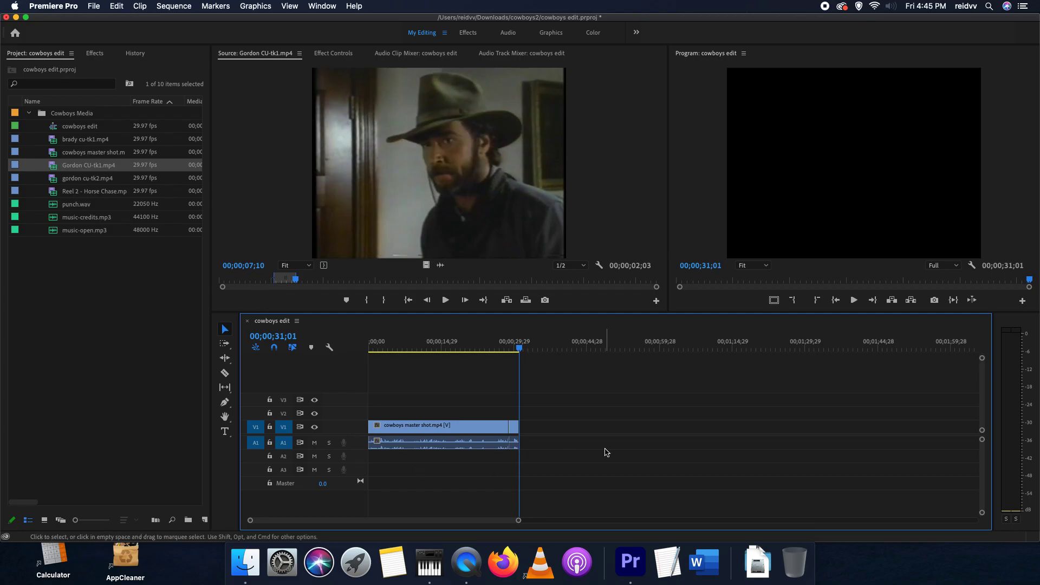
key(i)
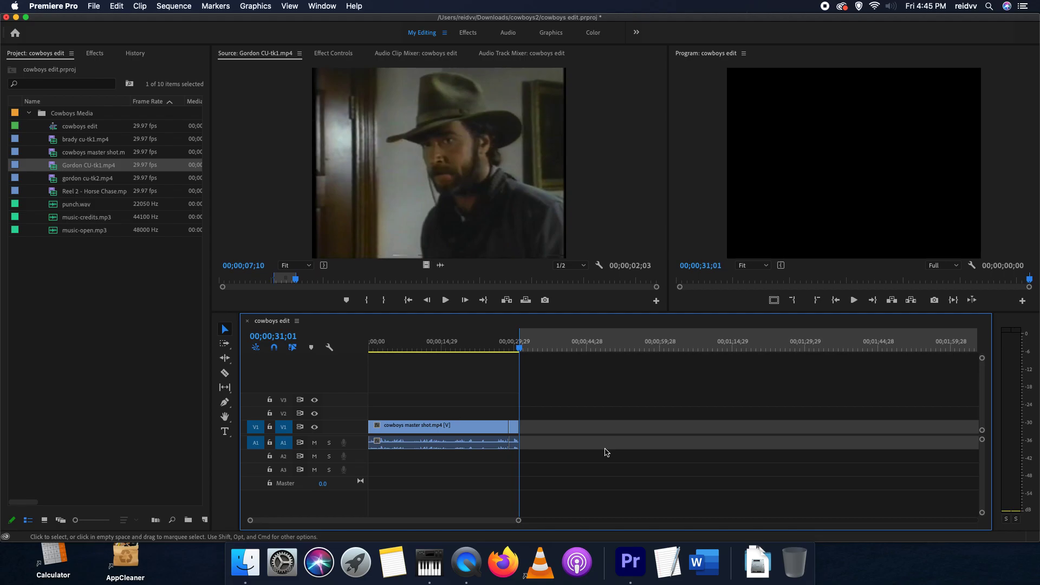
key(super+s)
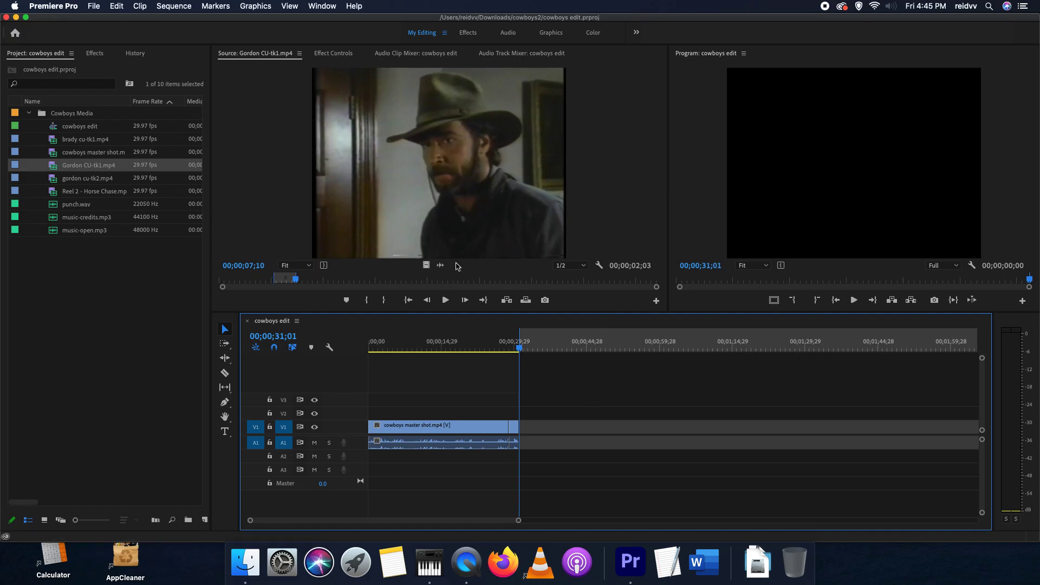
Step: Open brady cu-tk1.mp4, play it from the slate and mark its In point at 00;00;08;28
double_click(53, 142)
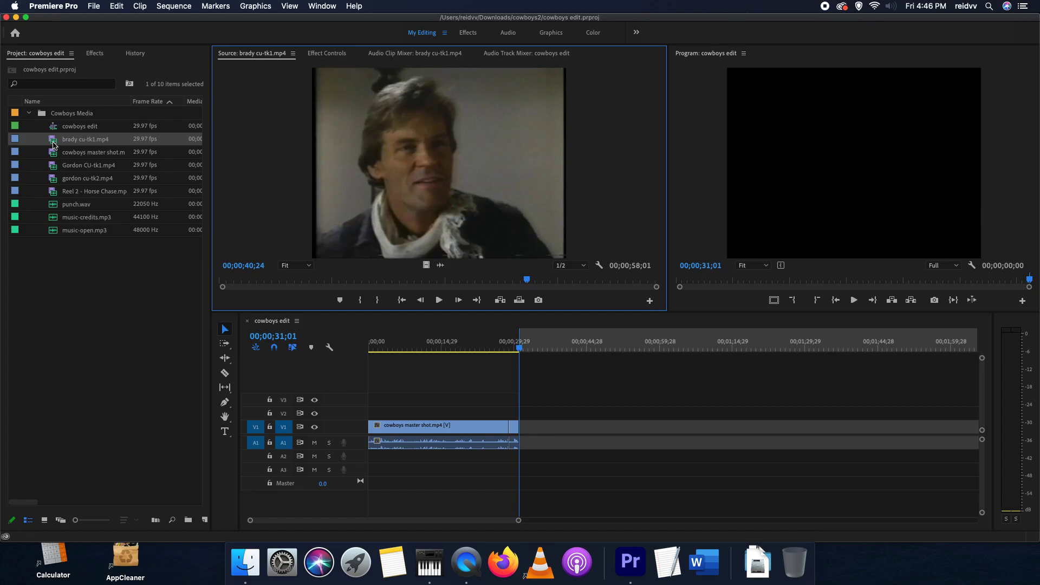
drag(228, 279, 224, 283)
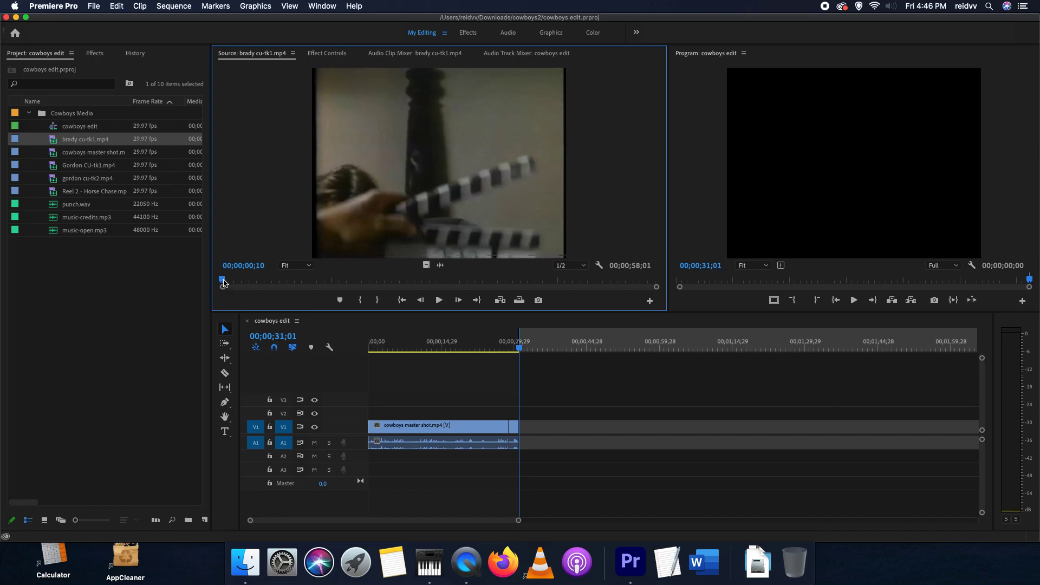
key(space)
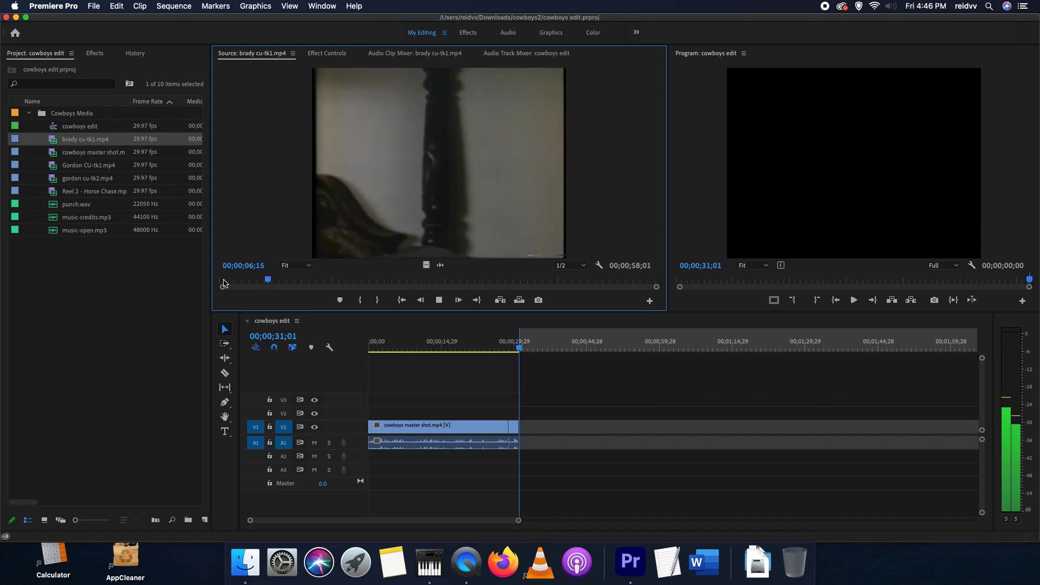
key(space)
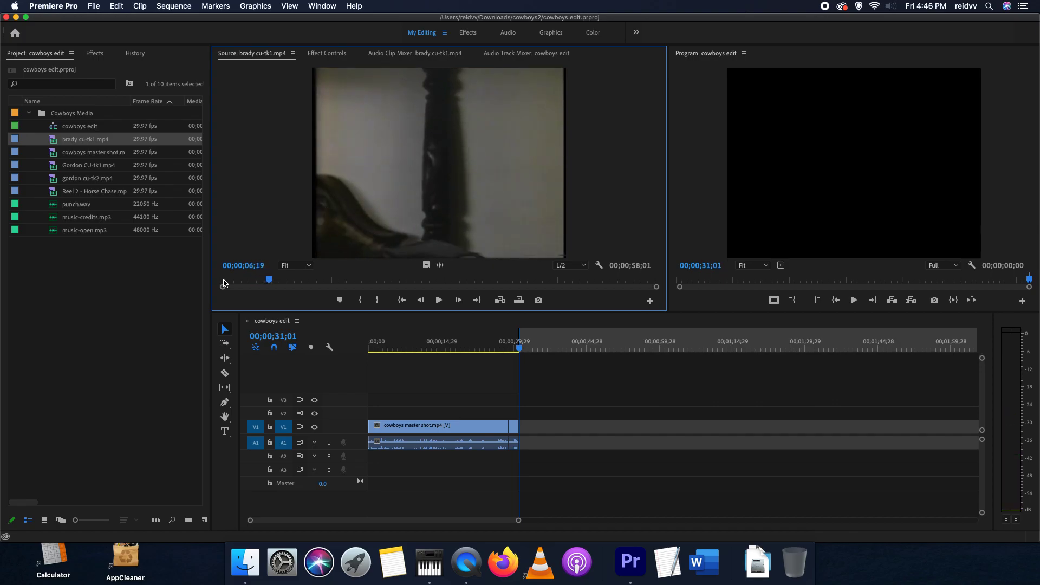
key(i)
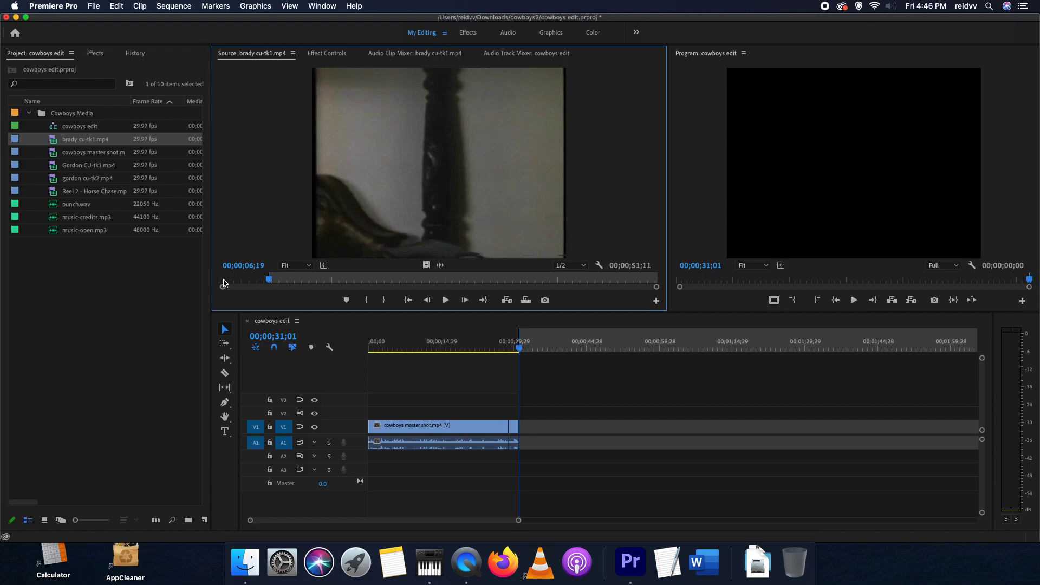
key(space)
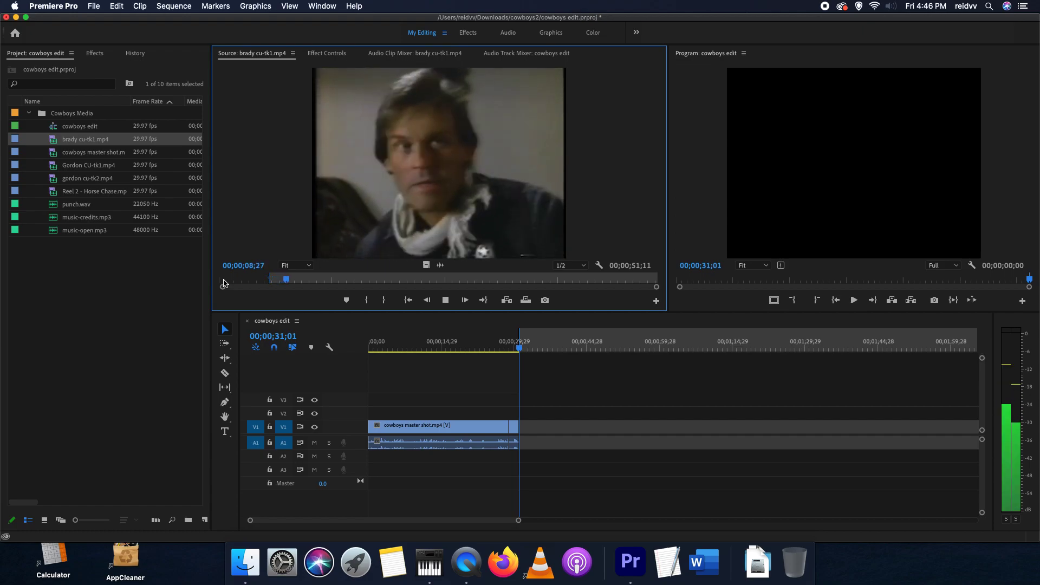
key(space)
key(i)
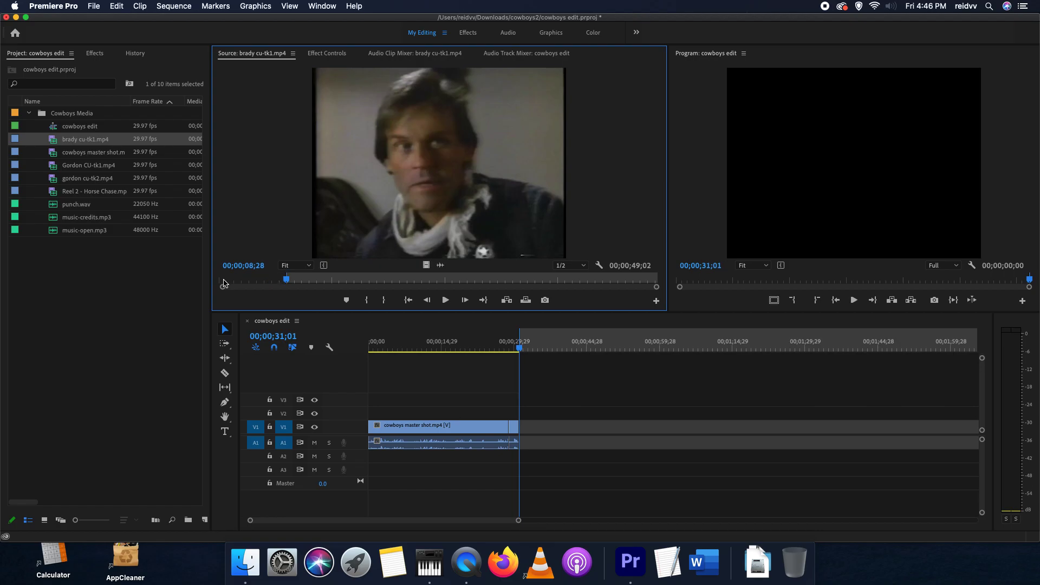
Step: Play on through the Brady close-up and mark its Out point at 00;00;14;25
key(space)
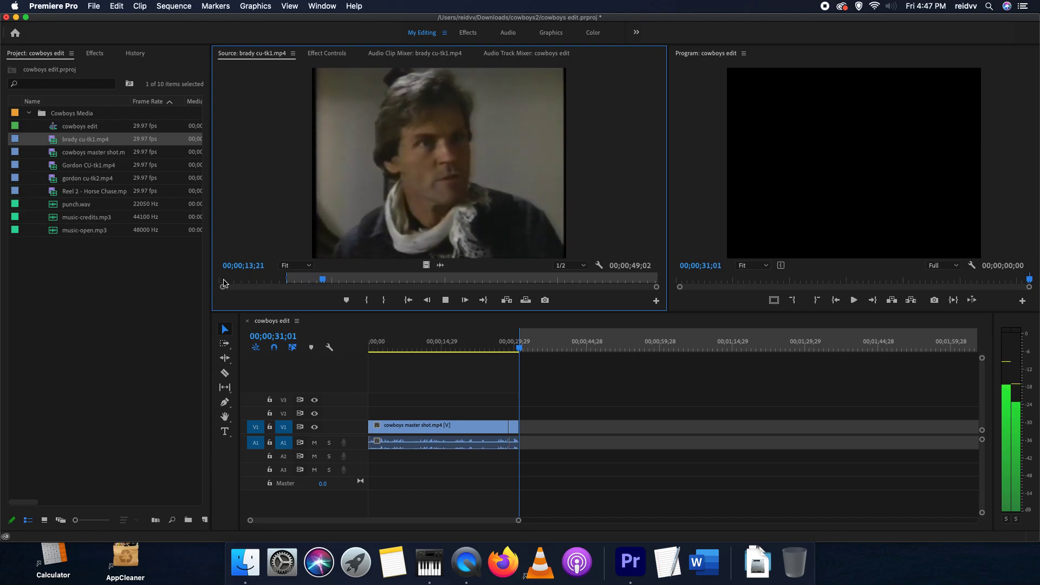
key(space)
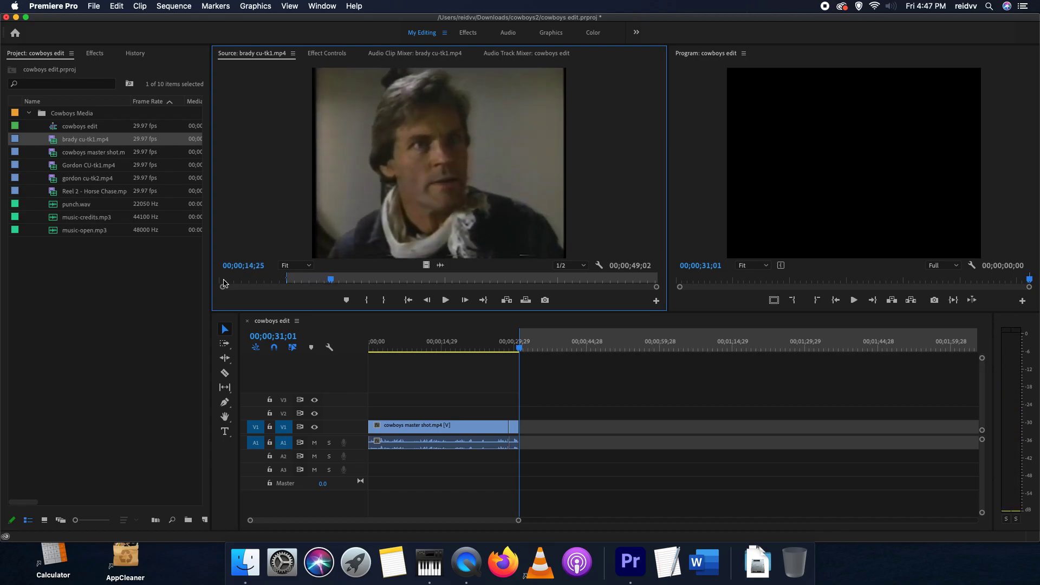
key(o)
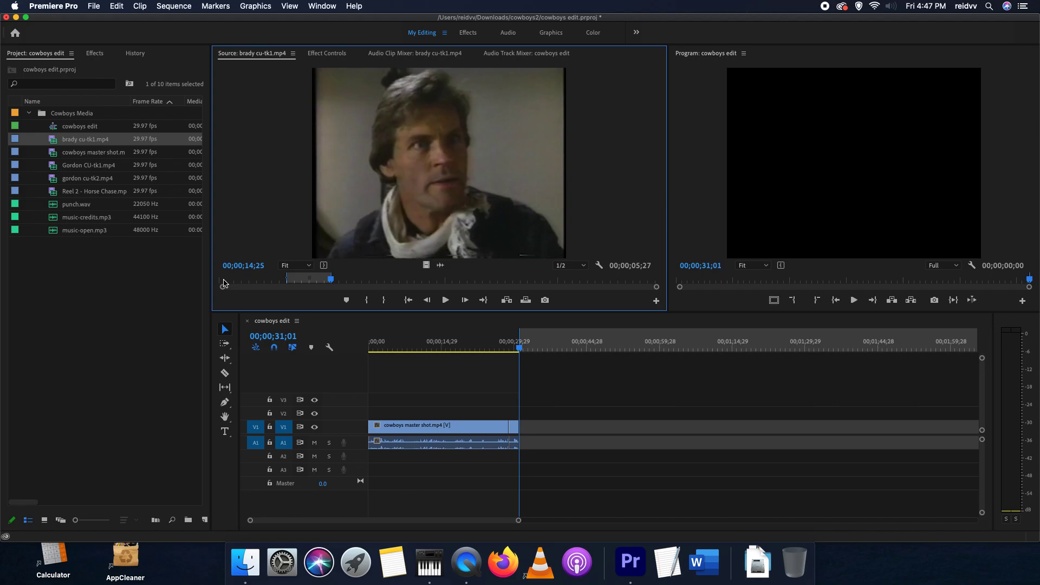
Step: Overwrite the marked Brady close-up at the sequence In point, mark a new sequence In point at 00;00;36;29 and save the project
key(period)
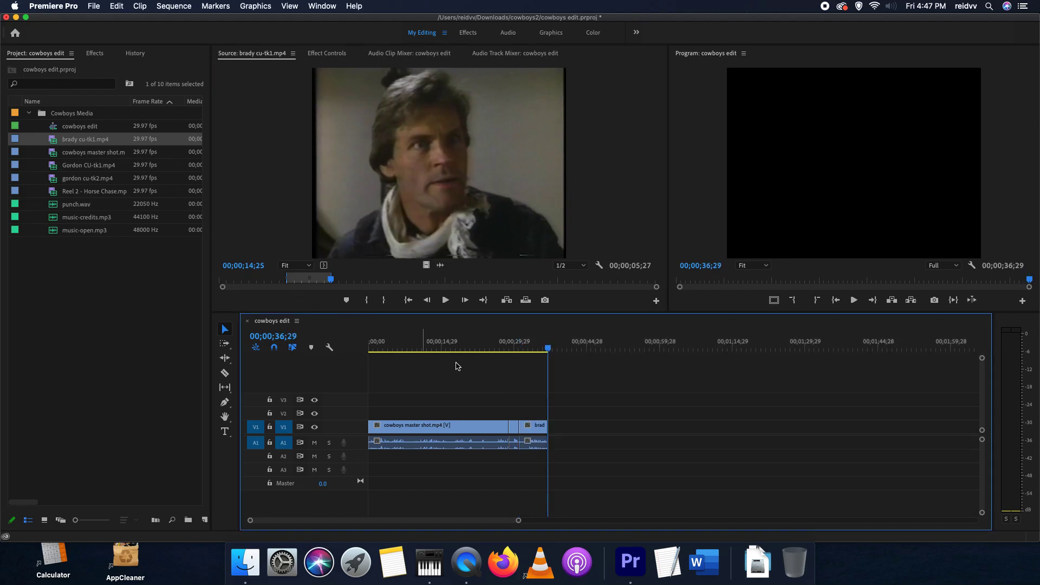
key(i)
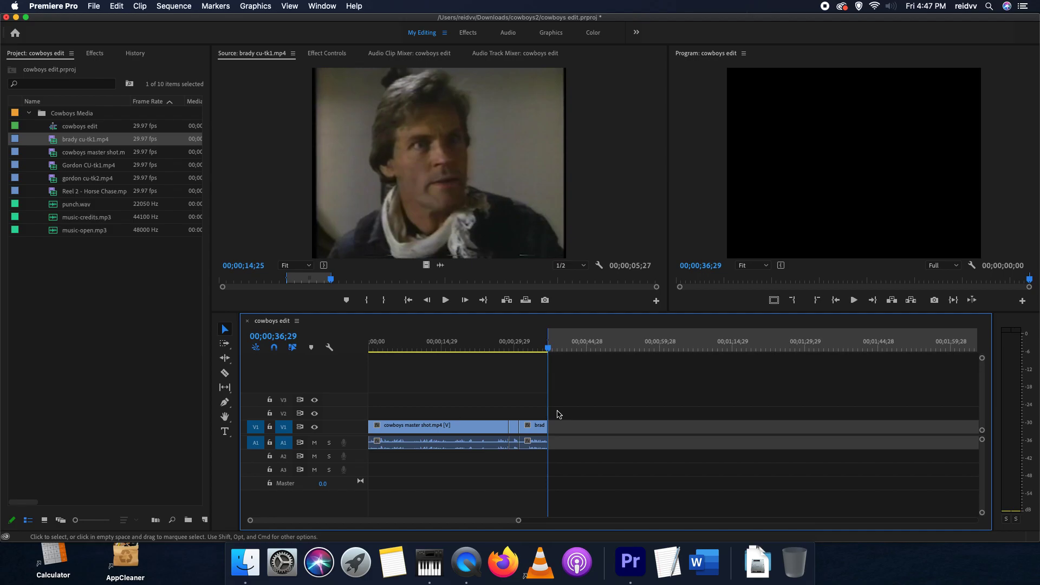
key(cmd+s)
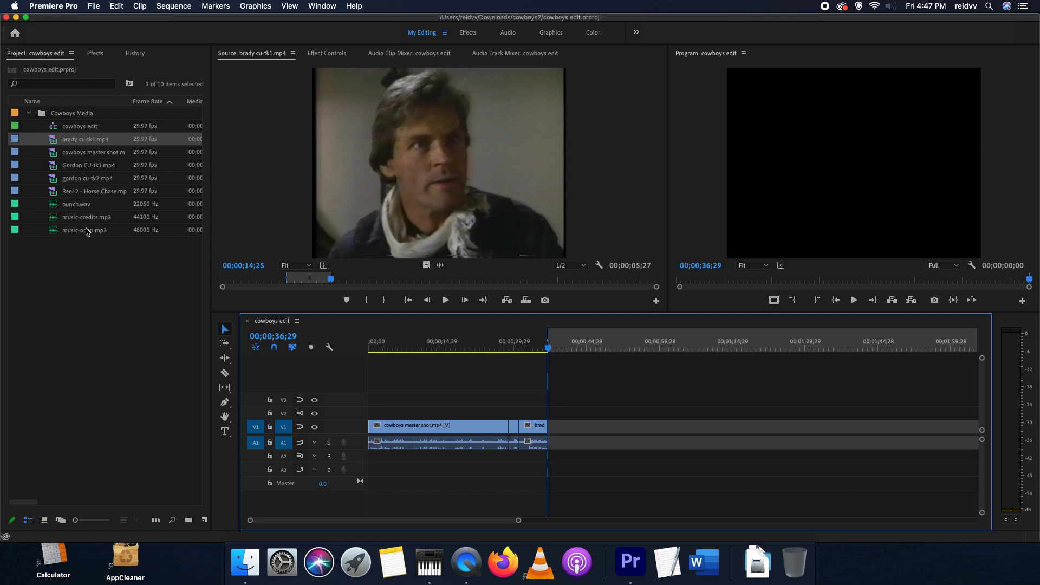
Step: Reopen Gordon CU-tk1.mp4 in the Source Monitor, play on and mark In at 00;00;11;29 and Out at 00;00;14;18
click(293, 53)
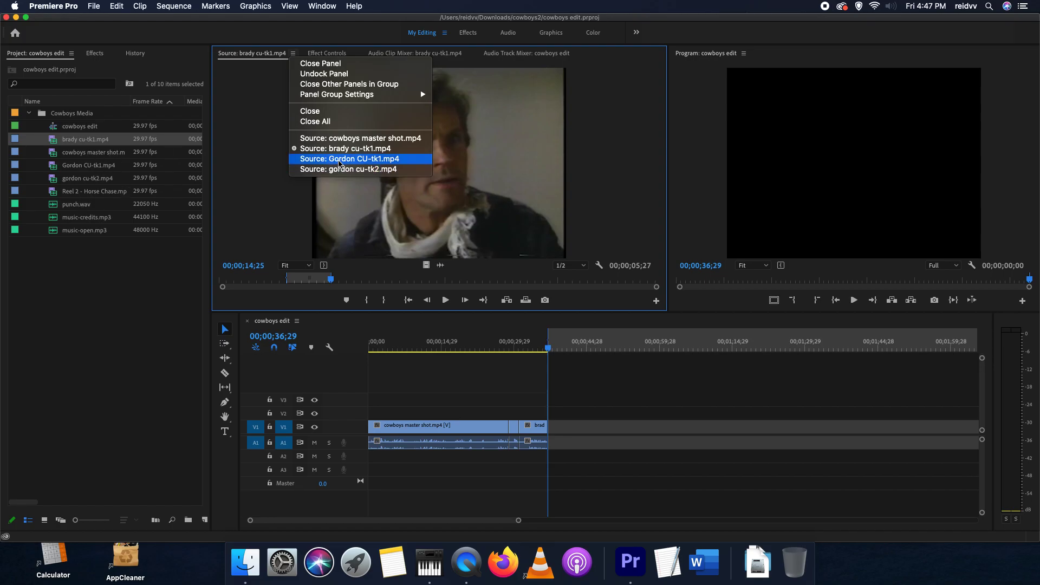
click(341, 162)
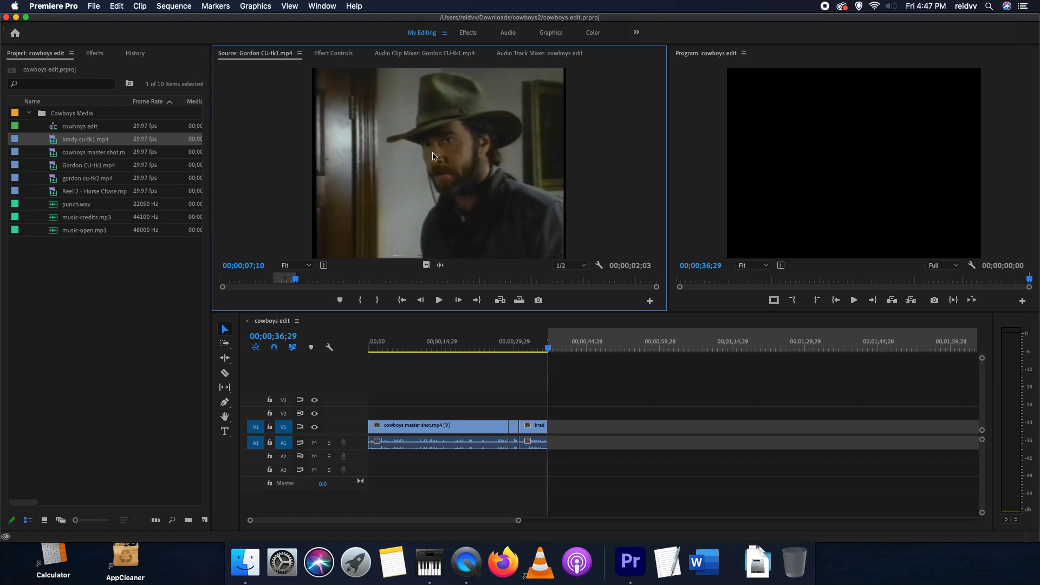
key(space)
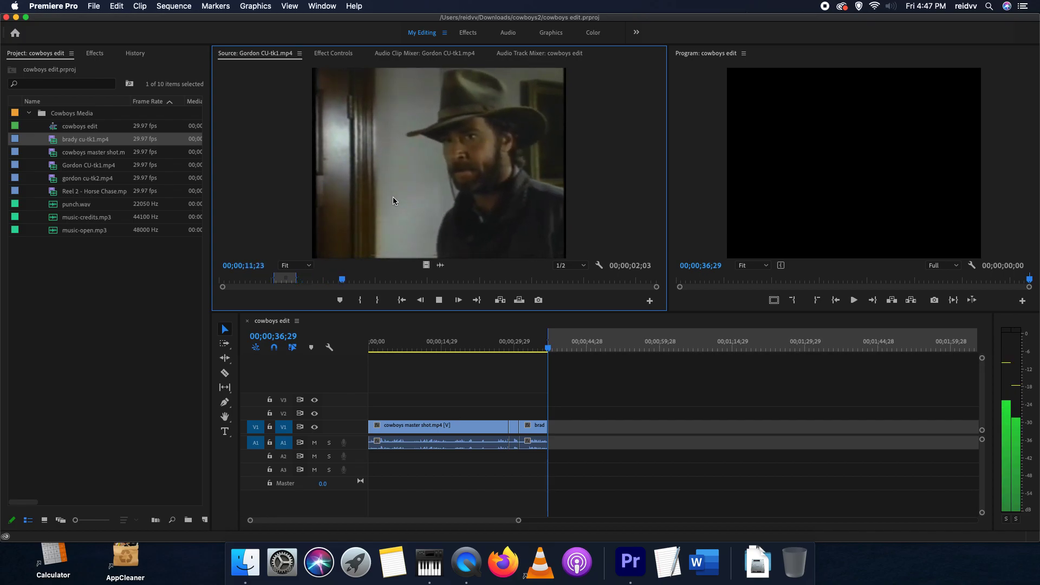
key(space)
key(i)
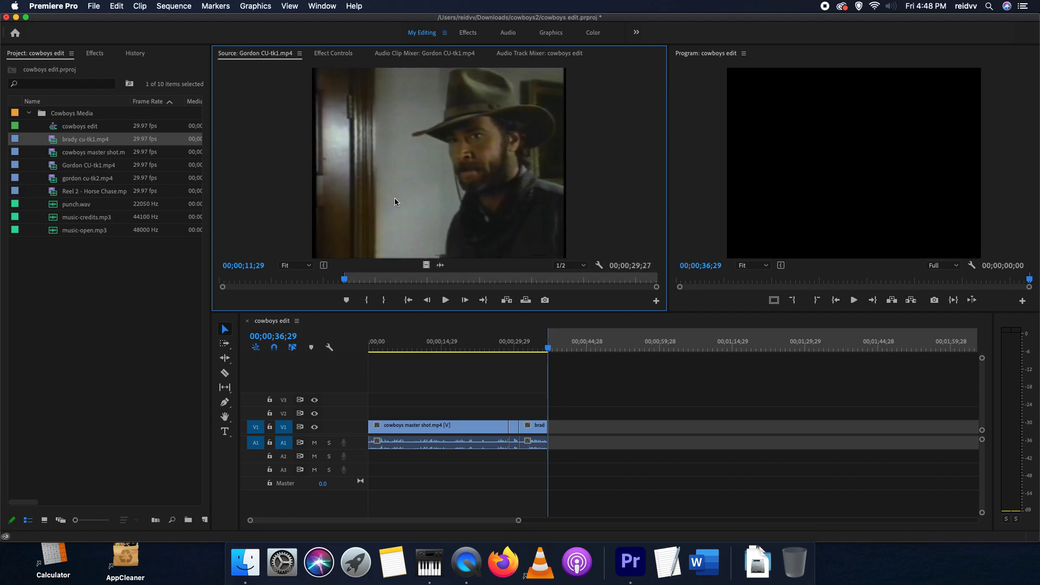
key(space)
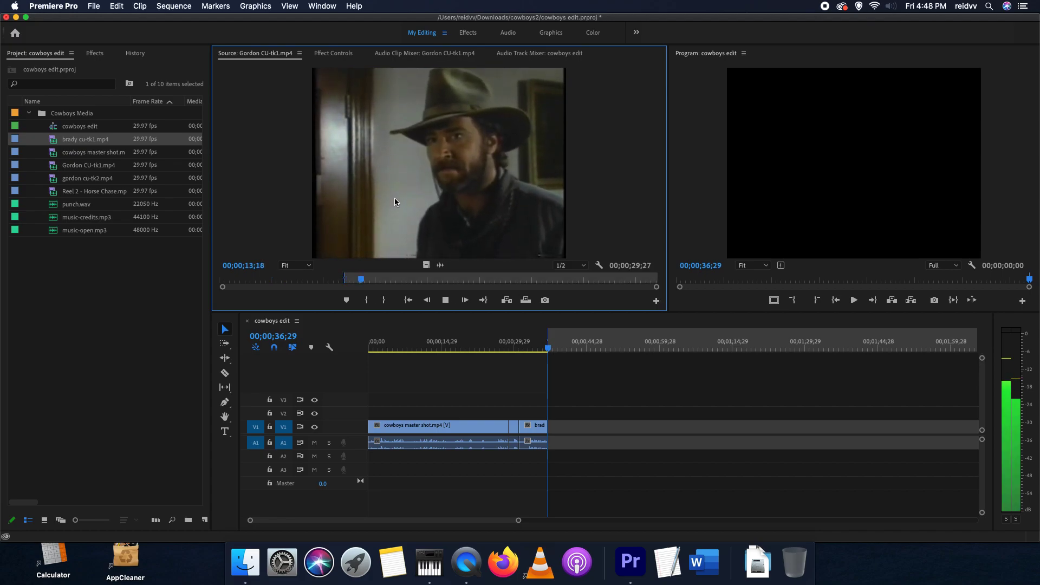
key(space)
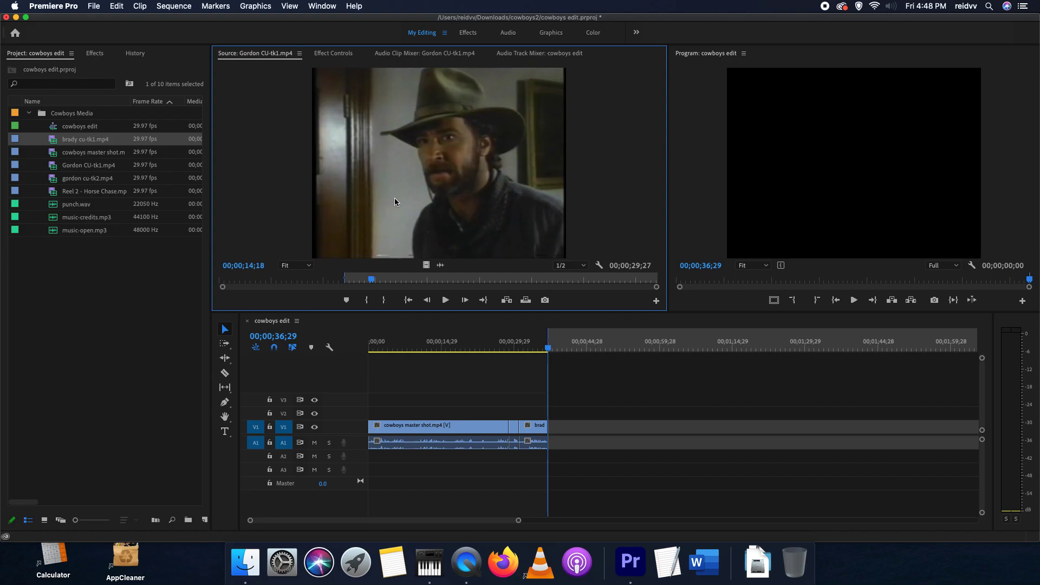
key(o)
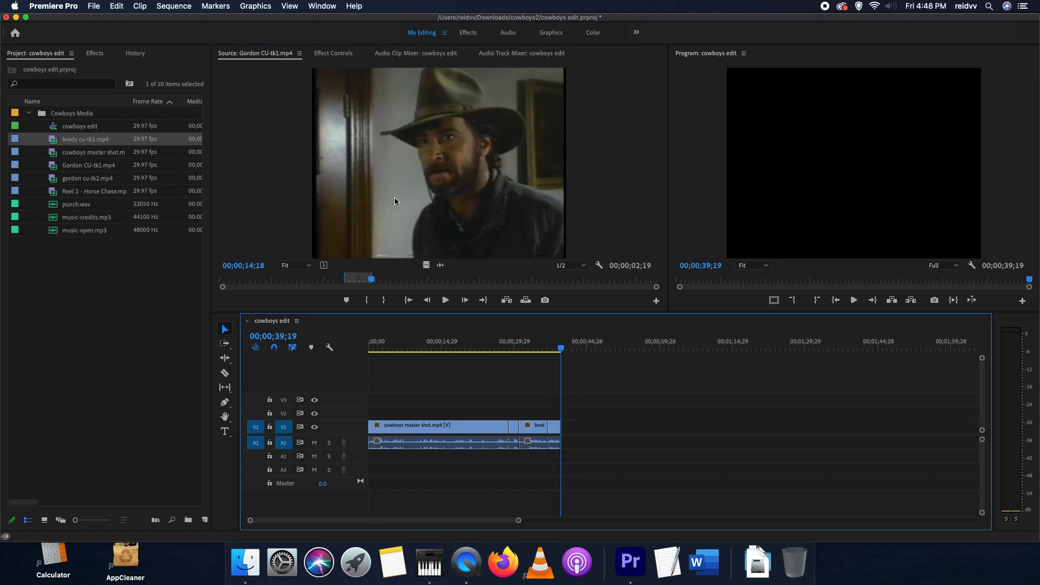
Step: Overwrite the marked Gordon close-up at the sequence In point, mark a new sequence In point at 00;00;39;19 and save the project
key(i)
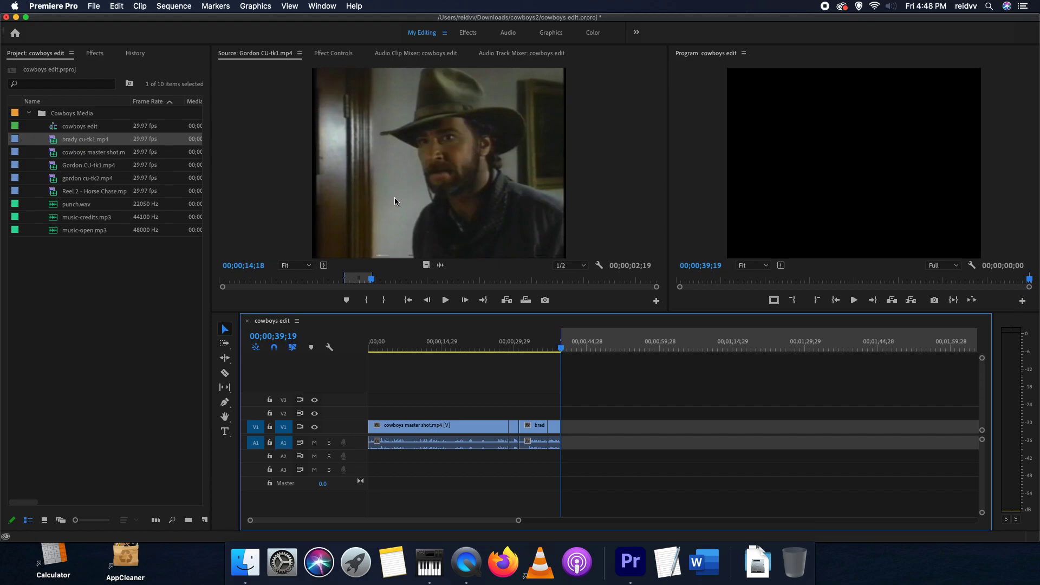
key(super+s)
Step: Reopen brady cu-tk1.mp4 as the source, play on and mark In at 00;00;17;19 and Out at 00;00;22;08
click(298, 55)
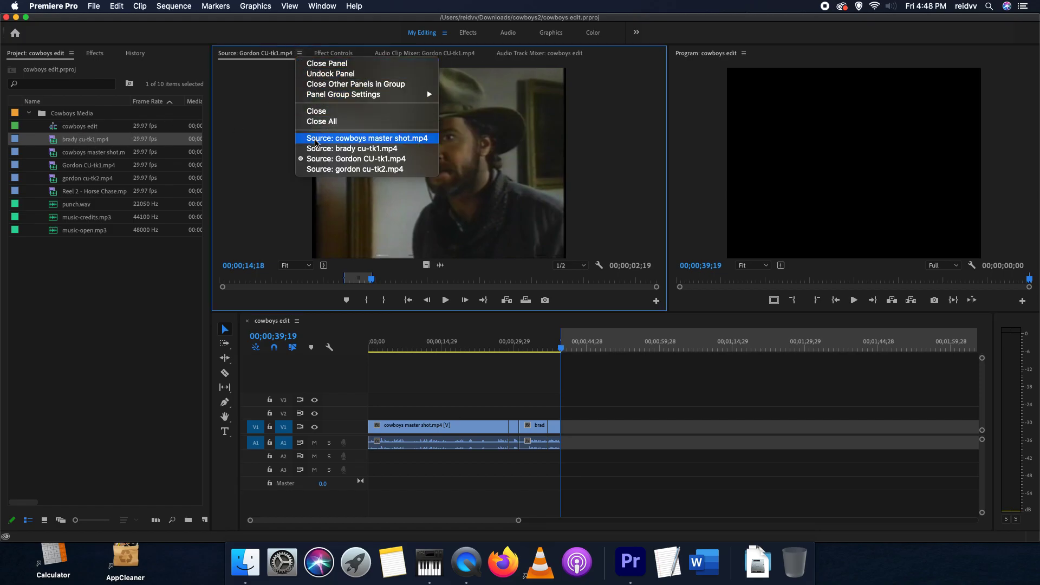
click(317, 148)
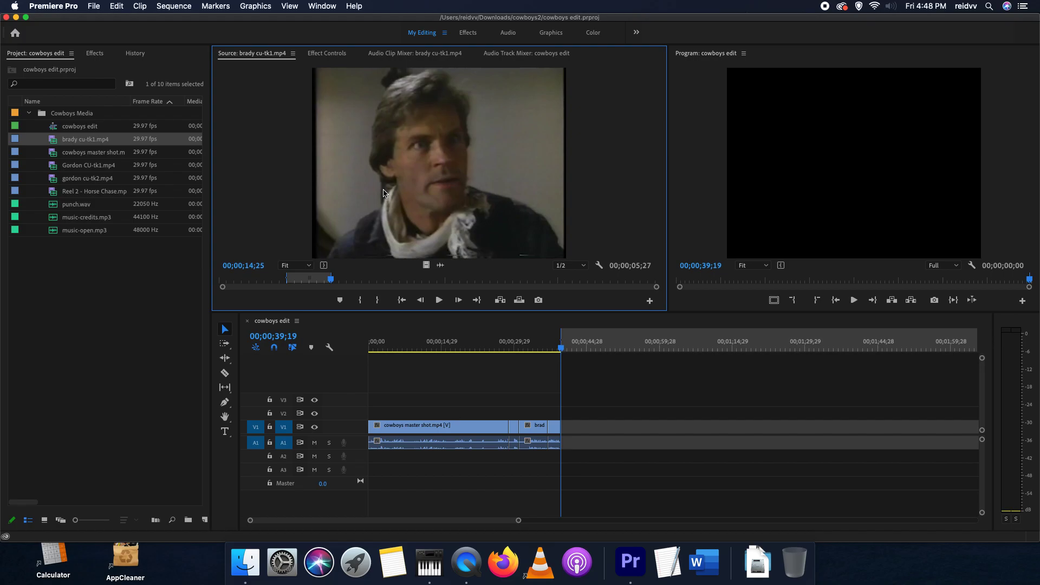
key(space)
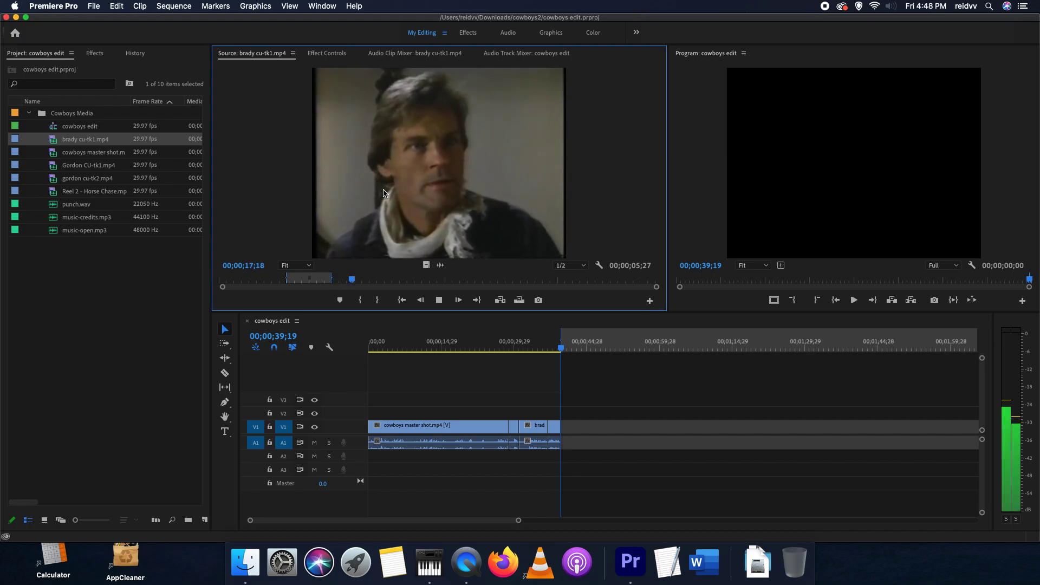
key(space)
key(alt+x)
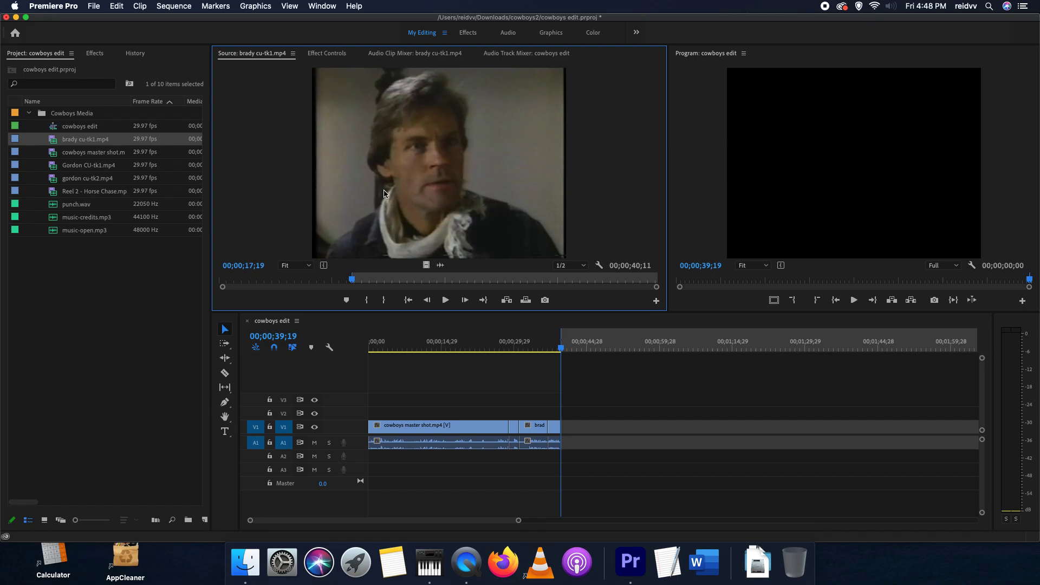
key(space)
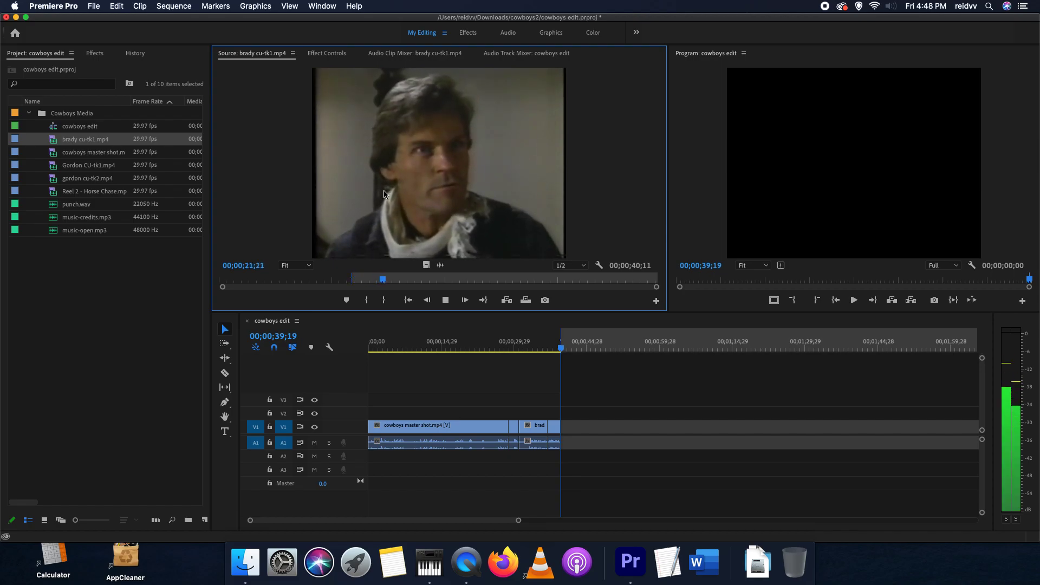
key(space)
key(o)
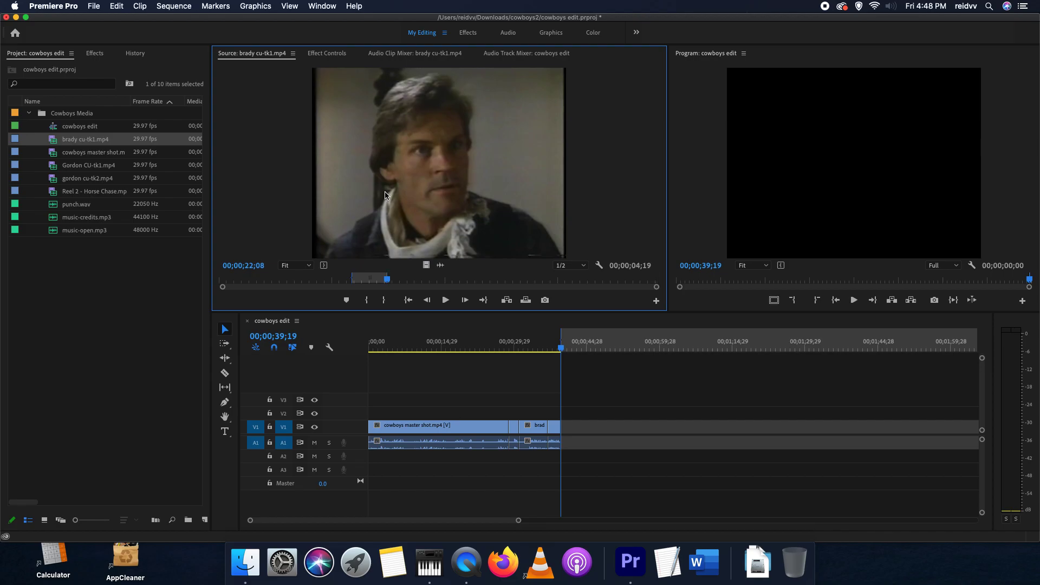
Step: Overwrite the marked Brady close-up at the sequence In point, mark a new sequence In point at 00;00;44;09 and save the project
key(period)
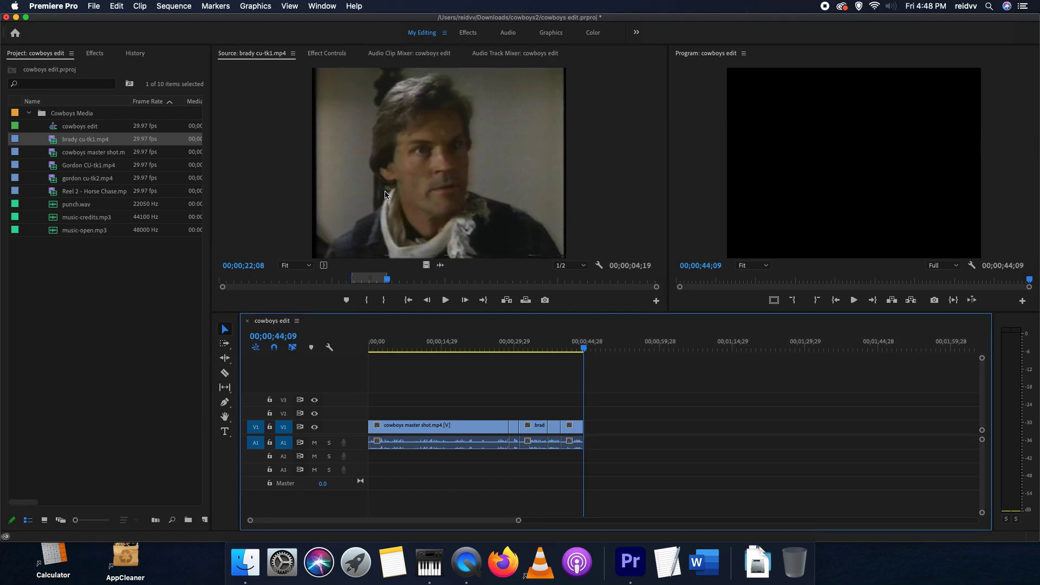
key(i)
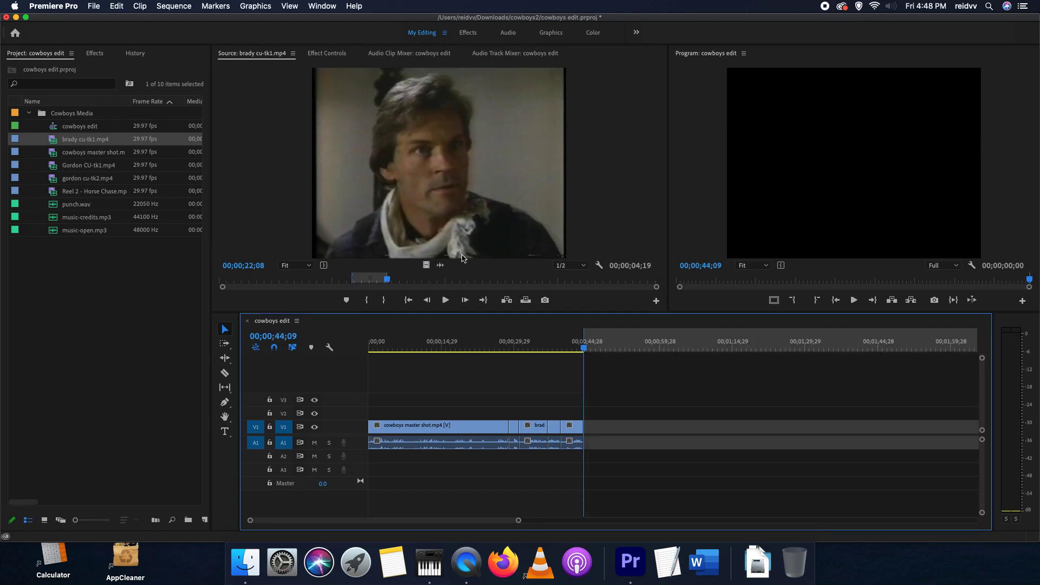
key(cmd+s)
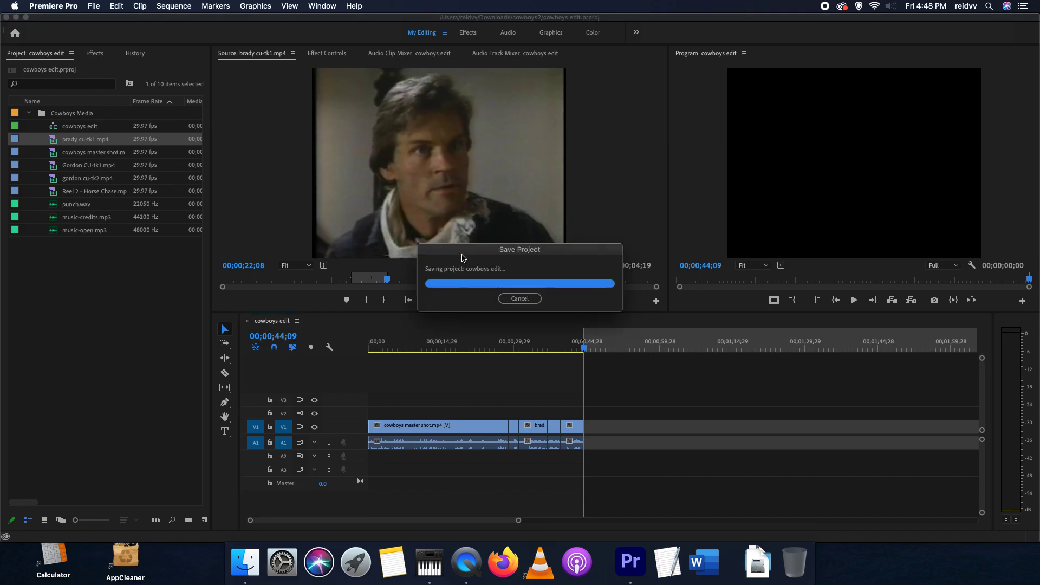
Step: Switch the source back to Gordon CU-tk1.mp4, play on and mark In at 00;00;18;14 and Out at 00;00;31;13
click(293, 53)
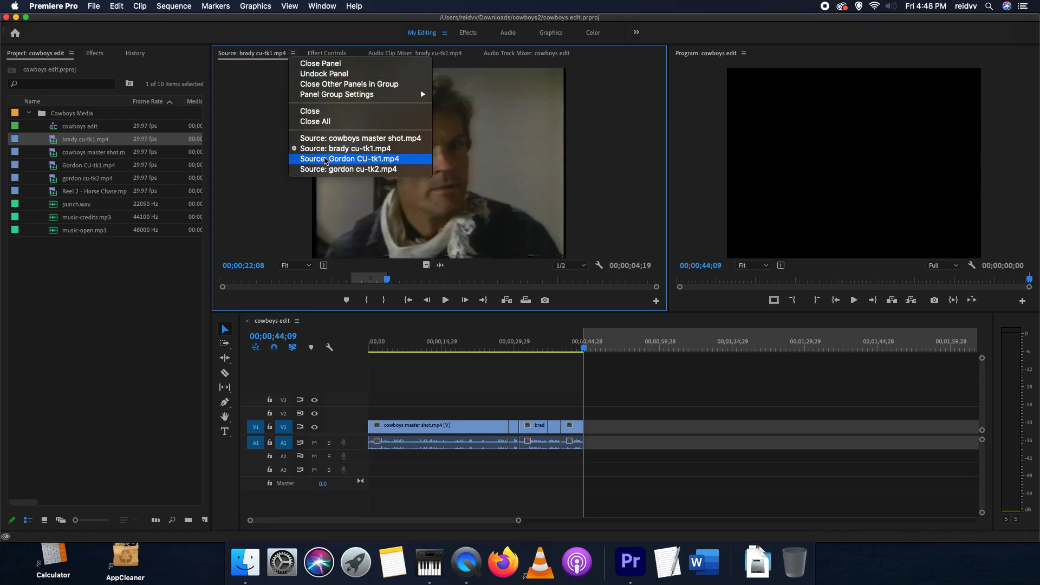
click(325, 159)
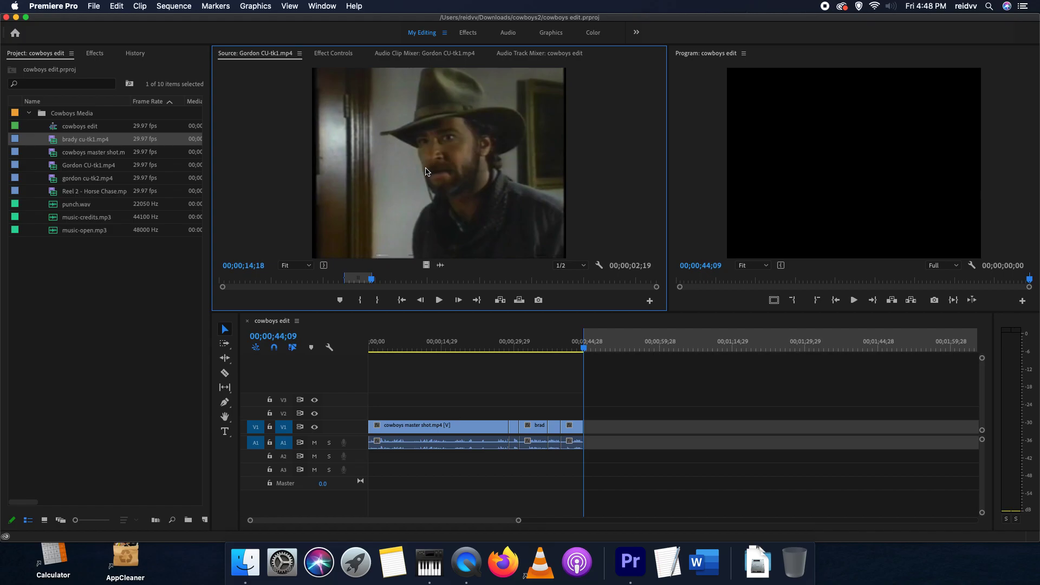
key(space)
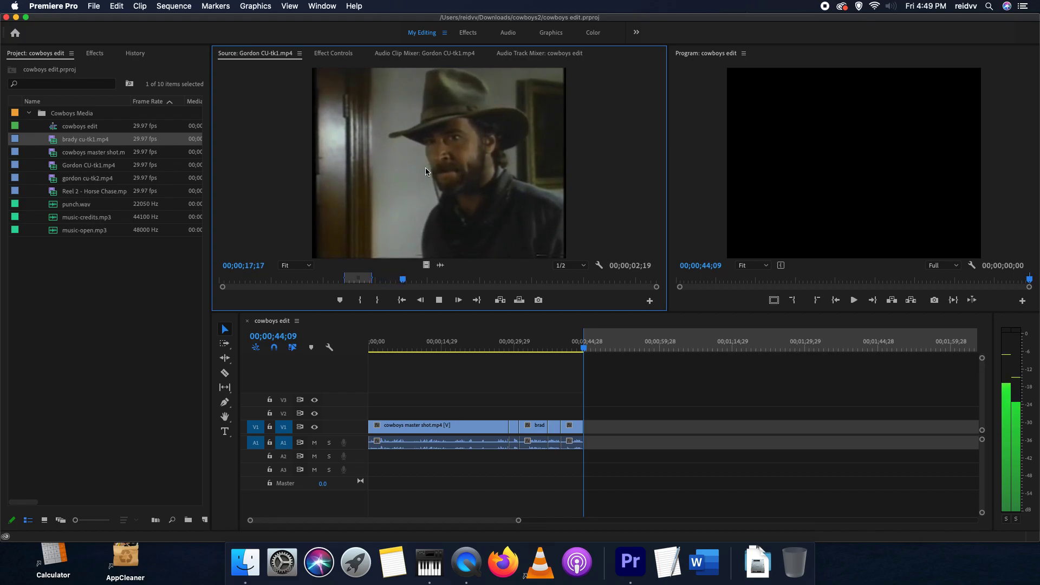
key(space)
key(i)
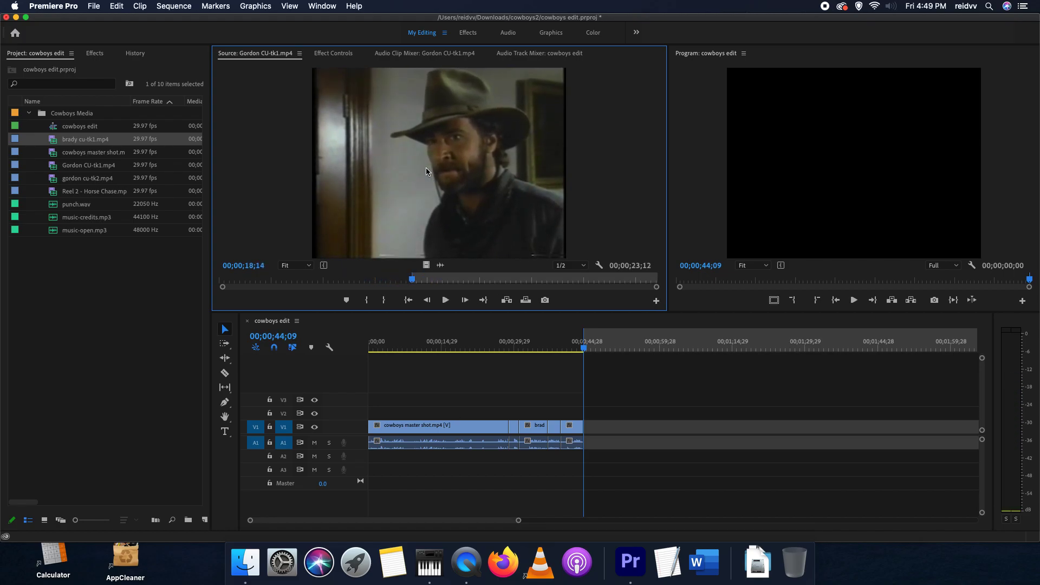
key(space)
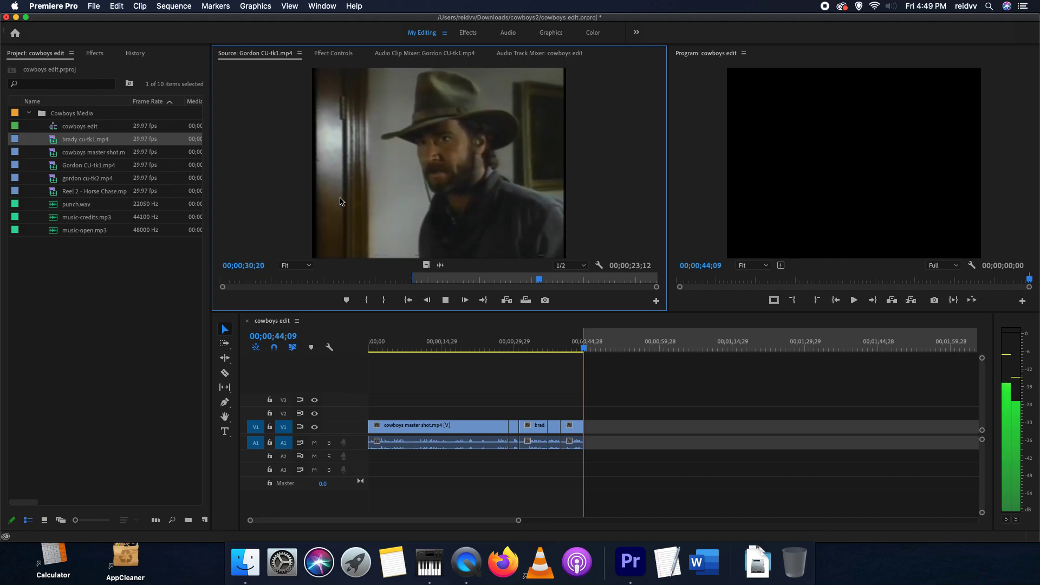
key(space)
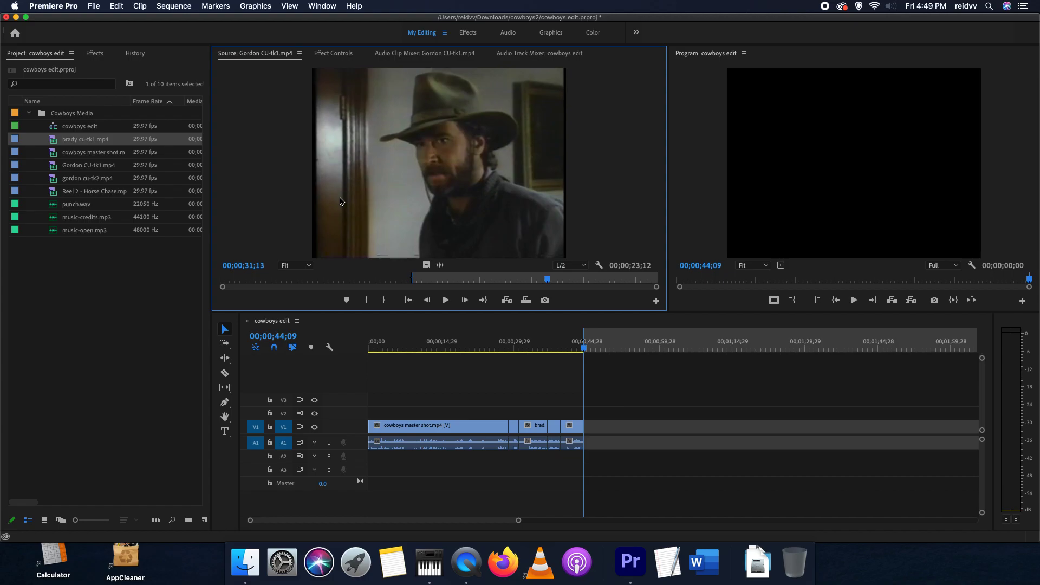
key(o)
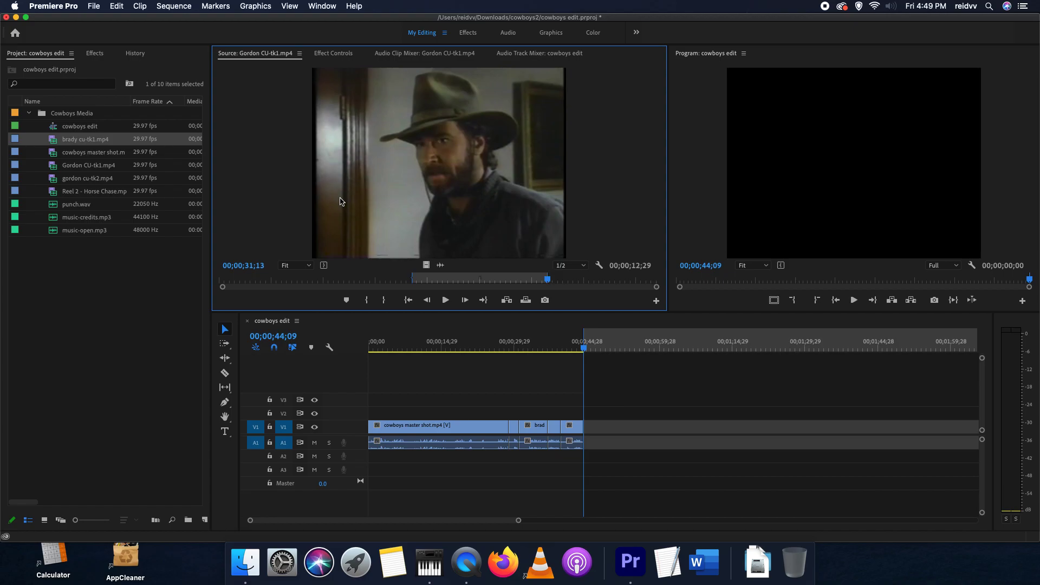
Step: Overwrite the marked Gordon close-up after the last Brady shot, mark a new sequence In point at 00;00;57;09 and save the project
key(period)
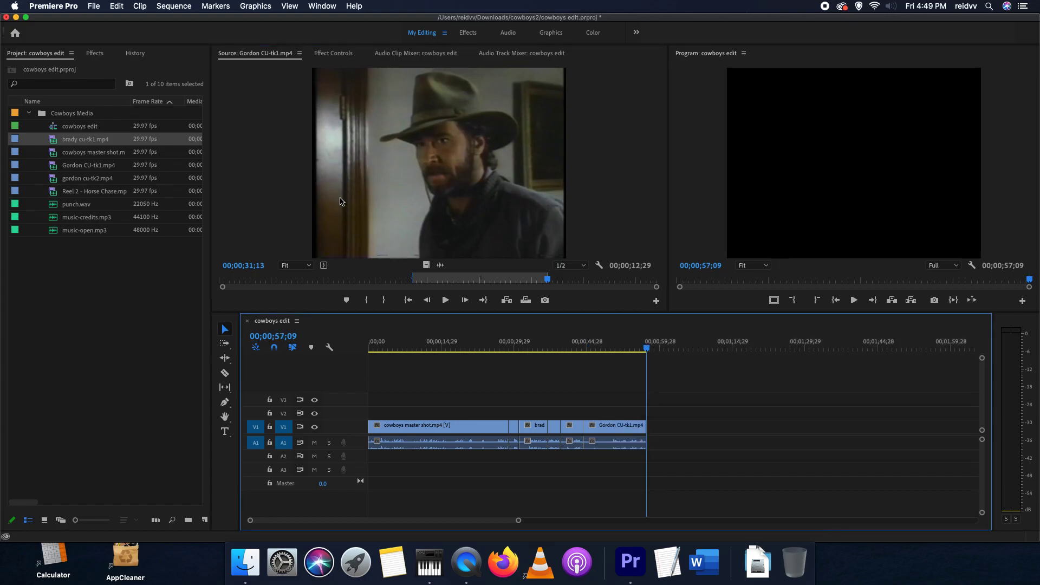
key(i)
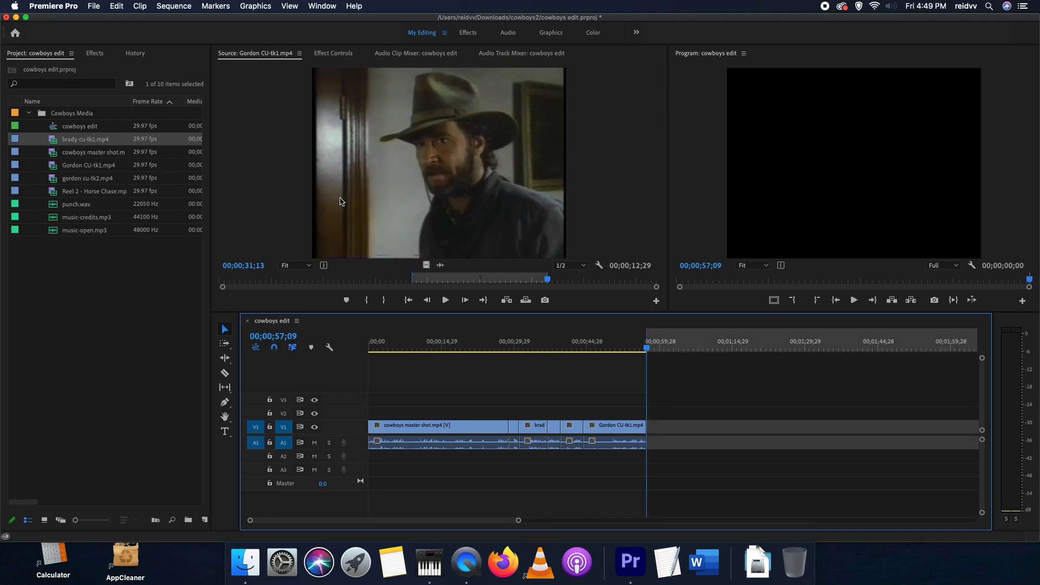
key(super+s)
Step: Switch the source back to brady cu-tk1.mp4, play on and mark In at 00;00;33;24 and Out at 00;00;36;21
click(300, 53)
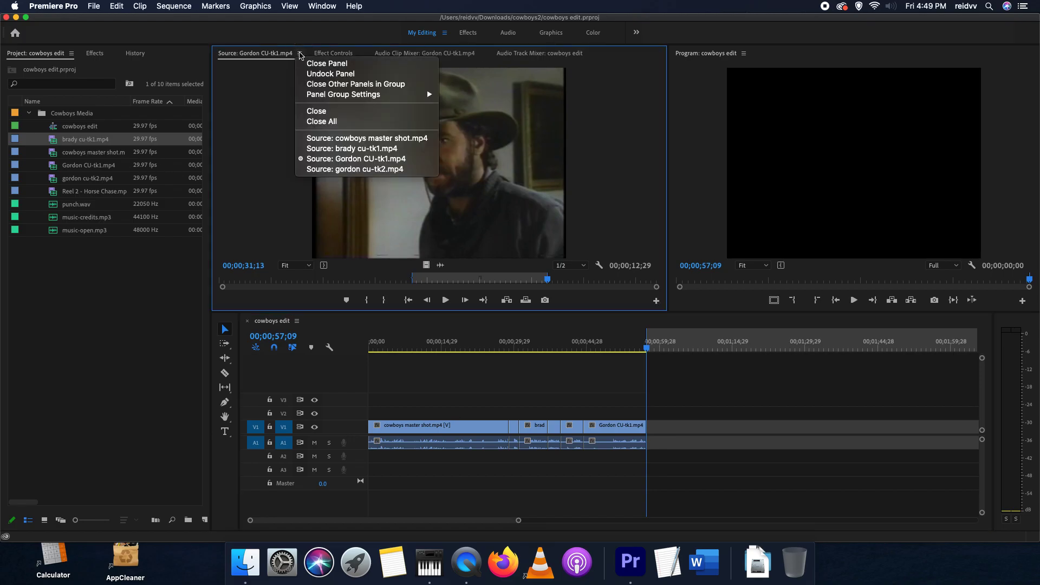
click(324, 151)
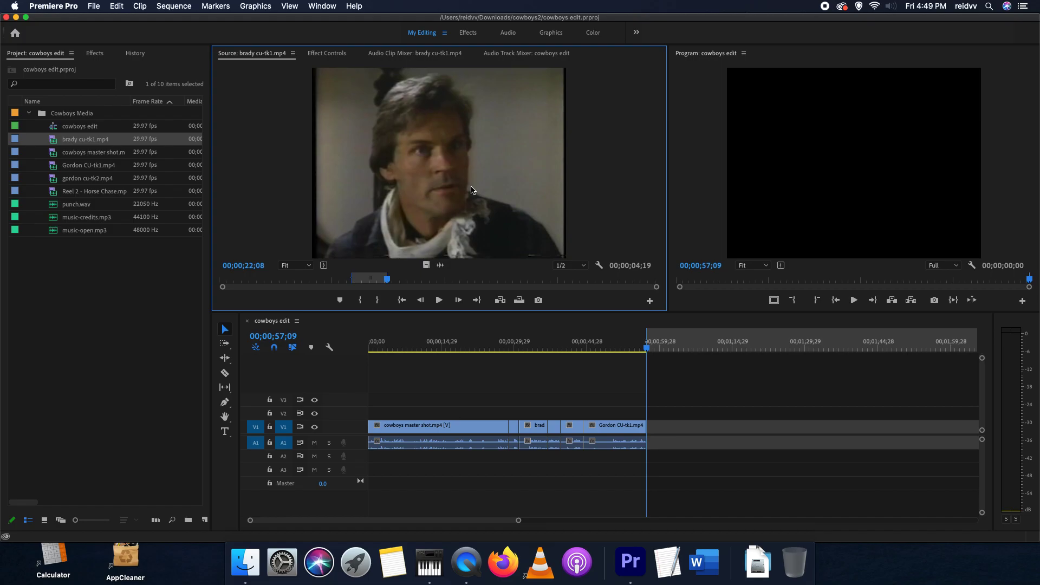
key(space)
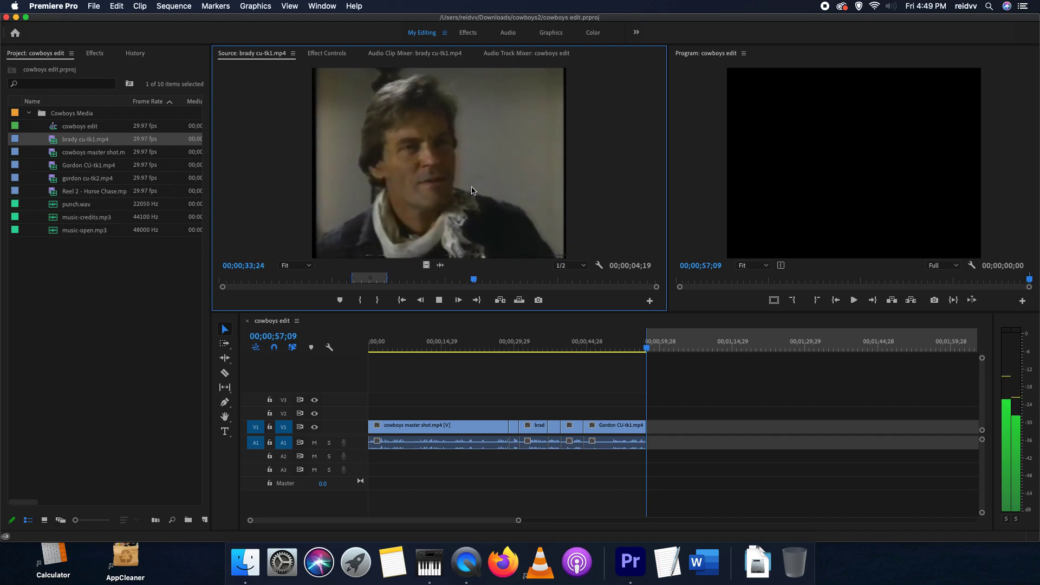
key(space)
key(i)
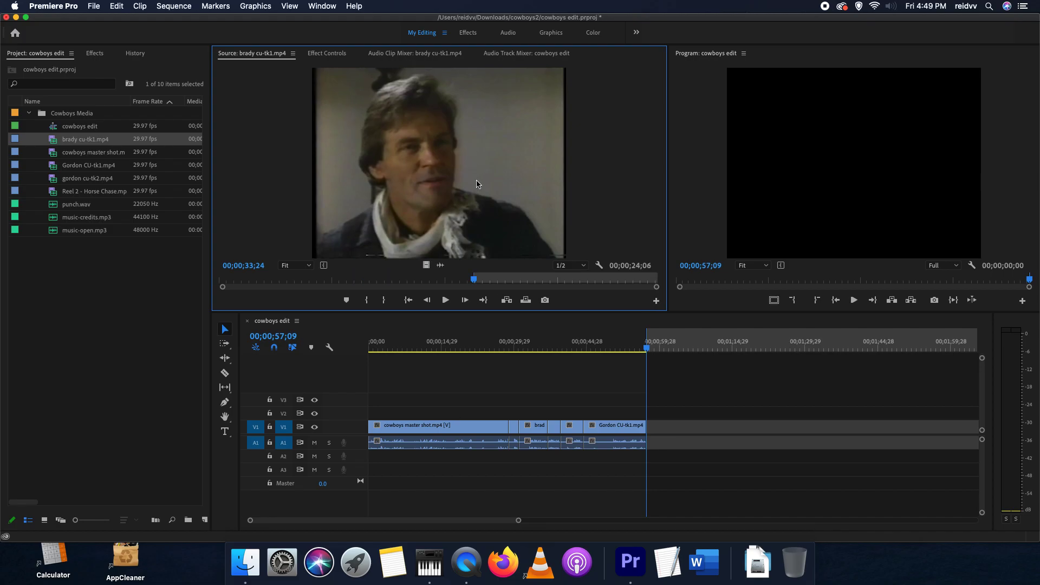
key(space)
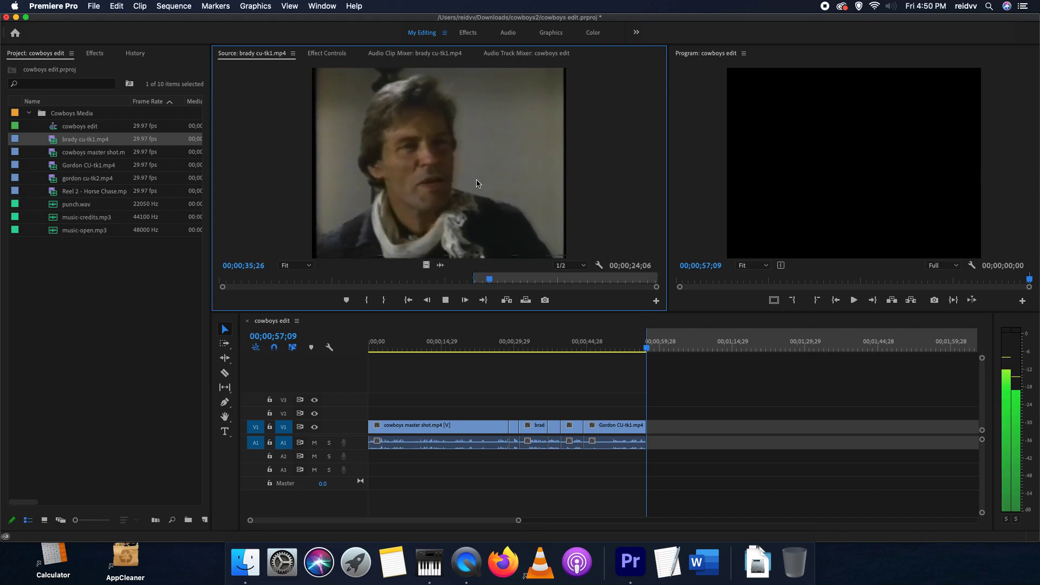
key(space)
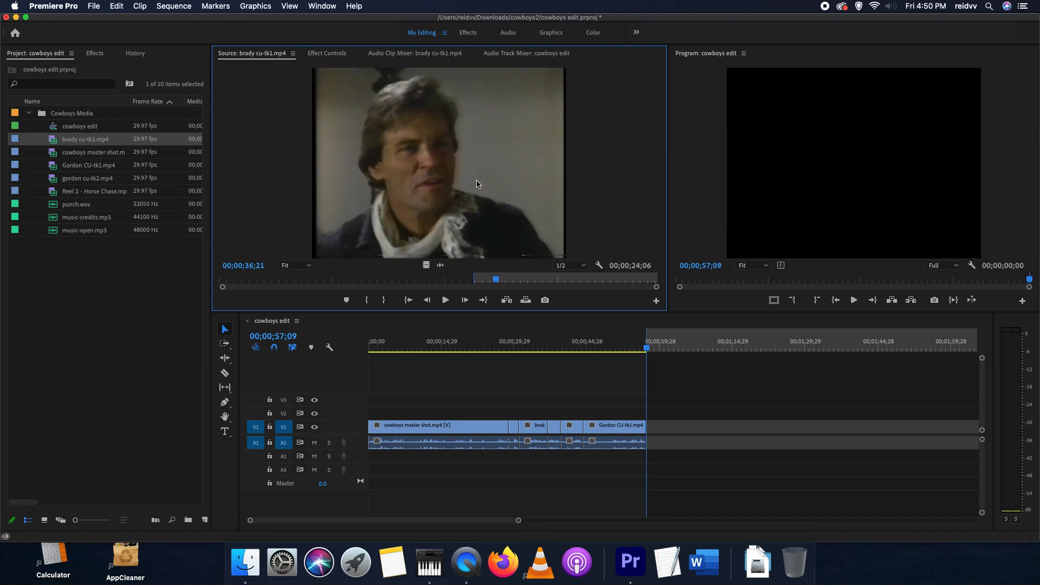
key(o)
Step: Overwrite the marked Brady close-up at the sequence In point, mark a new sequence In point at 00;01;00;09 and save the project
key(.)
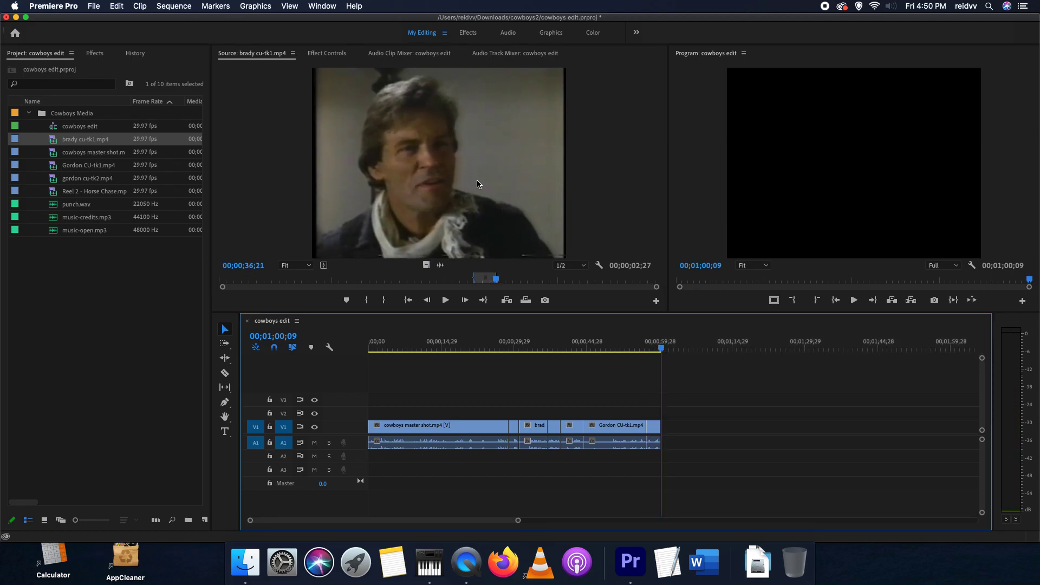
key(i)
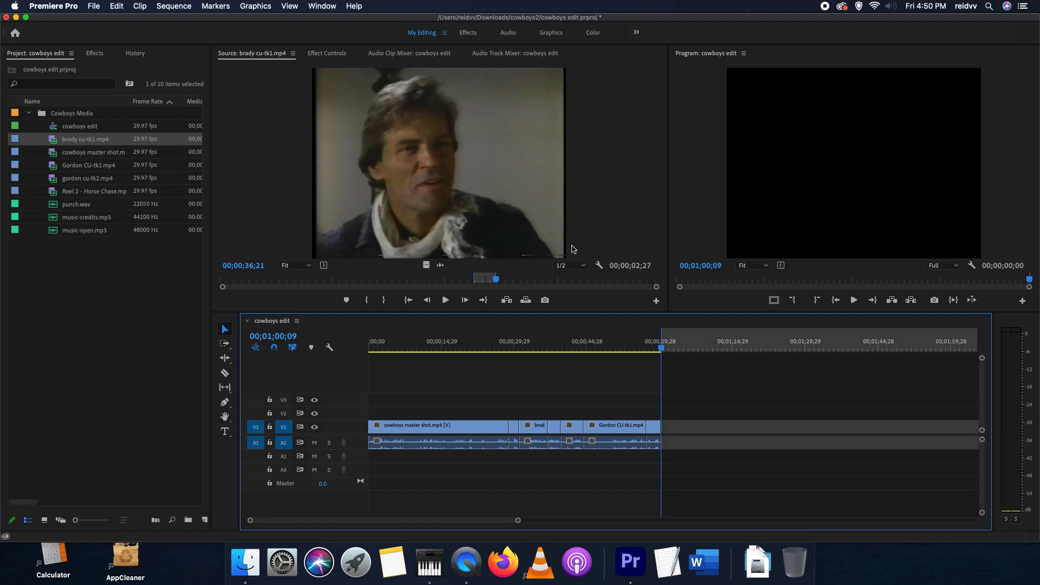
key(super+s)
Step: Load gordon cu-tk2.mp4 as the source, play on through the take and mark In at 00;00;19;01
click(104, 168)
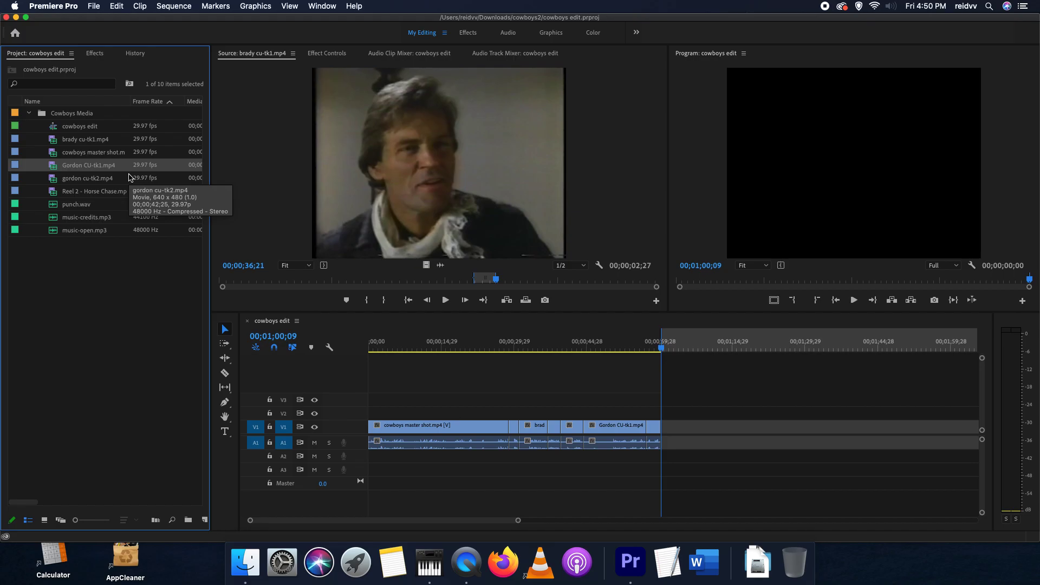
click(55, 181)
double_click(55, 181)
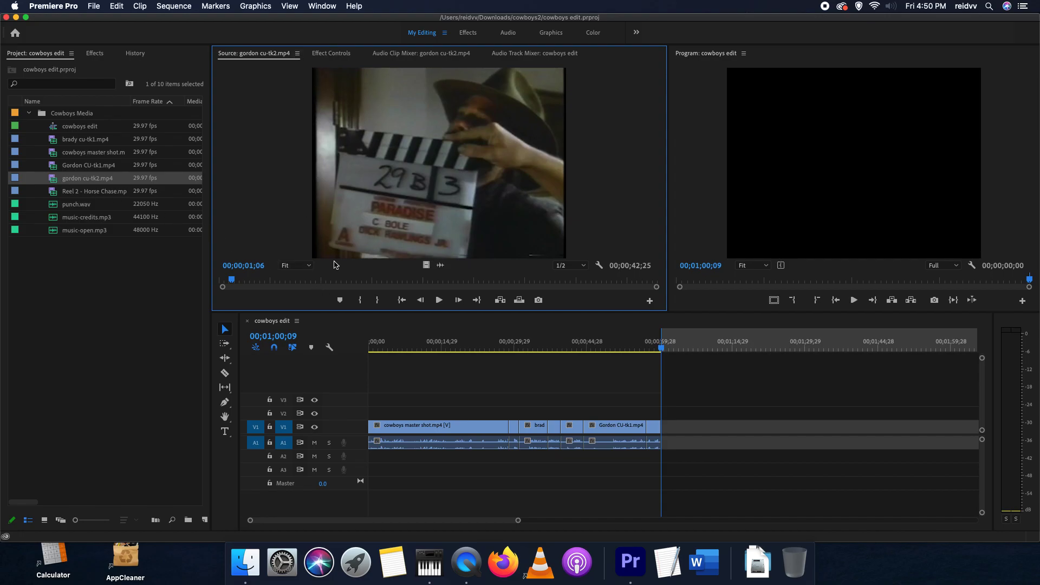
click(331, 281)
drag(333, 284, 237, 282)
key(space)
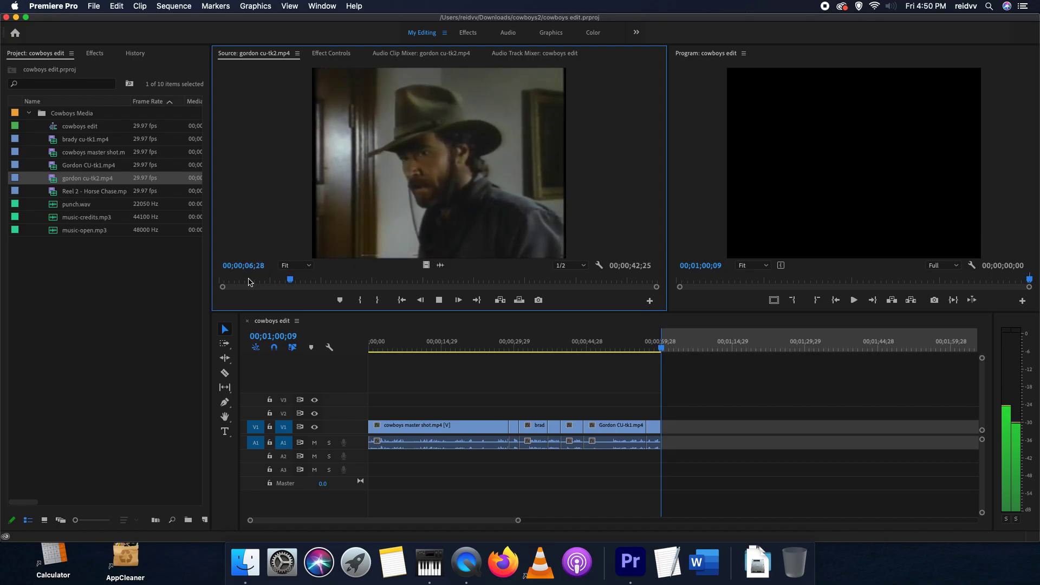
key(space)
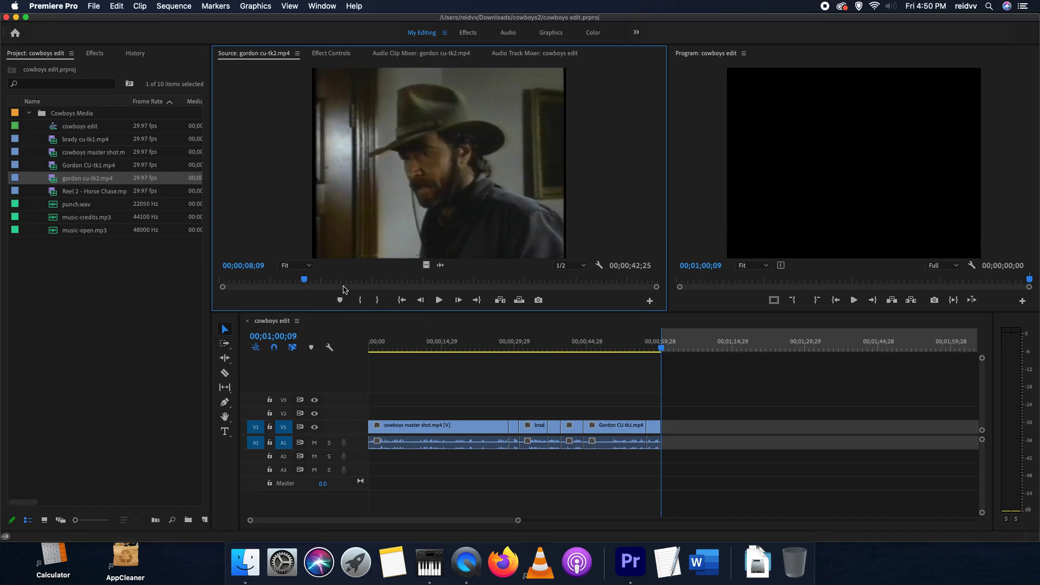
drag(310, 280, 323, 281)
key(space)
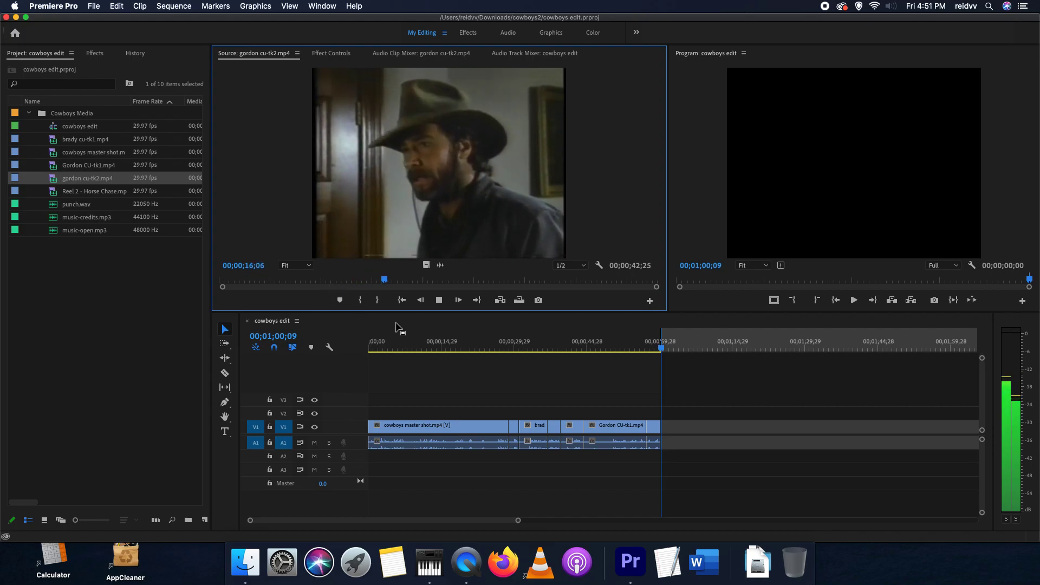
key(space)
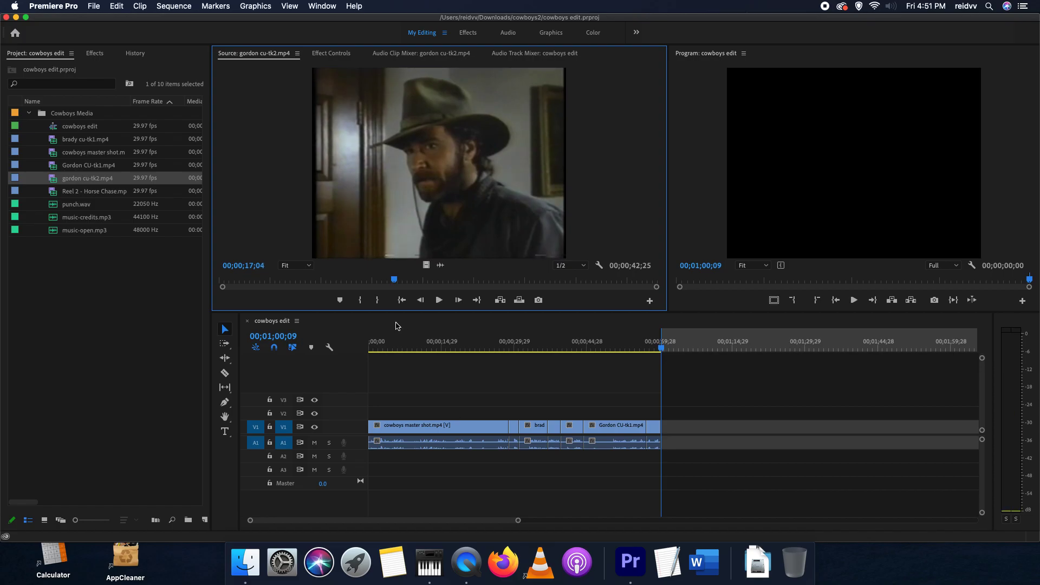
key(space)
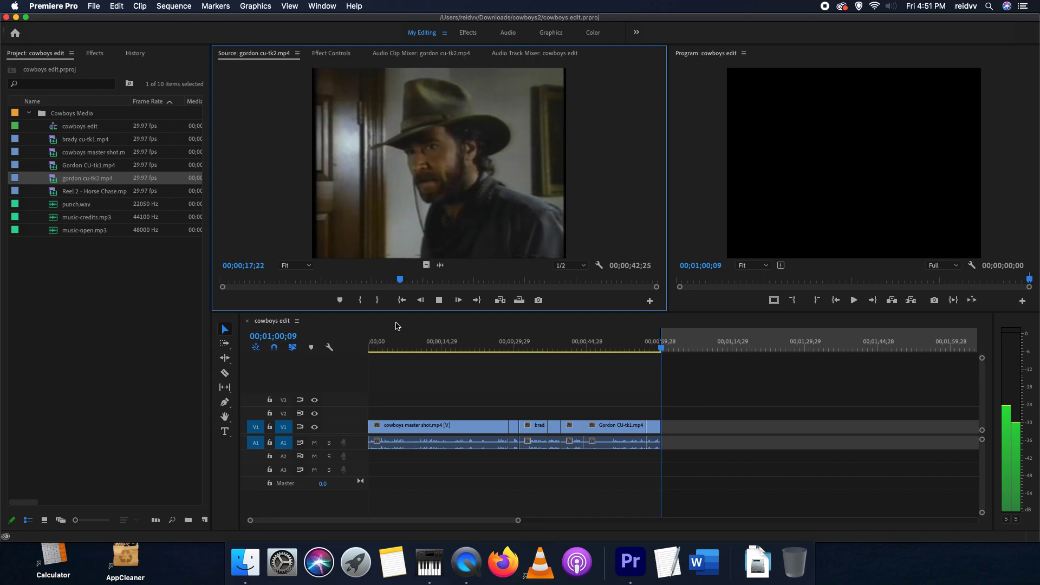
key(space)
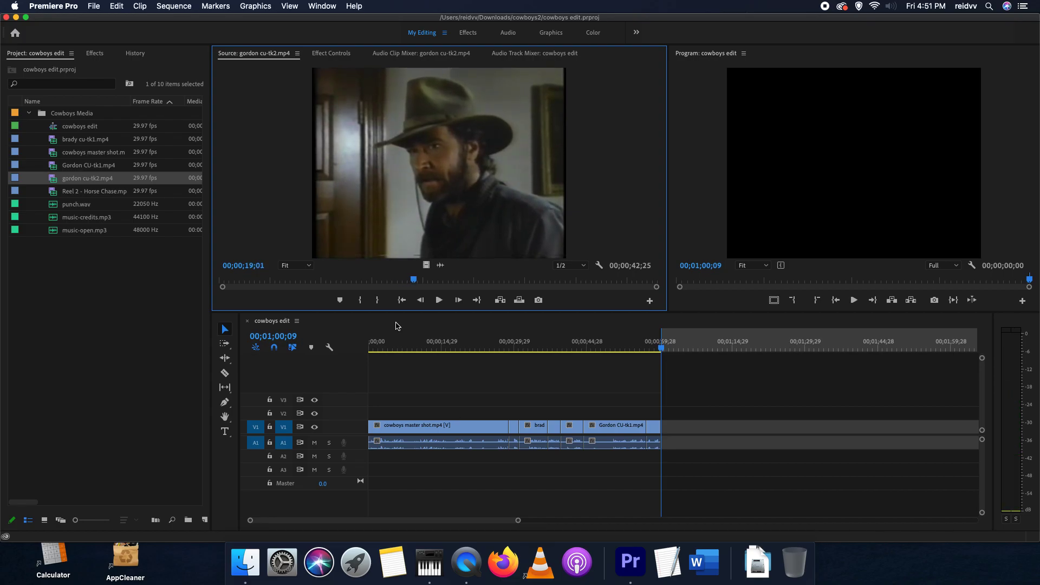
key(i)
Step: Play on in the Gordon take 2 clip until he turns to the door and mark Out at 00;00;26;20
key(space)
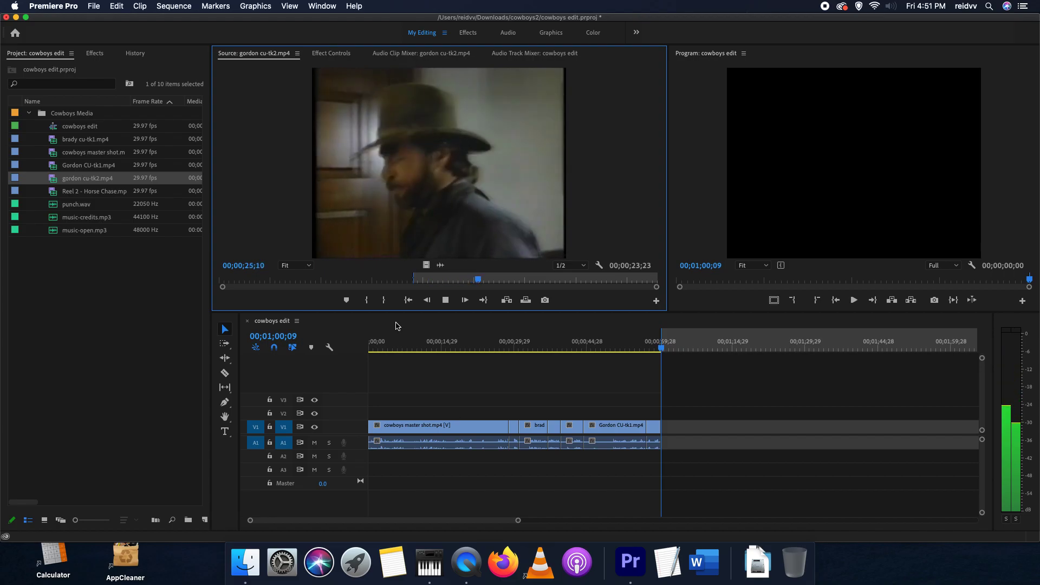
key(space)
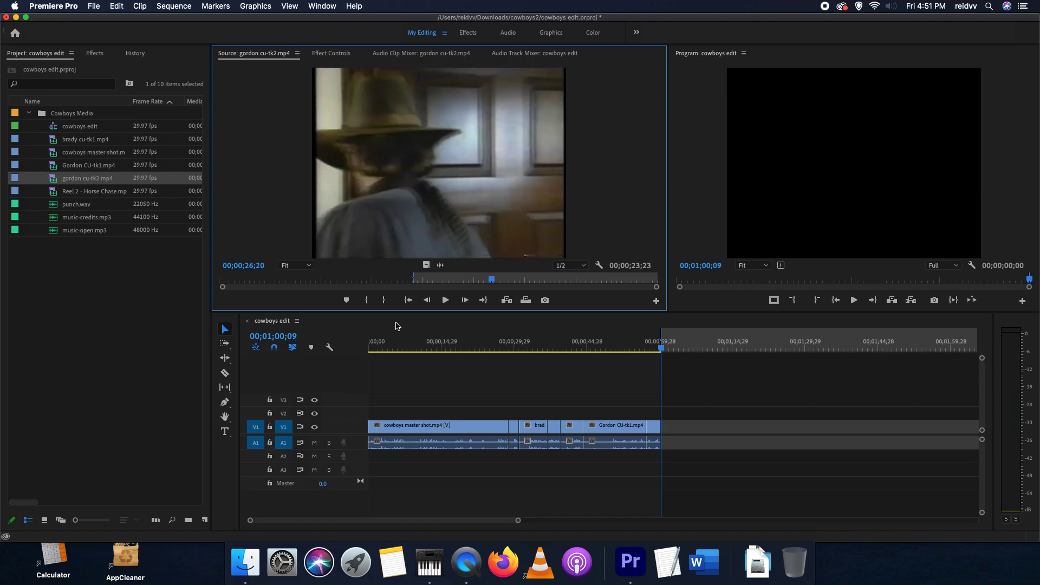
key(o)
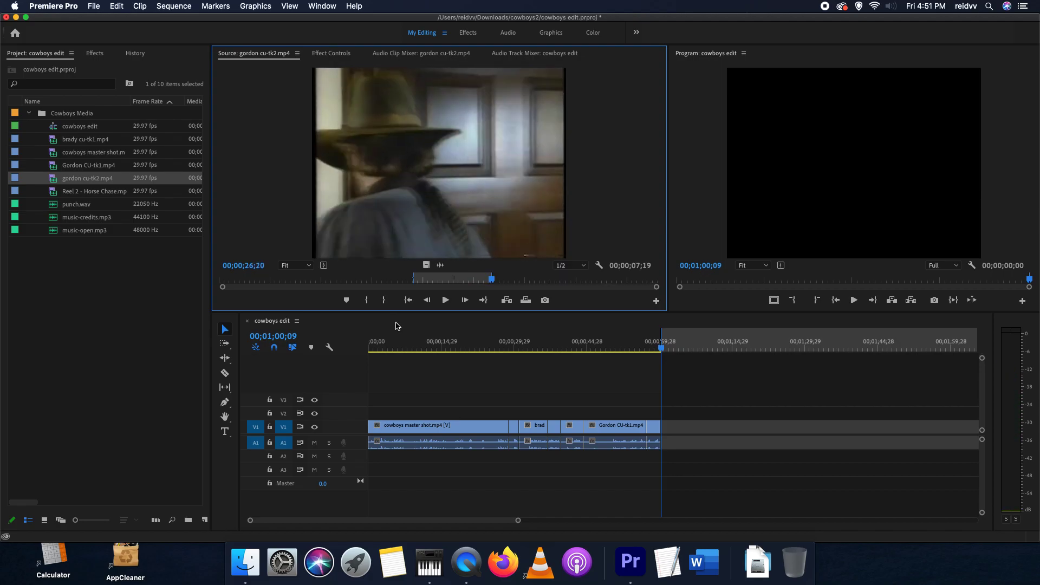
Step: Overwrite the marked Gordon take 2 shot after the last Brady close-up, mark a new sequence In point at 00;01;07;29 and save the project
key(period)
key(i)
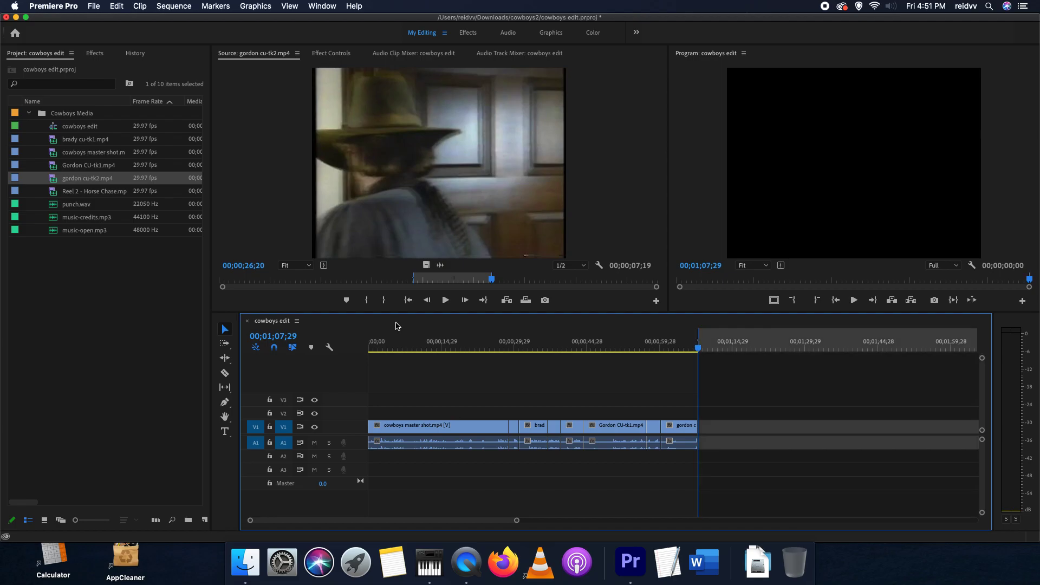
key(super+s)
Step: Switch the source back to brady cu-tk1.mp4 and play on to 00;00;44;12
click(444, 33)
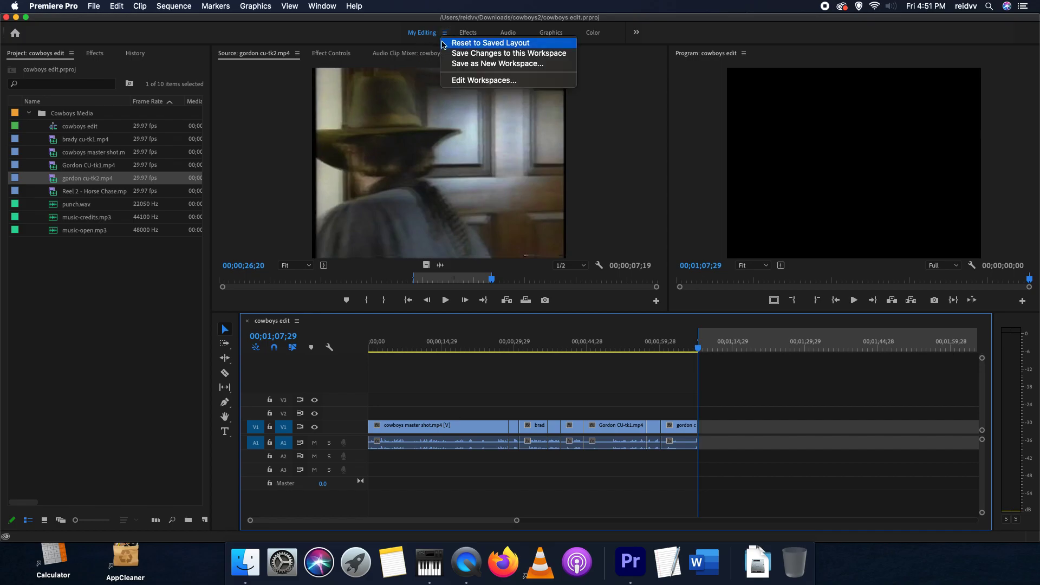
click(443, 43)
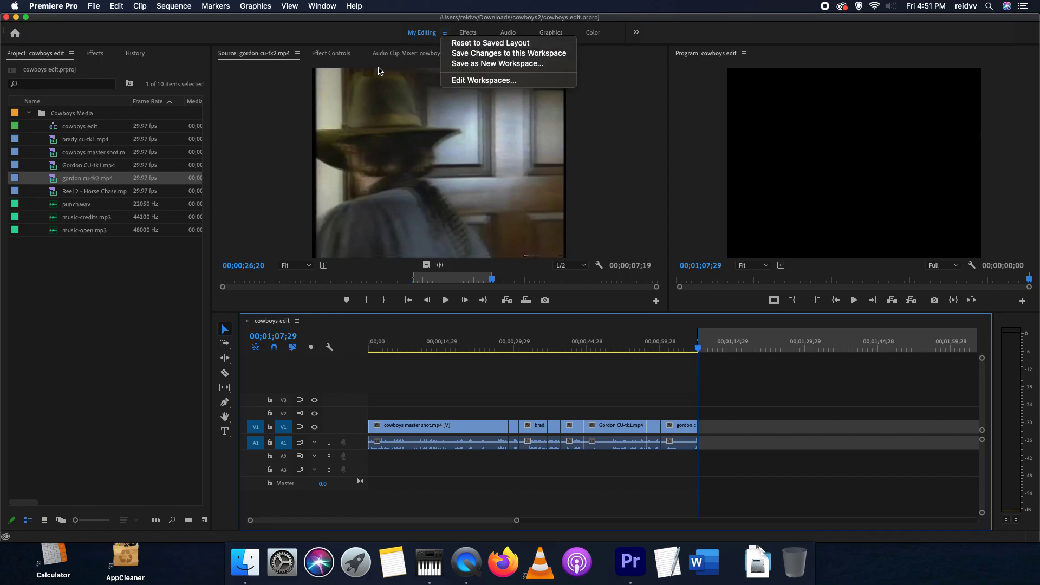
click(298, 53)
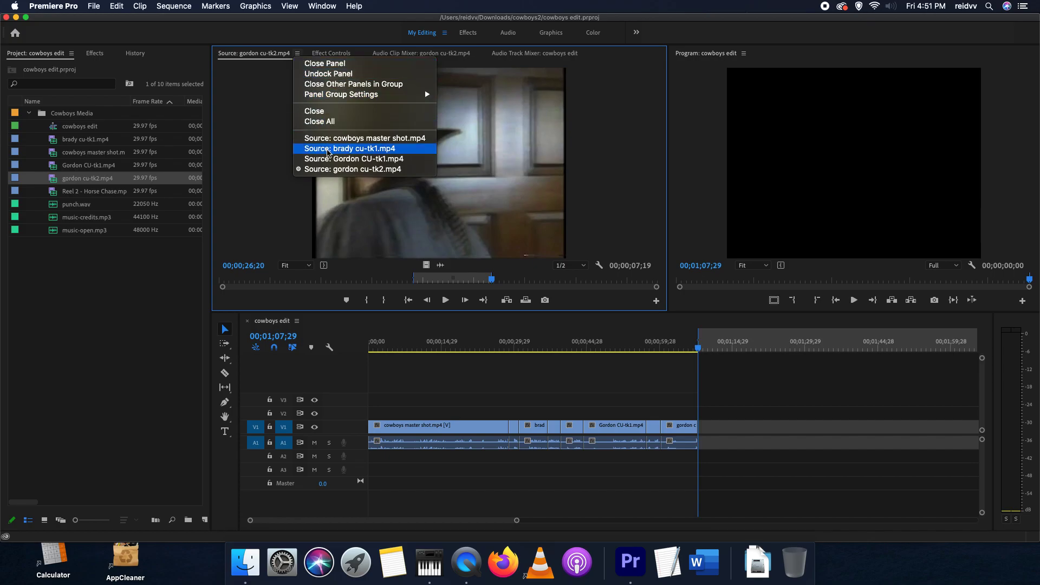
click(351, 149)
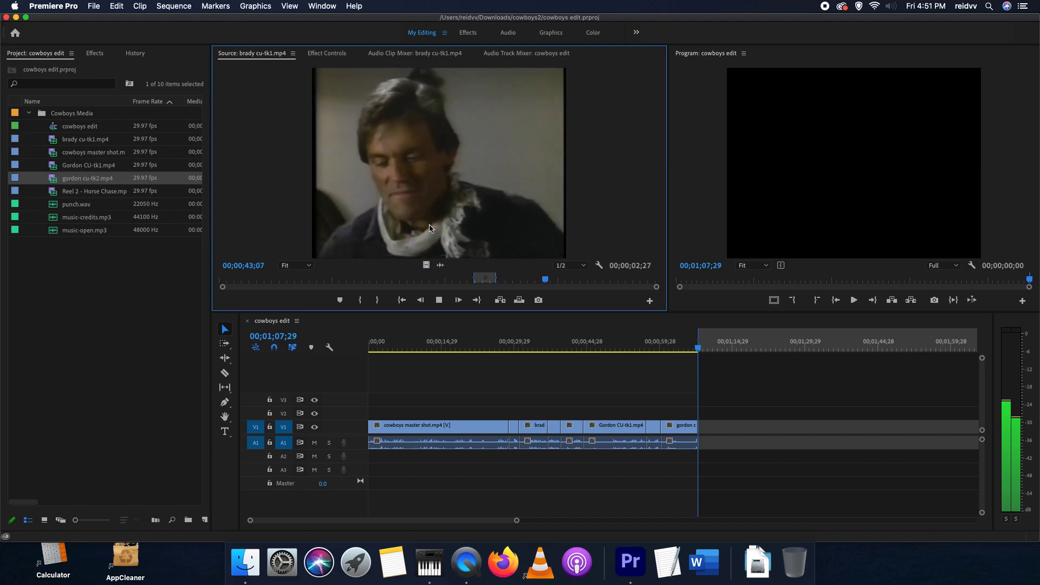
key(space)
key(space)
key(space)
key(space)
key(space)
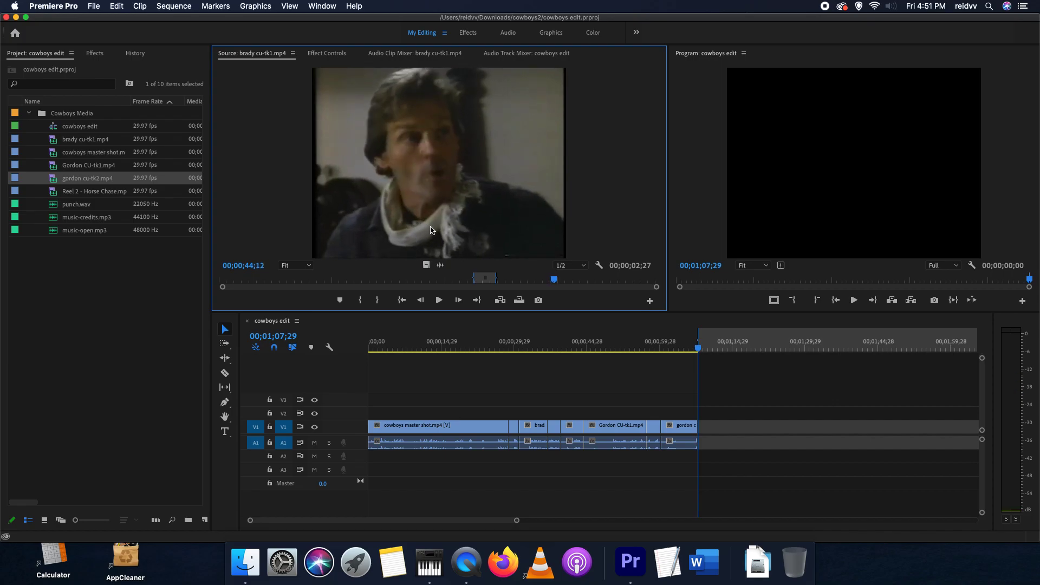
Step: Step back in the Brady clip to mark In at 00;00;43;26, and play on to mark Out at 00;00;44;28
key(Left)
key(Left)
key(Left)
key(Left)
key(Left)
key(Left)
key(Left)
key(Left)
key(Left)
key(Left)
key(Left)
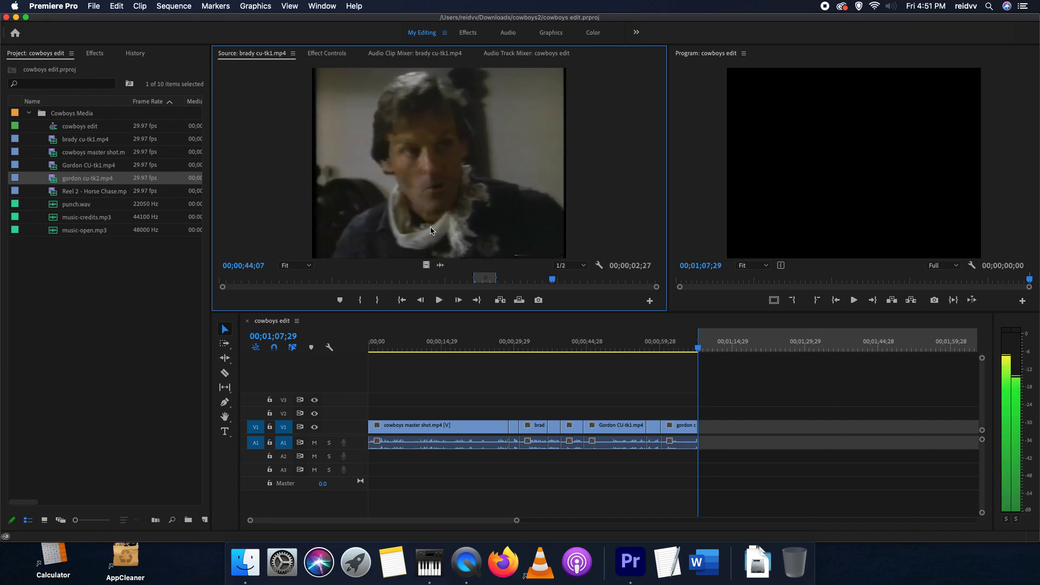
key(Left)
key(Left)
key(Left)
key(Left)
key(Left)
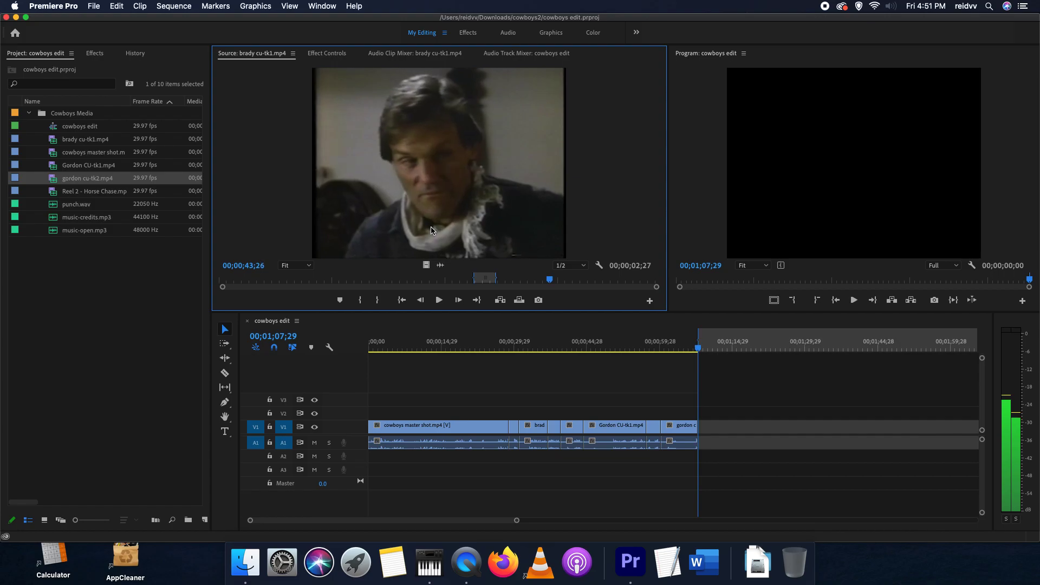
key(i)
key(space)
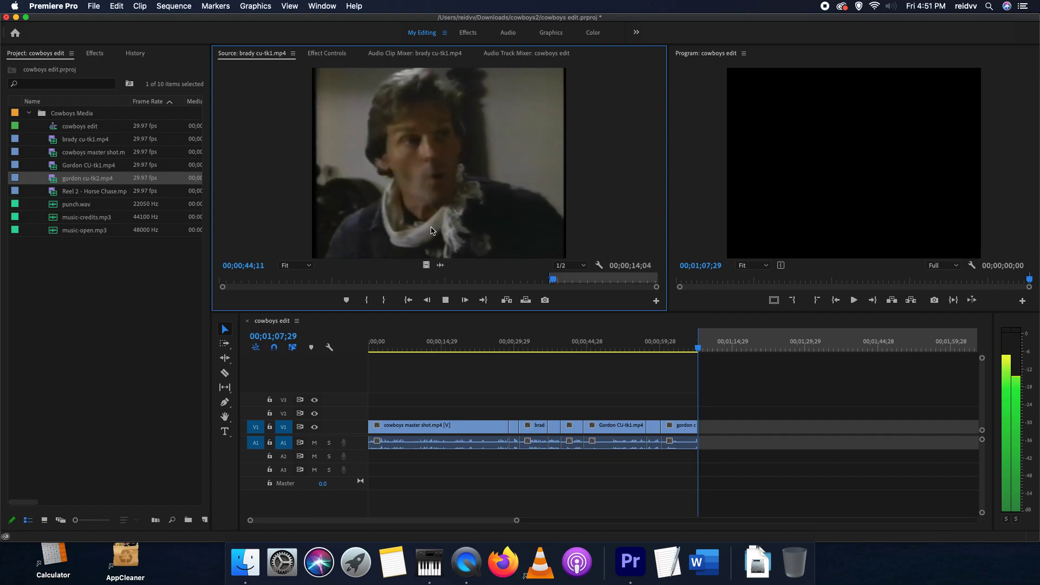
key(space)
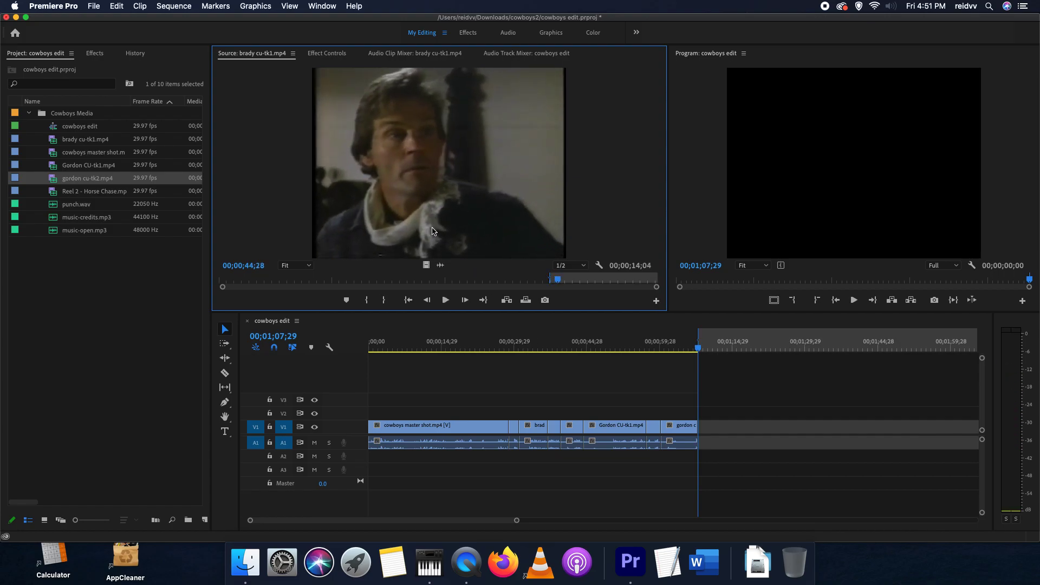
key(o)
Step: Overwrite the marked Brady reaction at the sequence In point, mark a new sequence In point at 00;01;09;02 and save the project
key(period)
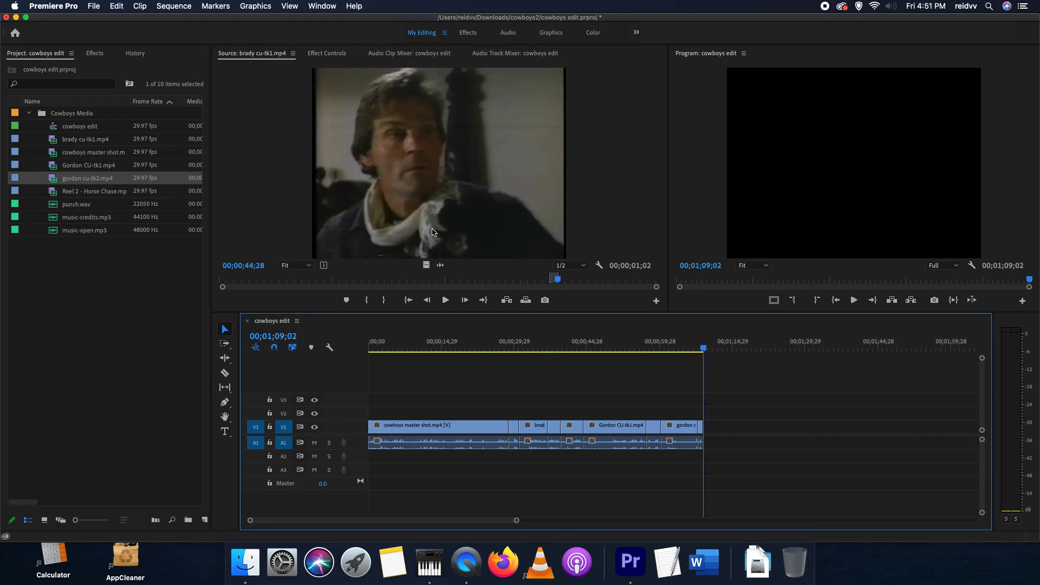
key(i)
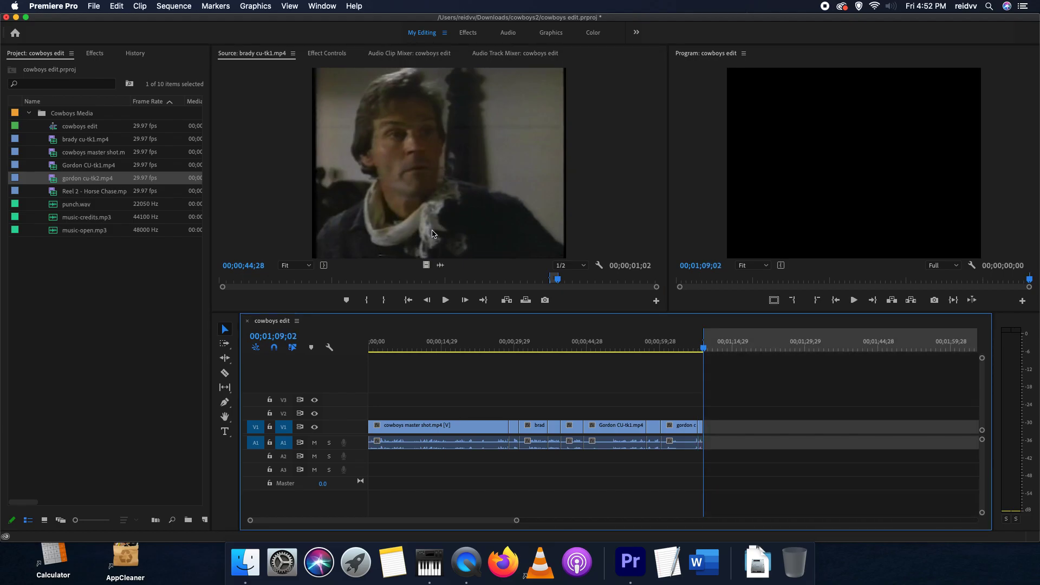
key(cmd+s)
Step: Switch the source back to gordon cu-tk2.mp4, play on and mark In at 00;00;28;21 and Out at 00;00;29;12
click(294, 53)
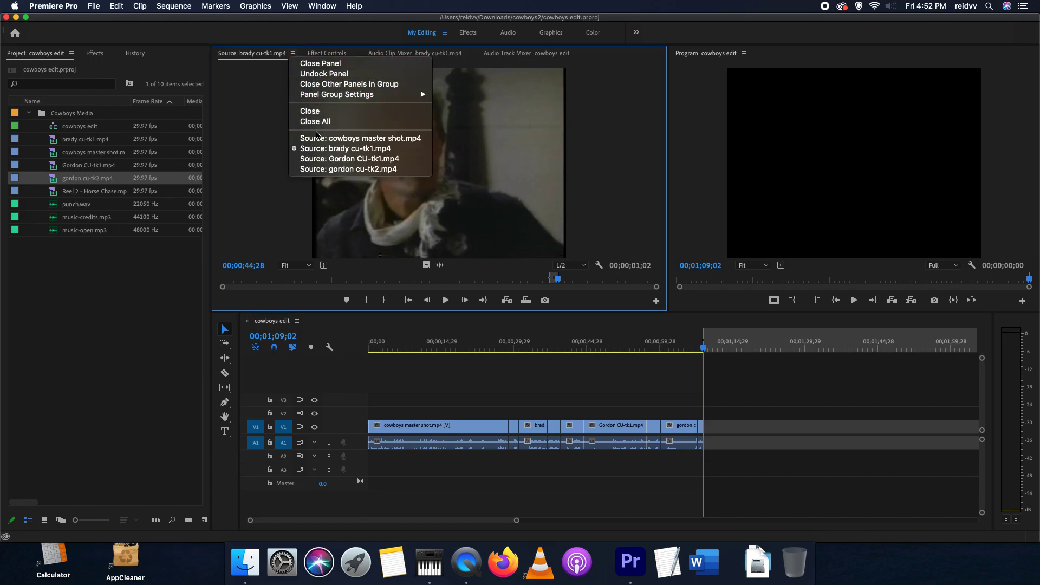
click(325, 169)
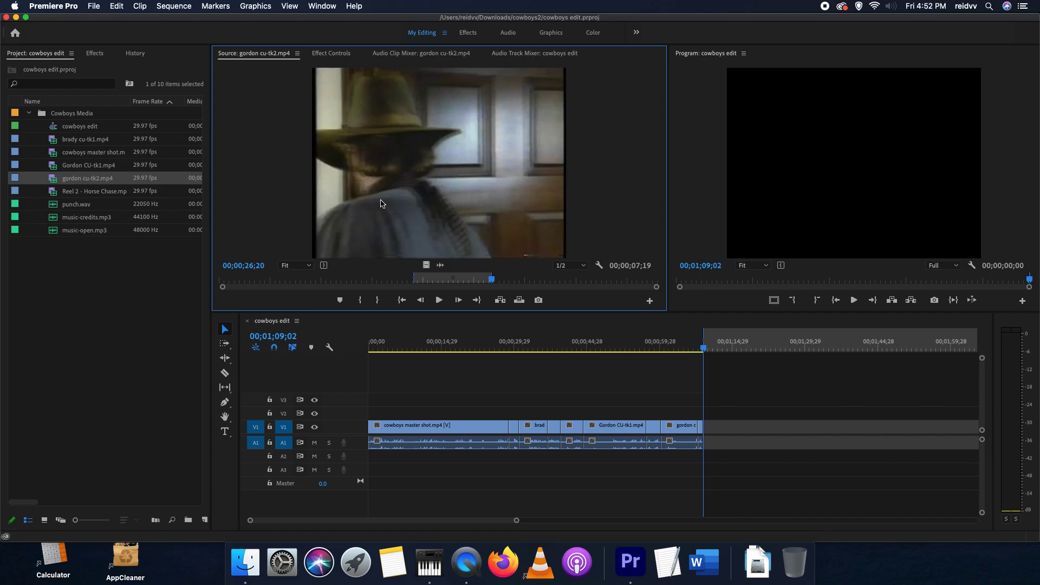
key(alt+x)
key(space)
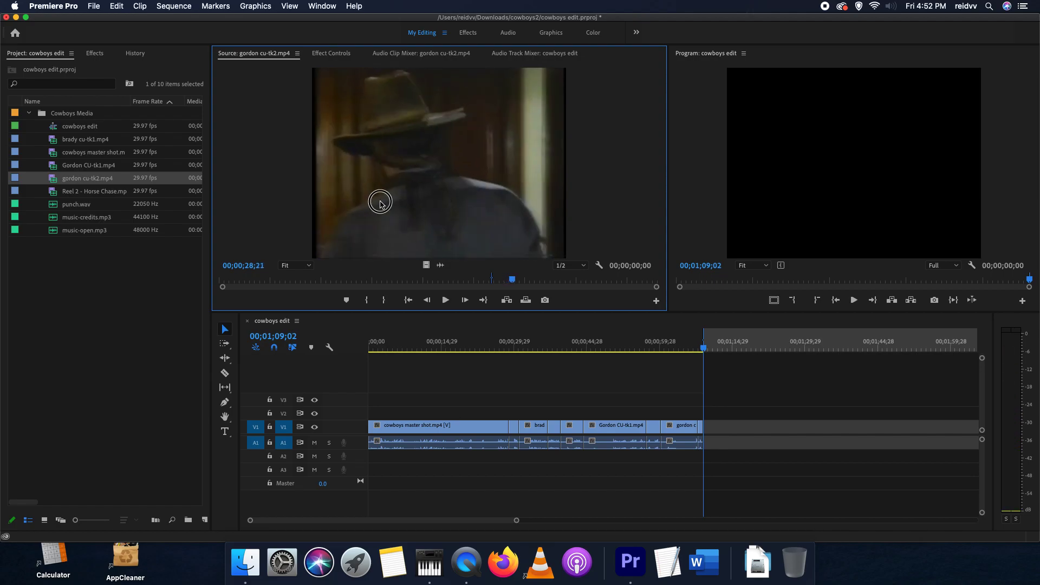
key(i)
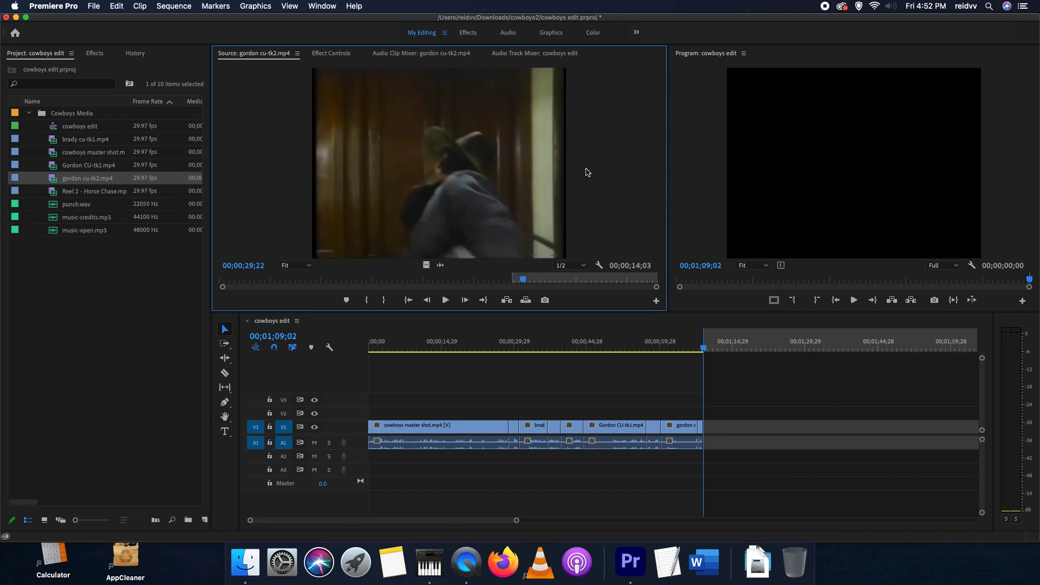
key(j)
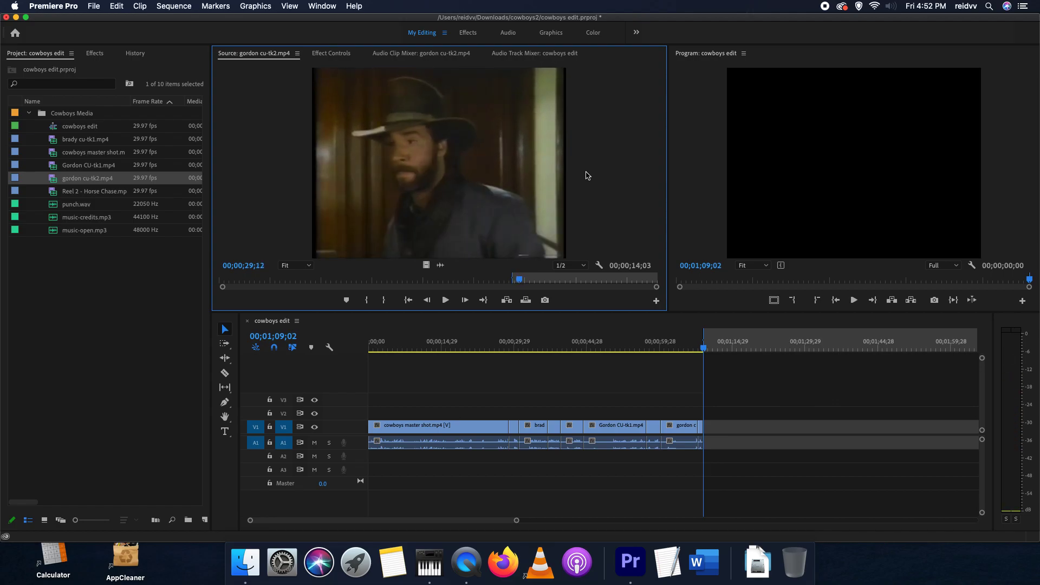
key(o)
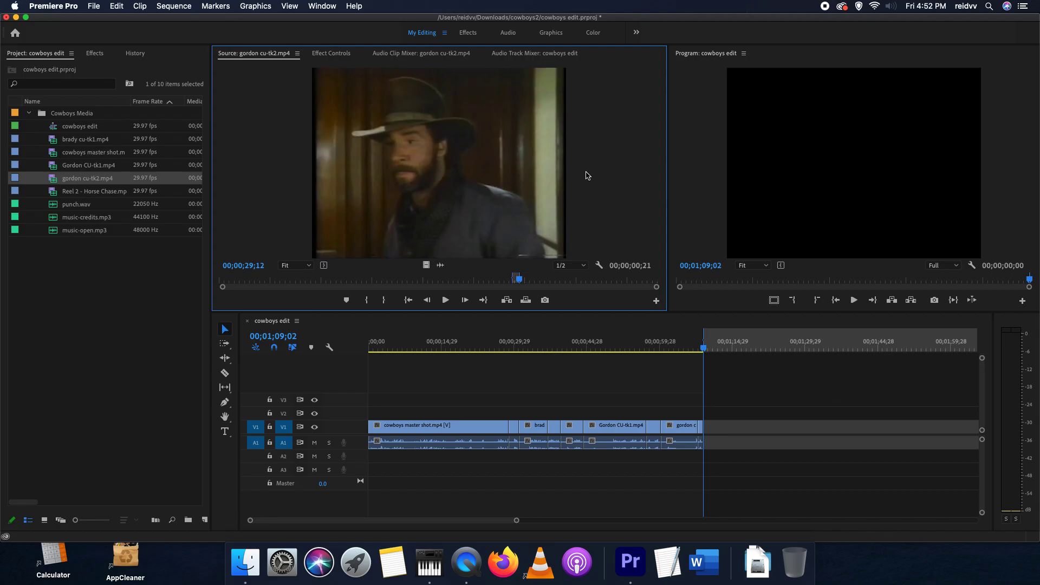
Step: Add the marked Gordon shot at the sequence In point, mark a new sequence In point at 00;01;09;24 and save the project
key(comma)
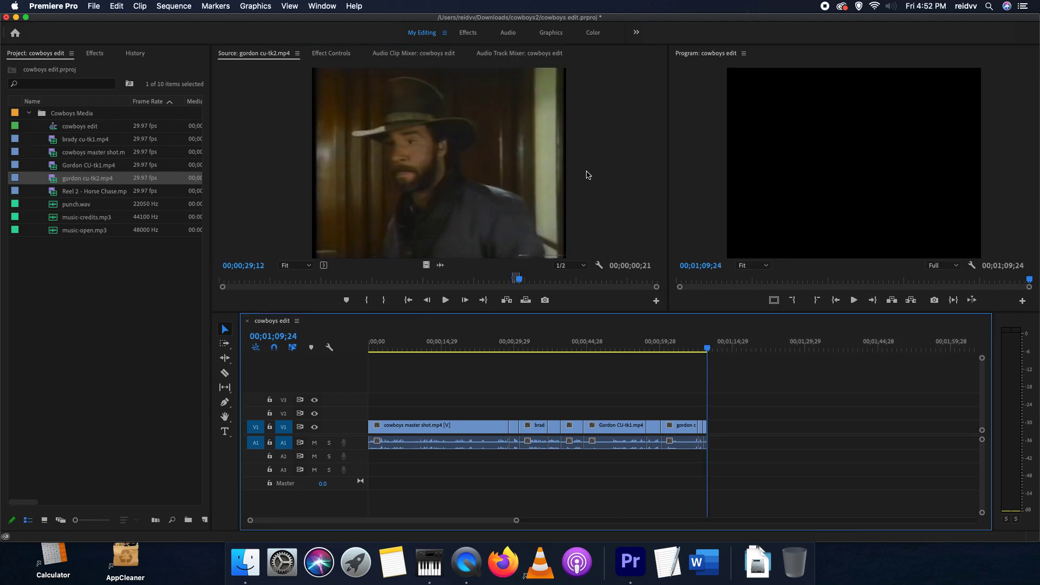
key(i)
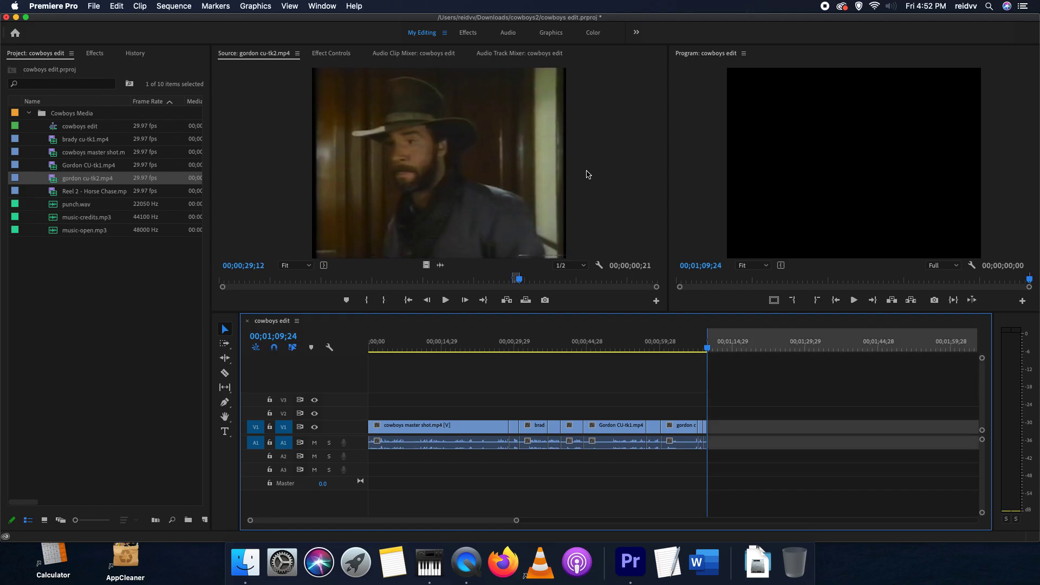
key(super+s)
Step: Switch the source to brady cu-tk1.mp4, play on and mark In at 00;00;45;25 and Out at 00;00;46;06
click(297, 54)
click(325, 149)
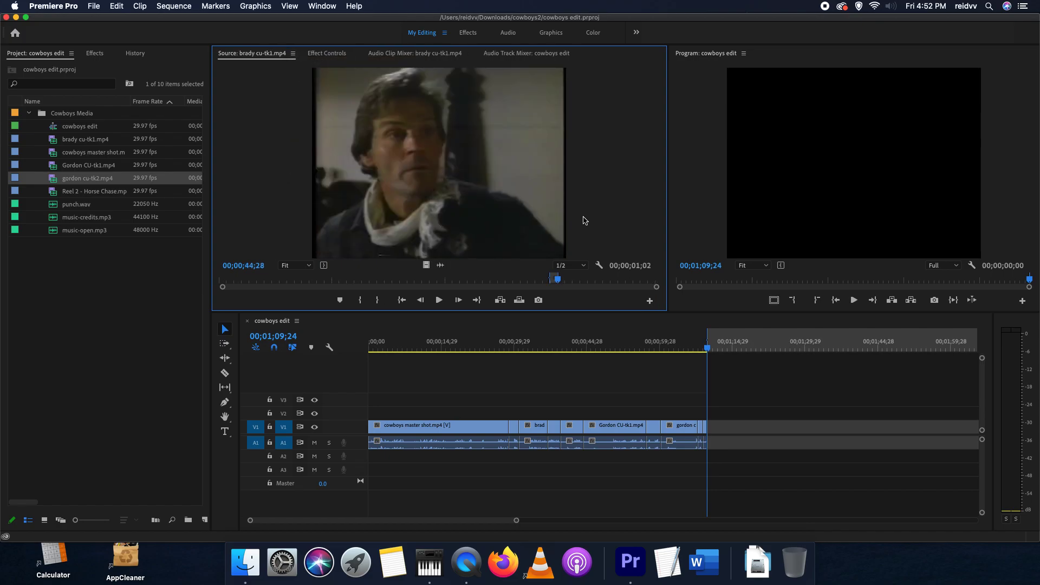
key(i)
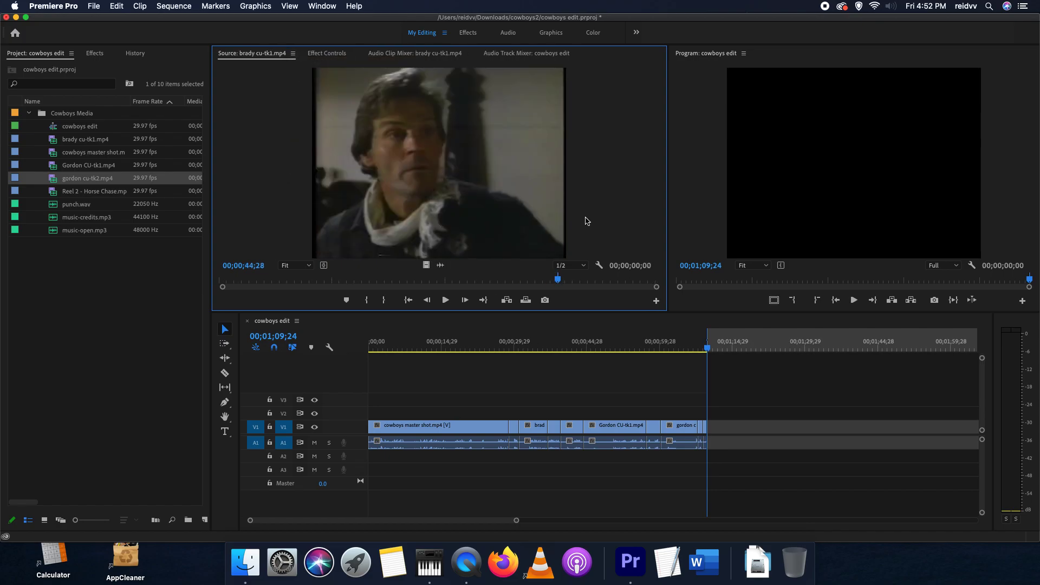
key(space)
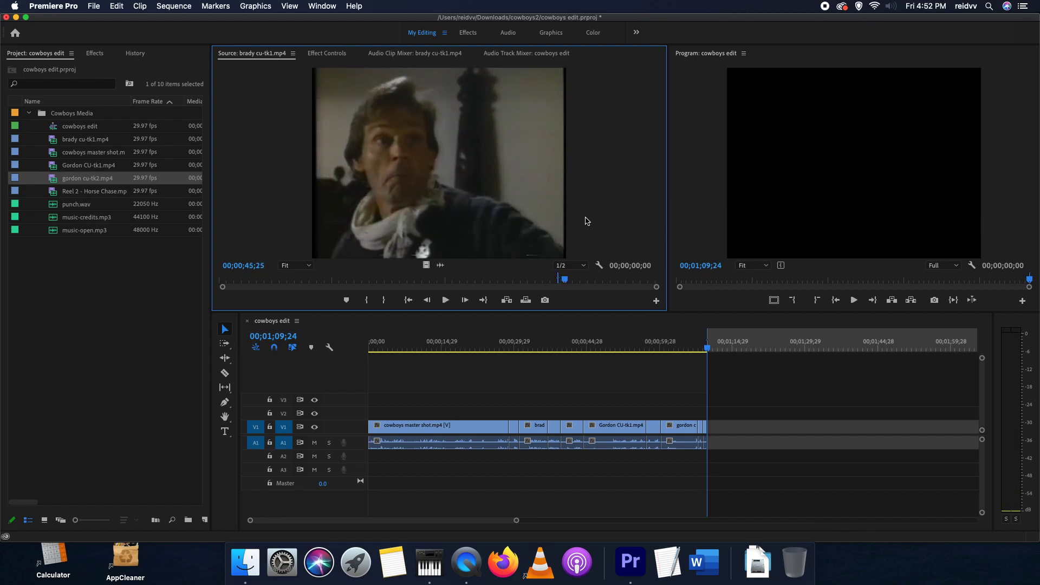
key(i)
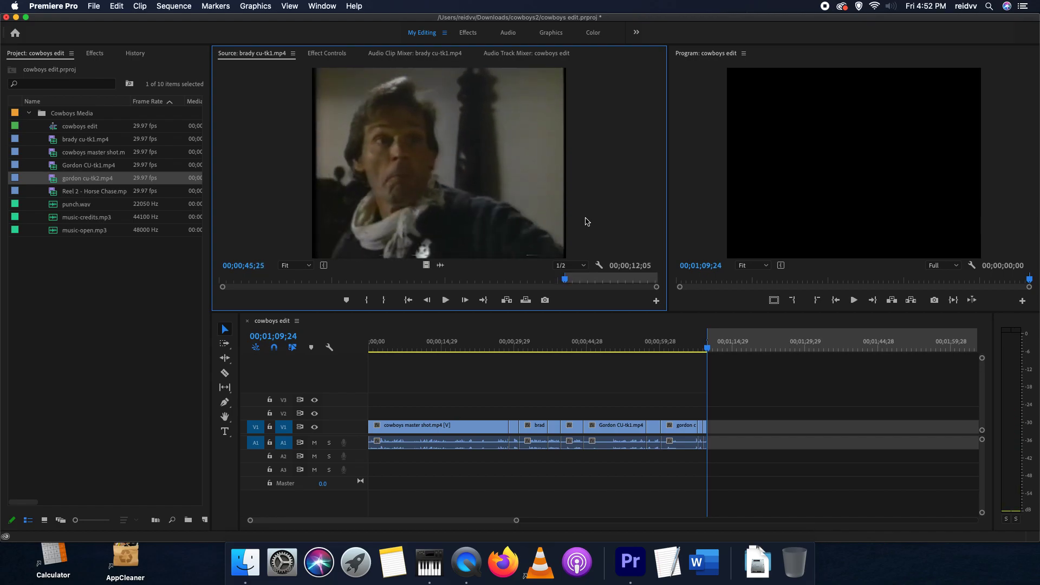
key(space)
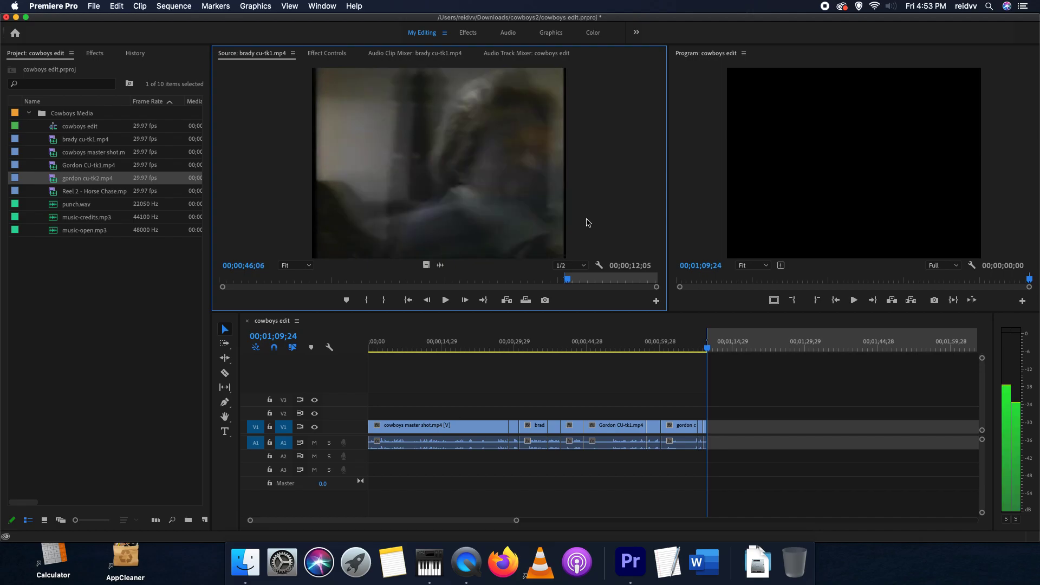
key(o)
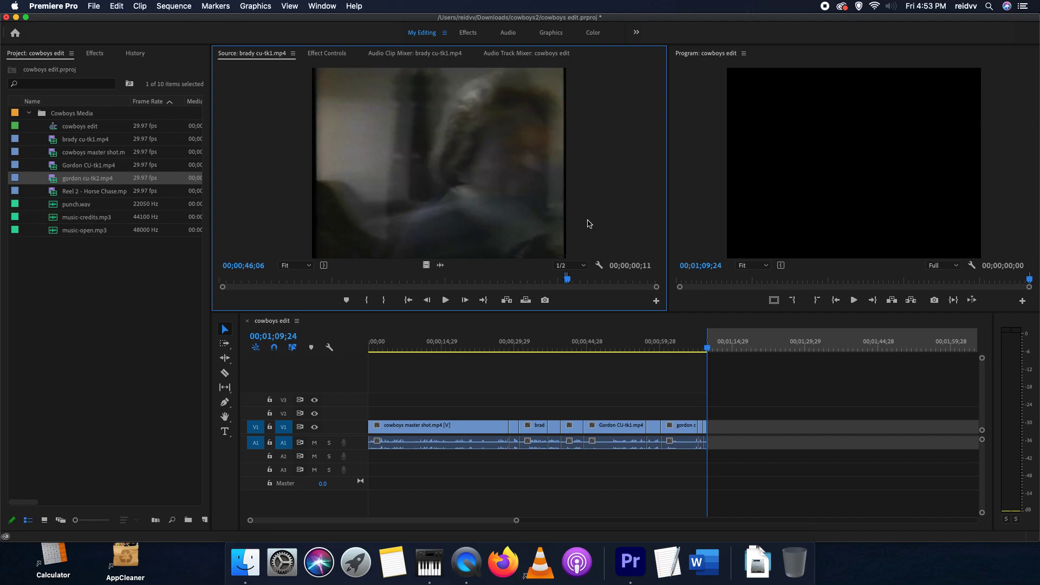
Step: Overwrite the marked Brady shot at the sequence In point, mark a new sequence In point at 00;01;10;06 and save the project
key(period)
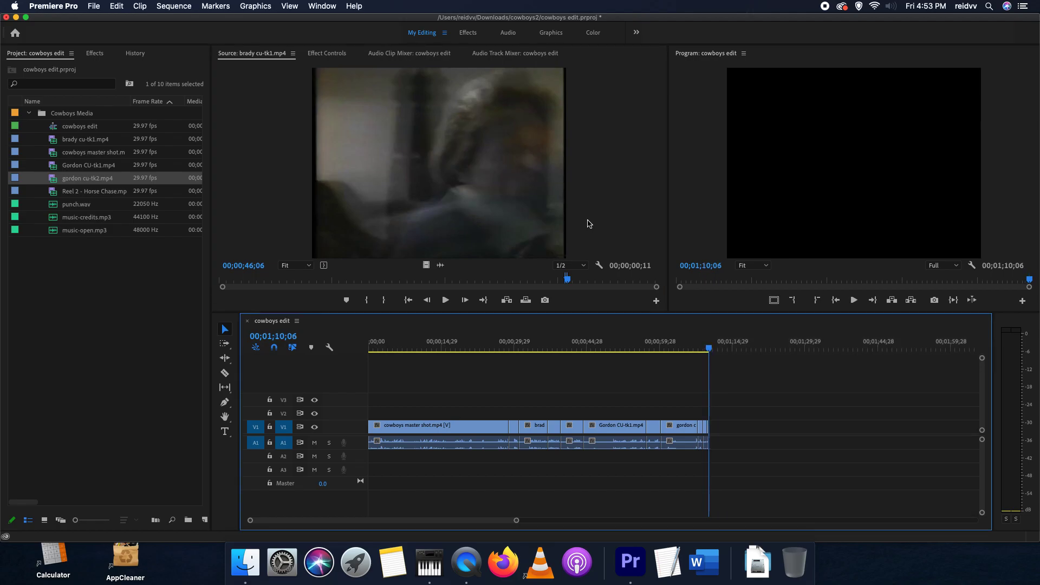
key(i)
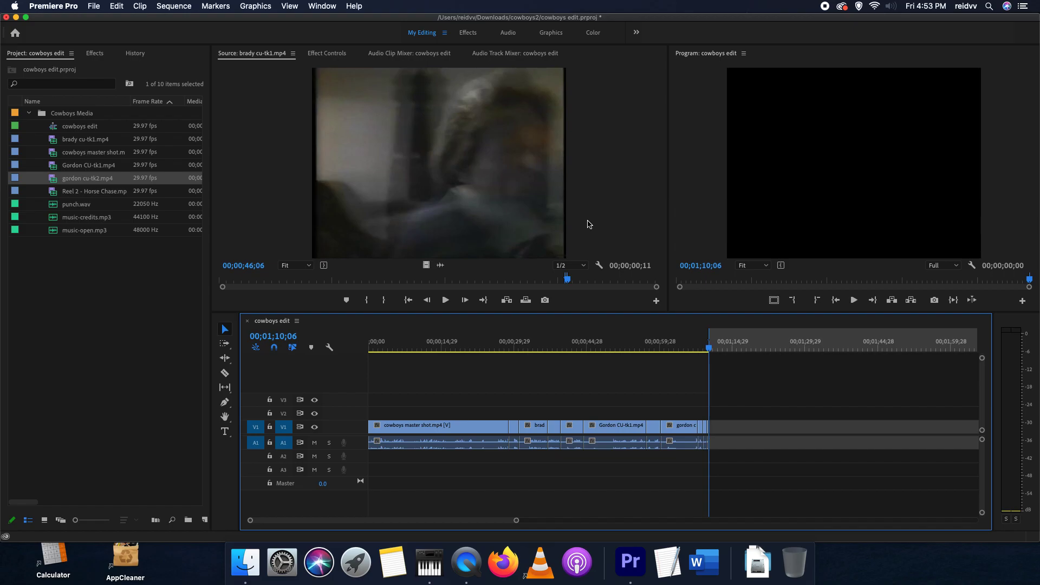
key(super+s)
Step: Switch the source to gordon cu-tk2.mp4, mark In at 00;00;29;12, and play on to mark Out at 00;00;34;14
click(293, 55)
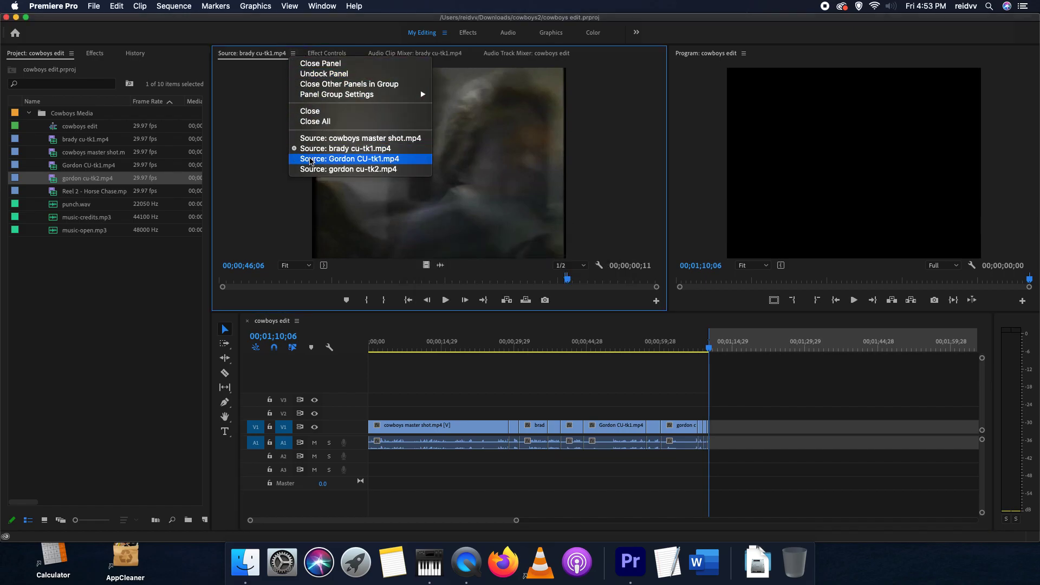
click(313, 168)
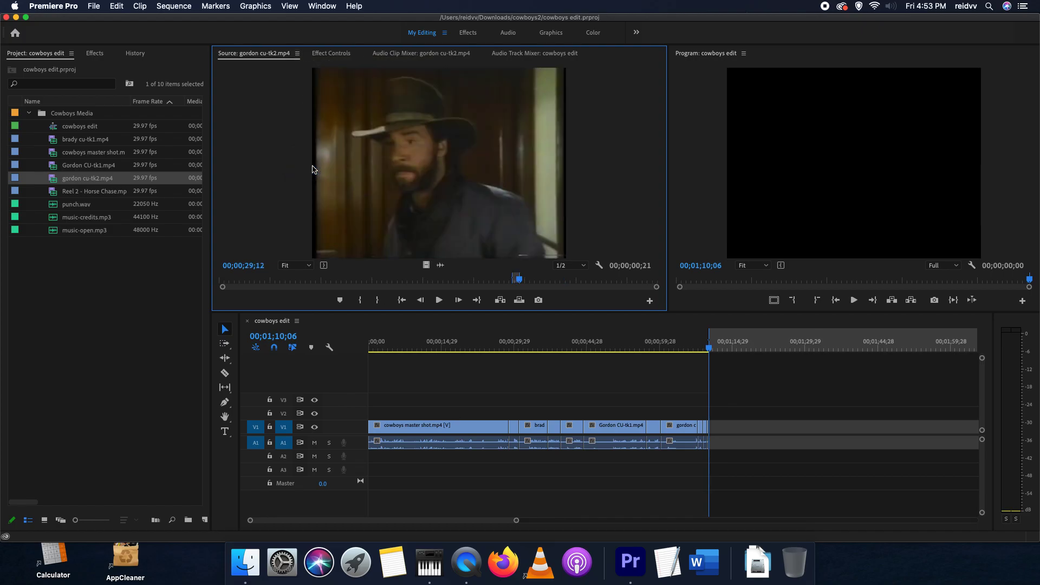
key(i)
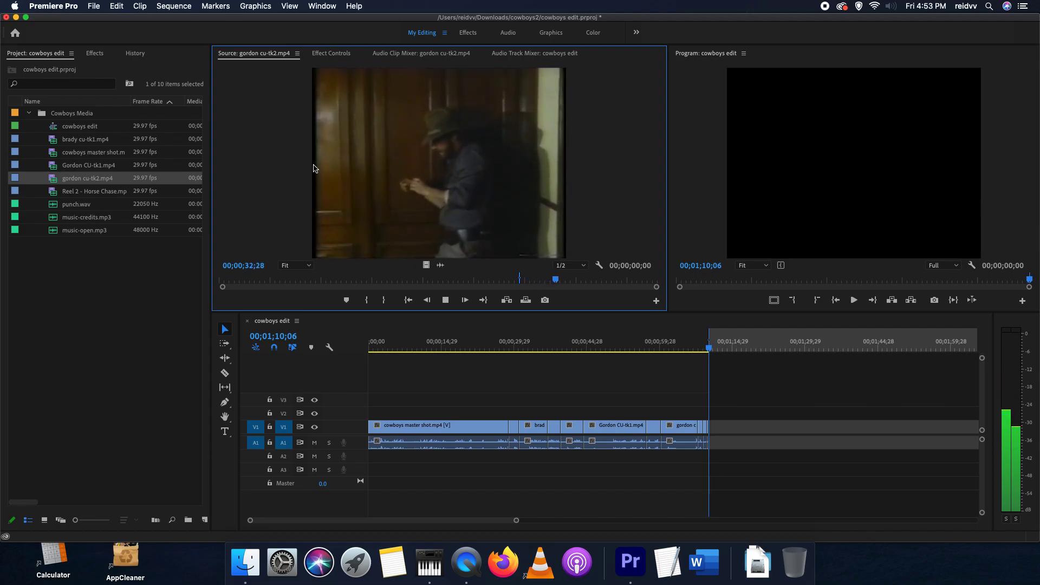
key(space)
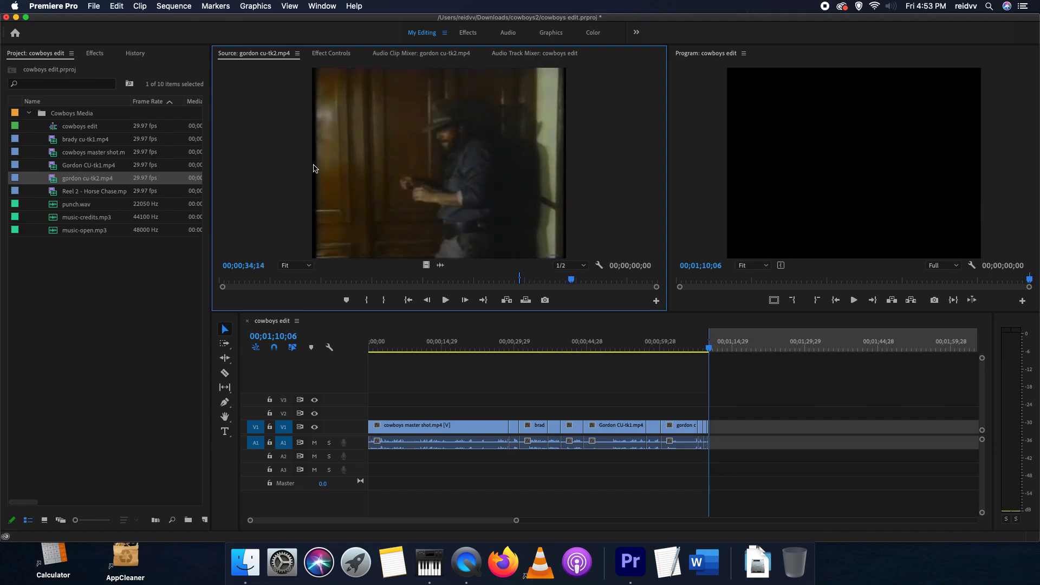
key(i)
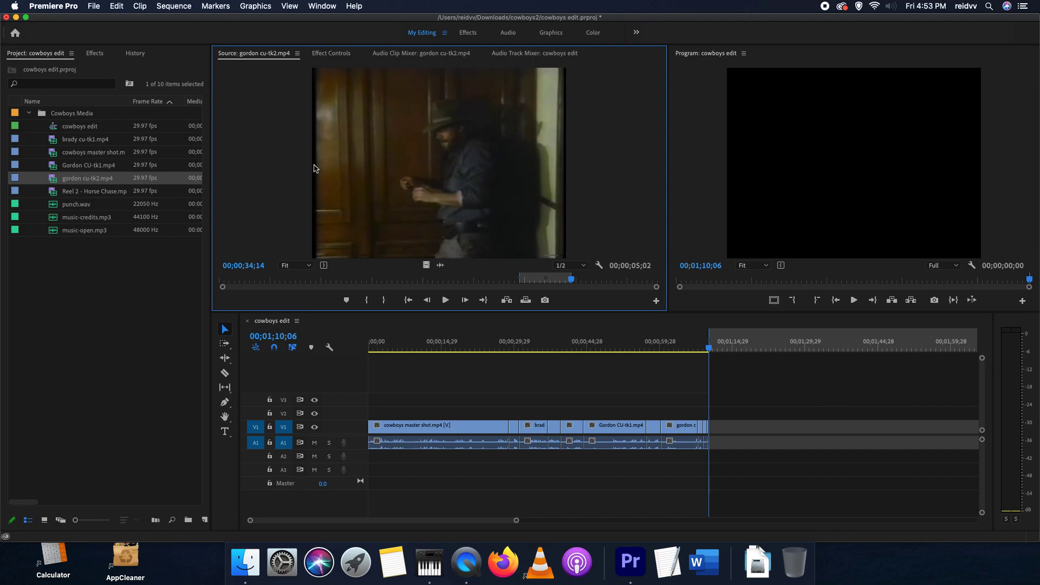
Step: Overwrite the marked Gordon shot at the sequence In point, mark a new sequence In point at 00;01;15;09 and save the project
key(period)
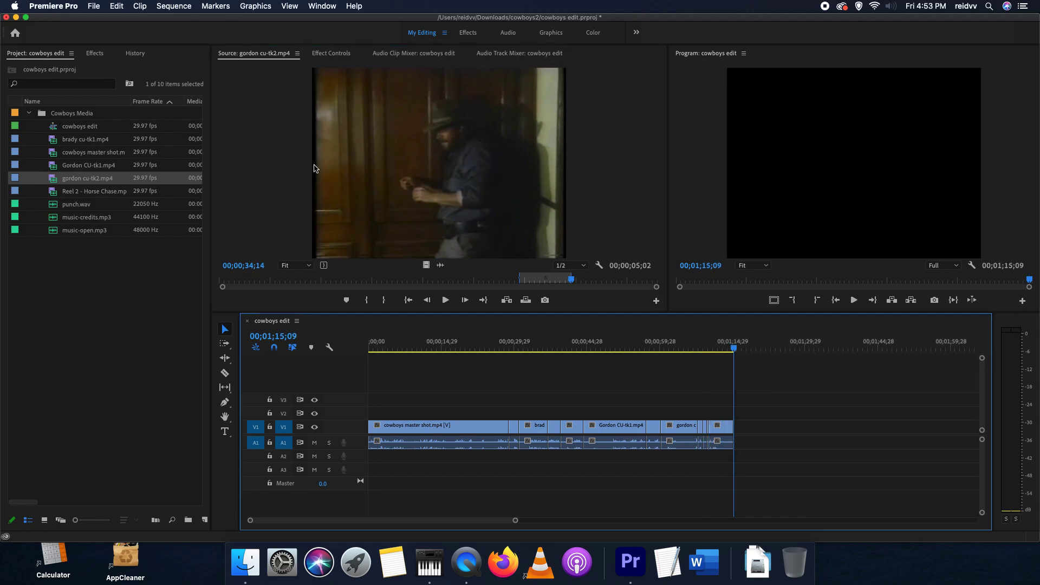
key(super+s)
key(i)
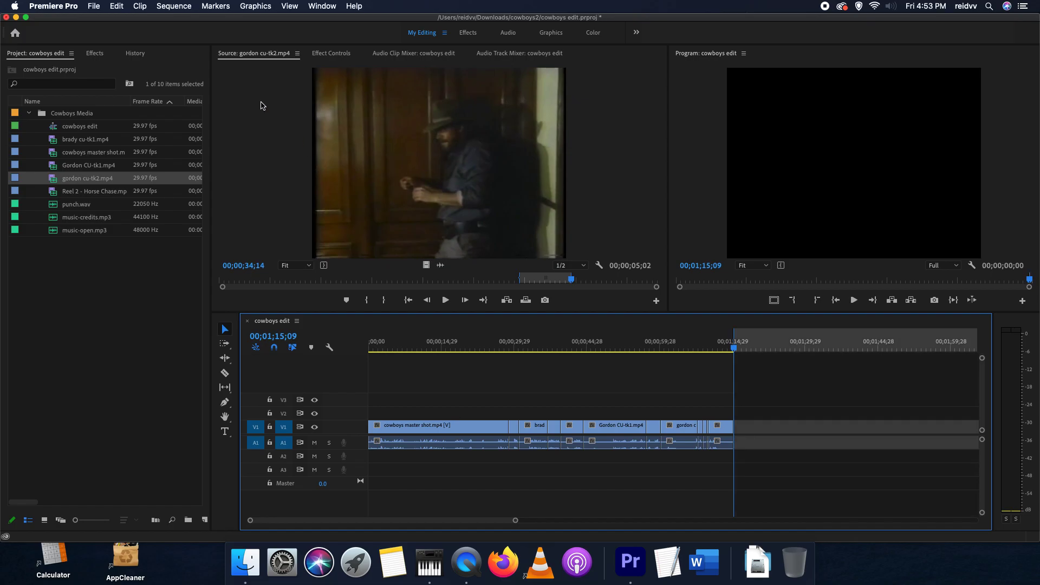
Step: Switch the source to brady cu-tk1.mp4, play on and mark a 00;00;04;15 long shot with its Out at 00;00;52;29
click(297, 53)
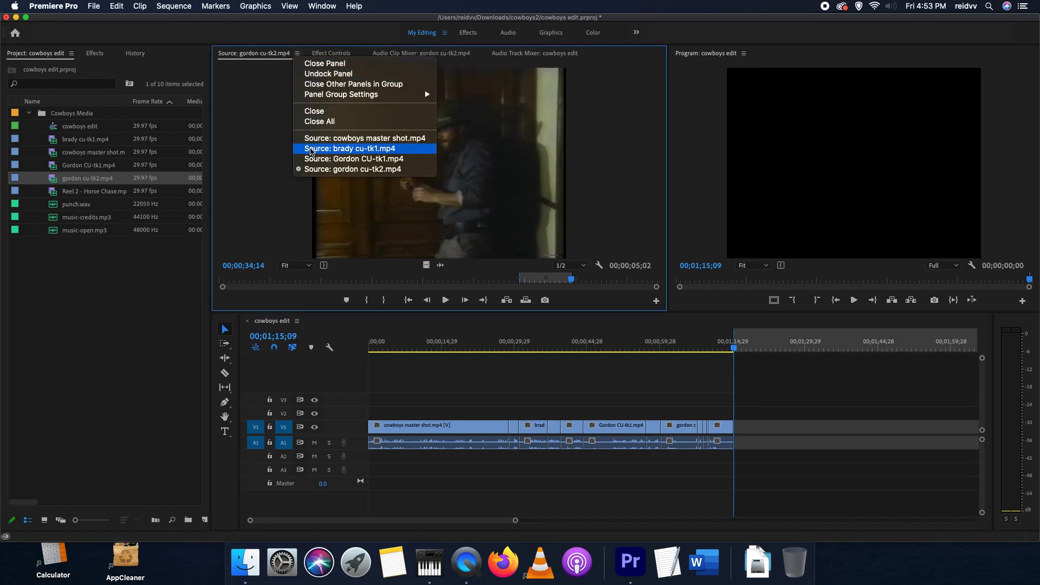
click(311, 150)
key(space)
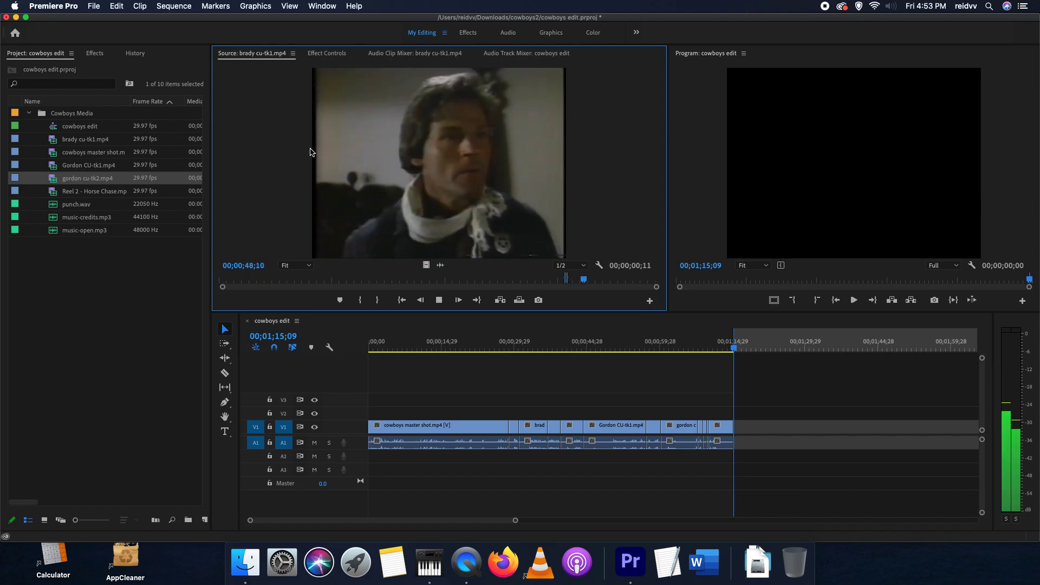
key(space)
key(space)
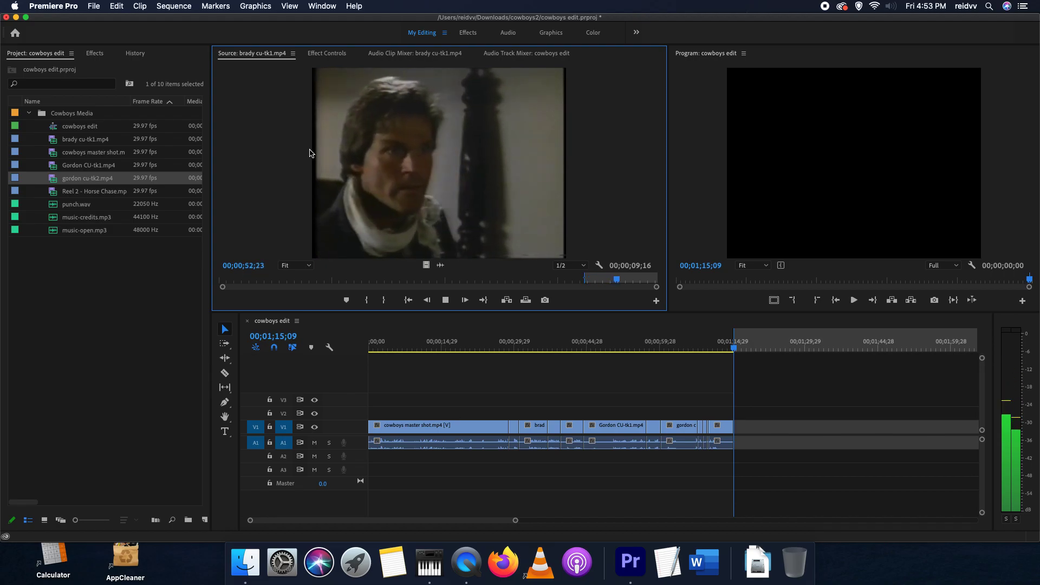
key(space)
Step: Overwrite the marked Brady shot at the sequence In point, mark a new sequence In point at 00;01;19;25 and save the project
key(period)
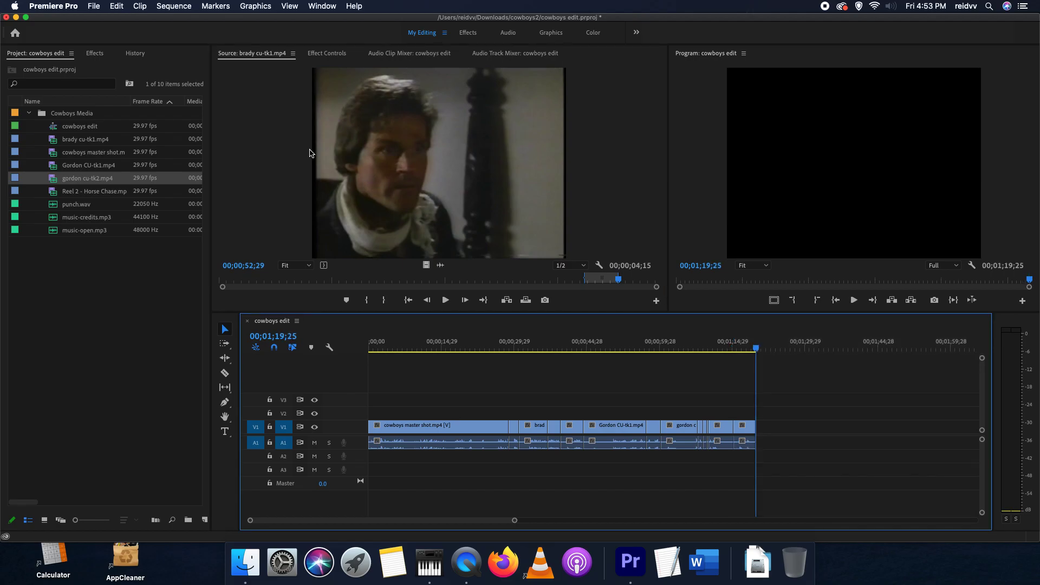
key(i)
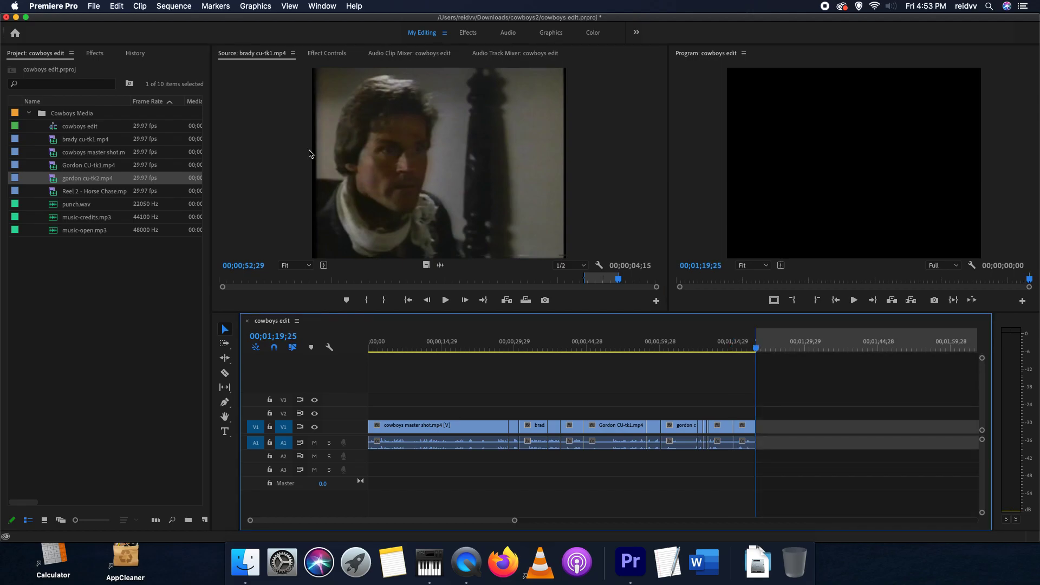
key(cmd+s)
Step: Switch the source back to gordon cu-tk2.mp4 and play on to mark In at 00;00;37;14
click(293, 54)
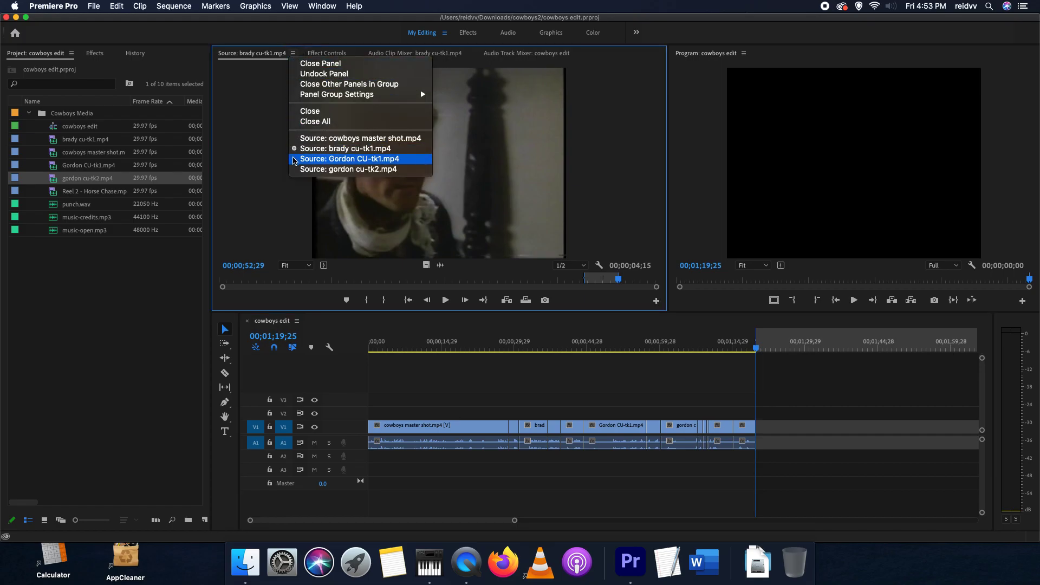
click(297, 169)
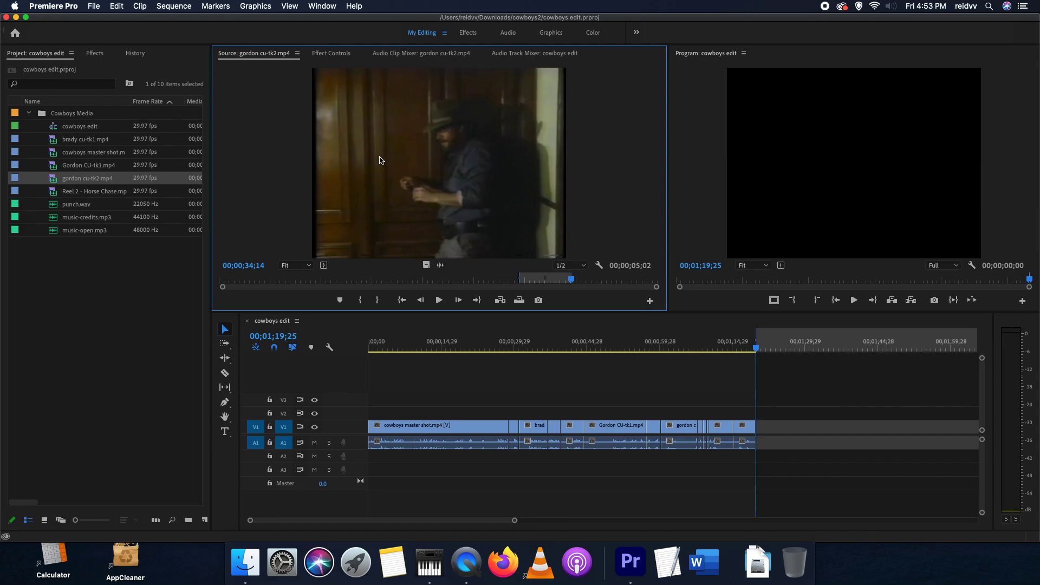
key(space)
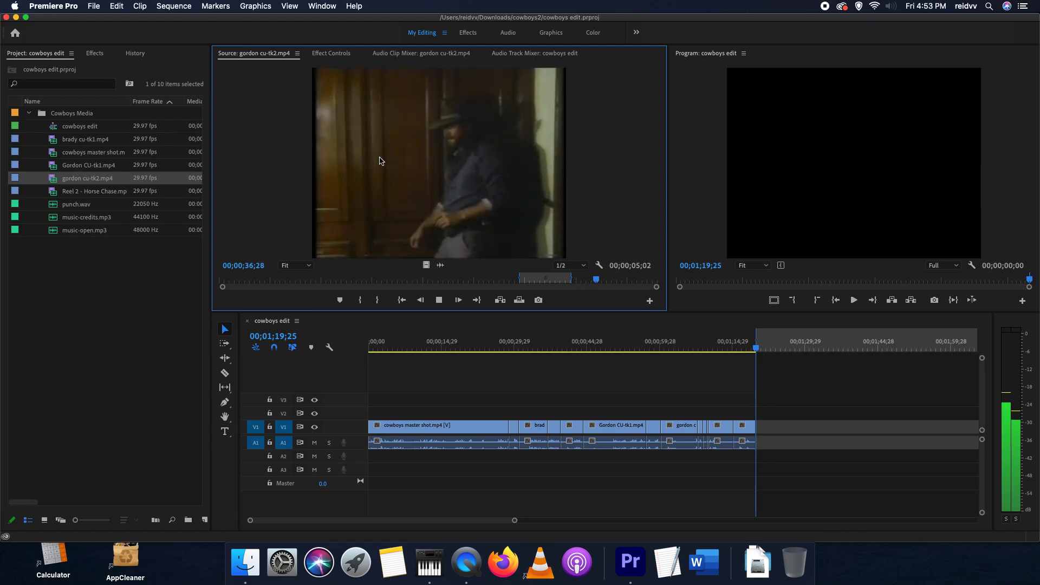
key(space)
key(i)
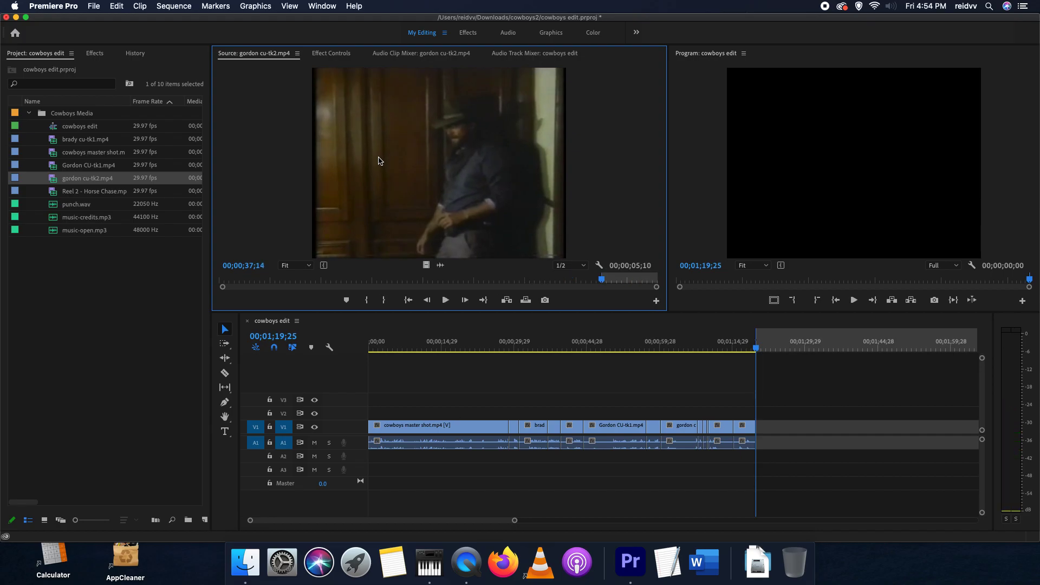
Step: Mark Out at 00;00;41;29 once Gordon has left the frame, overwrite the shot at the sequence In point and save the project
key(space)
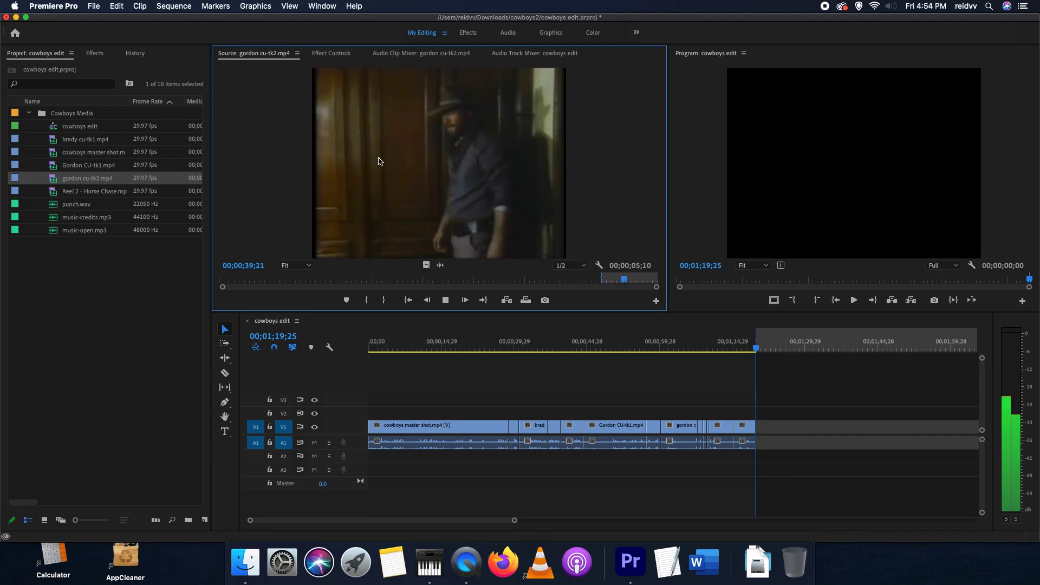
key(space)
key(Left)
key(Left)
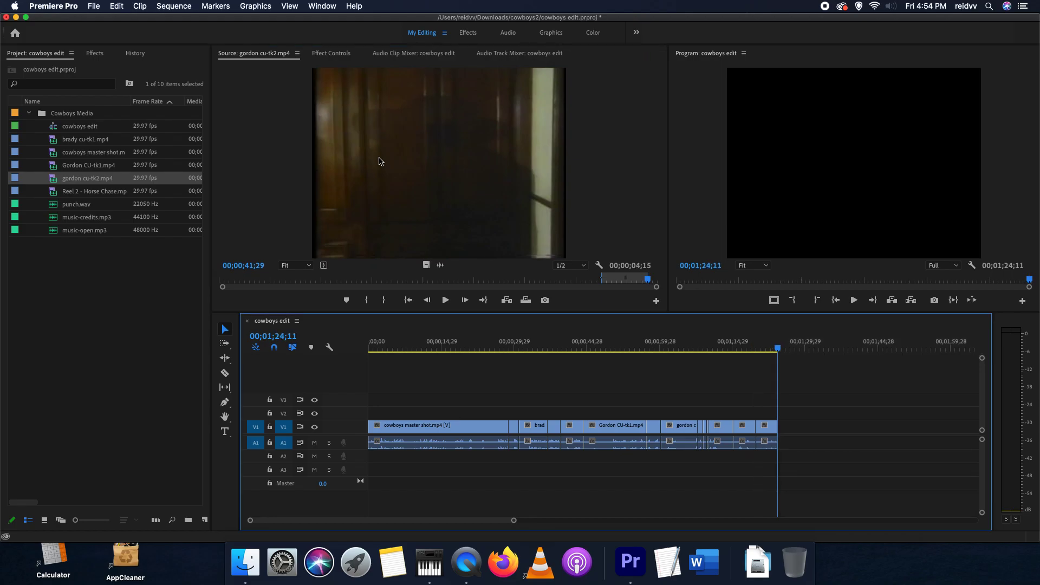
key(super+s)
Step: Play the "cowboys edit" sequence from its start to its end to review the cut, and save the project
drag(458, 346, 365, 351)
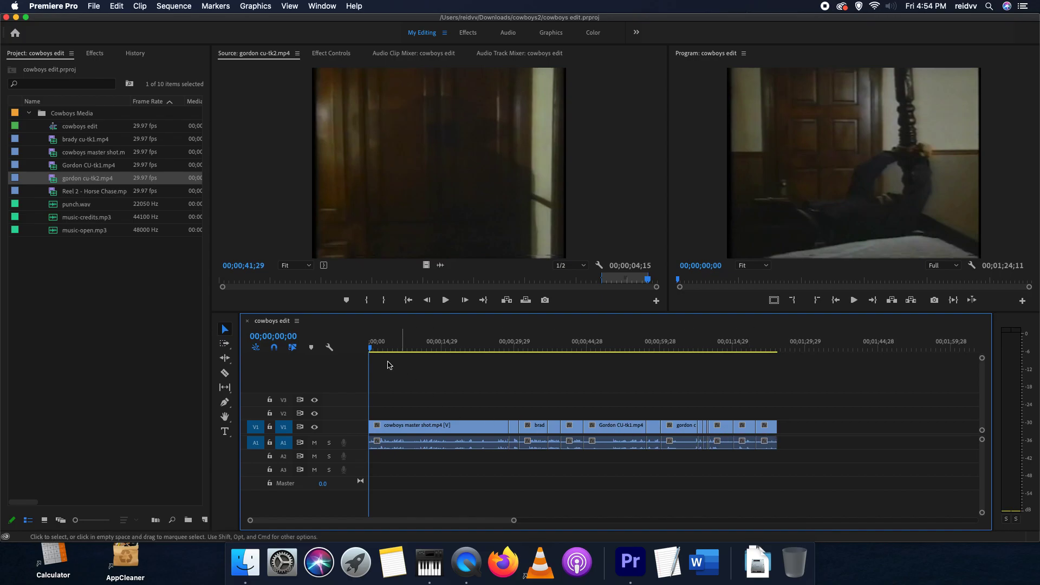
key(space)
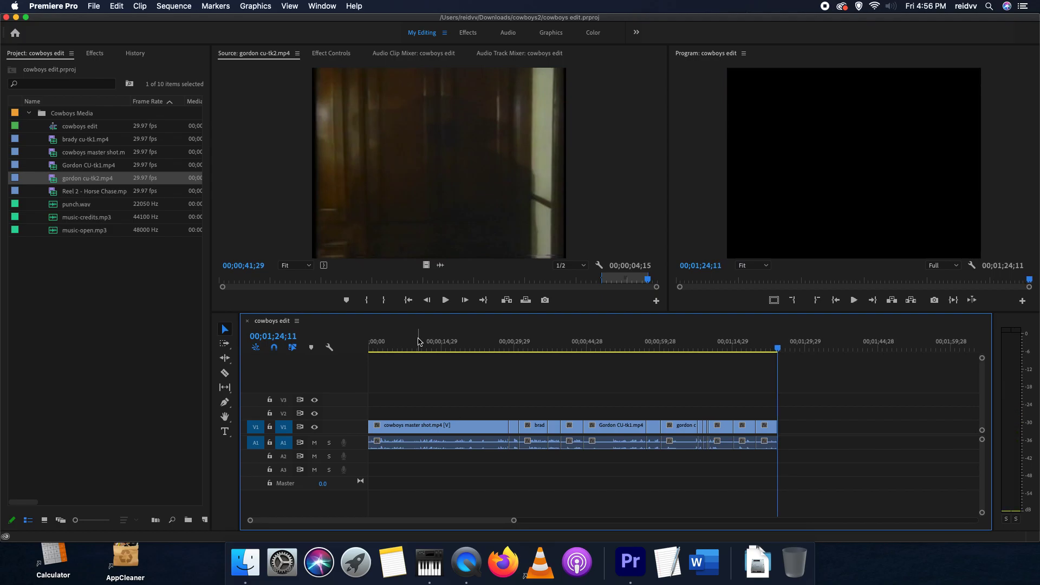
key(cmd+s)
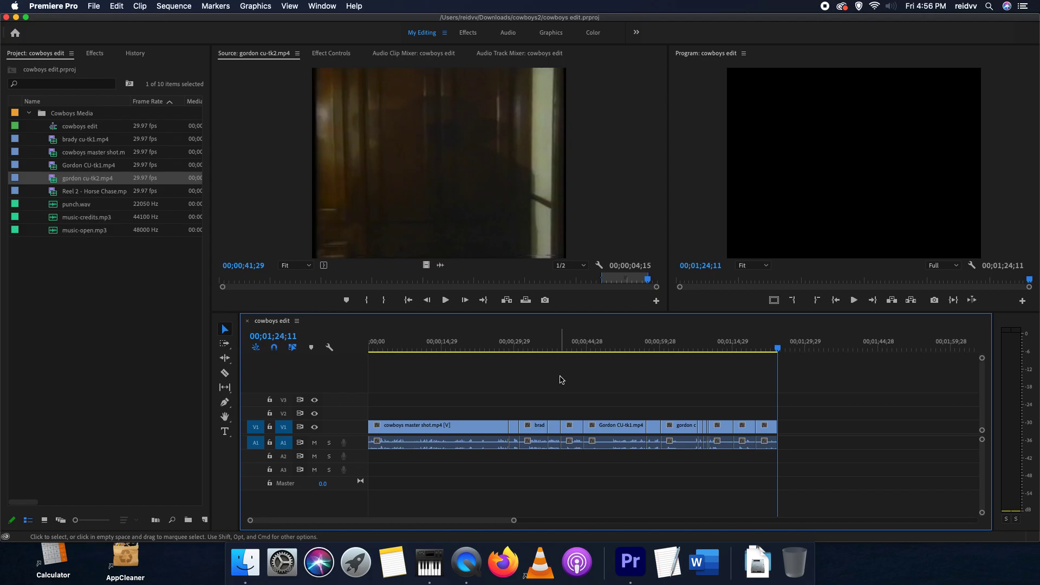
Step: Select all clips in the sequence, switch to the Audio workspace and show the Essential Sound editing options
key(super+a)
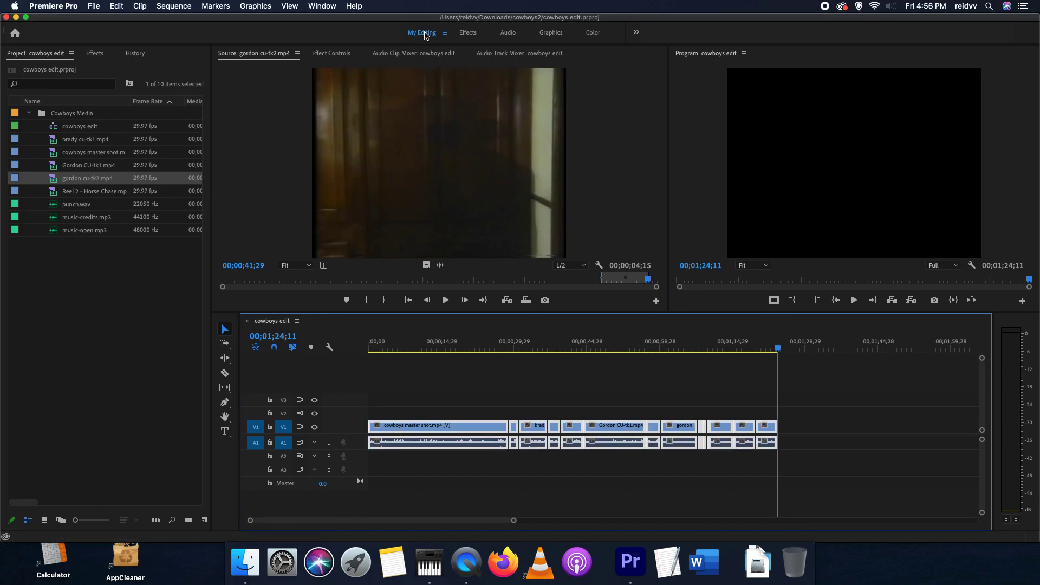
click(509, 33)
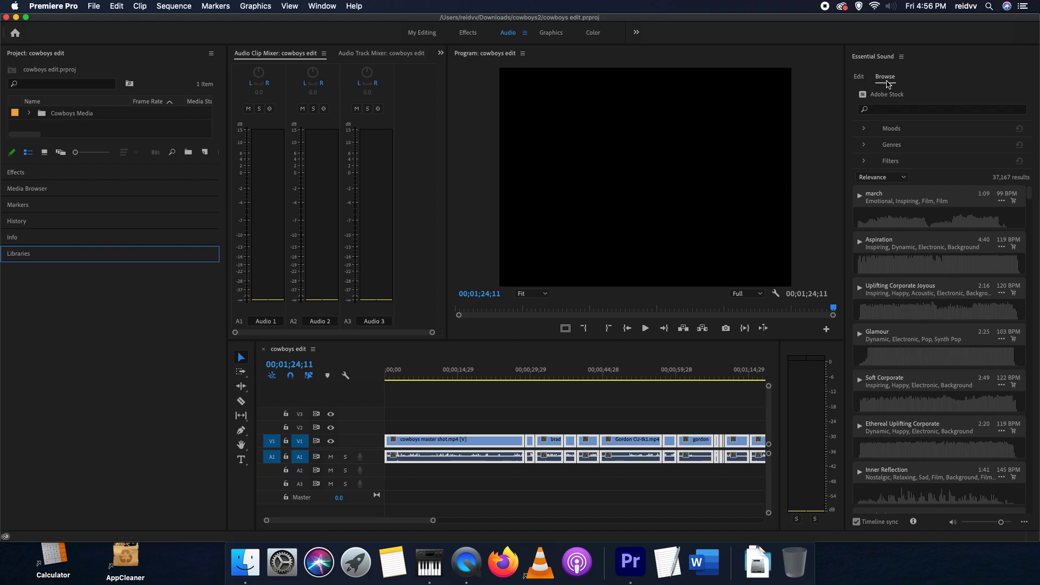
click(861, 77)
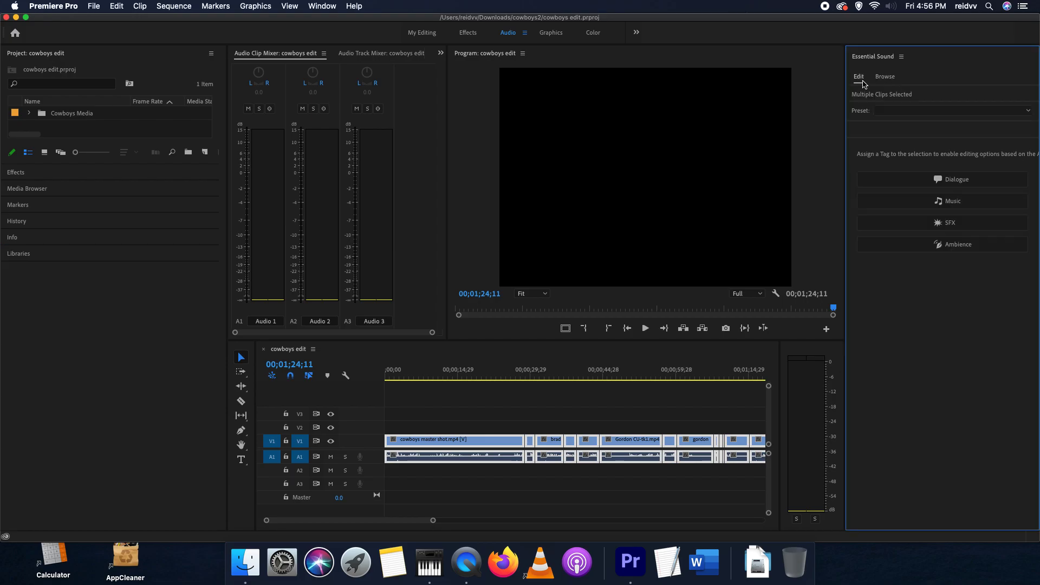
Step: Tag the selected clips as Dialogue in Essential Sound and apply the Clean Up Noisy Dialogue preset
click(895, 112)
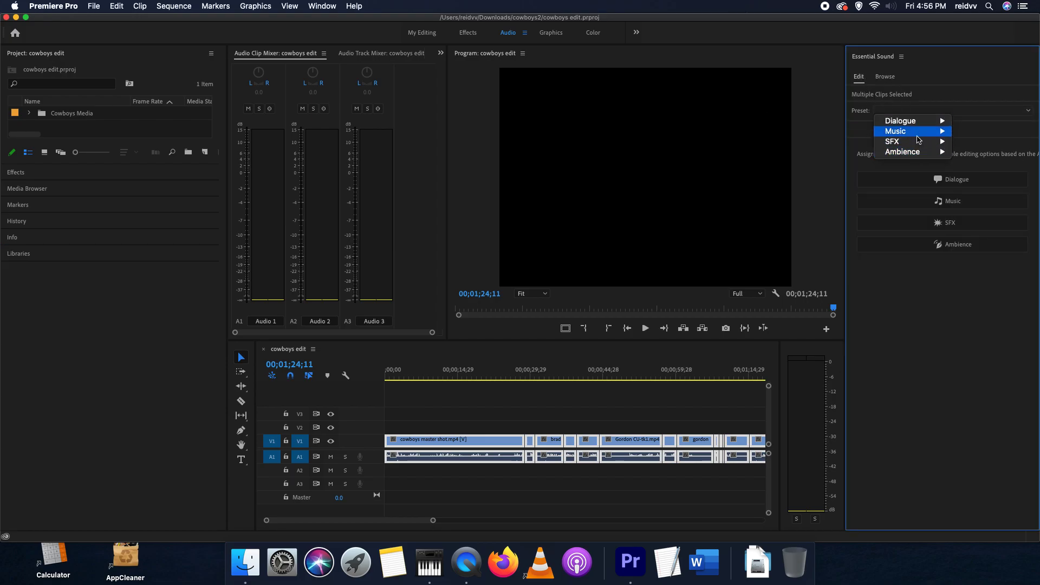
click(925, 184)
click(924, 184)
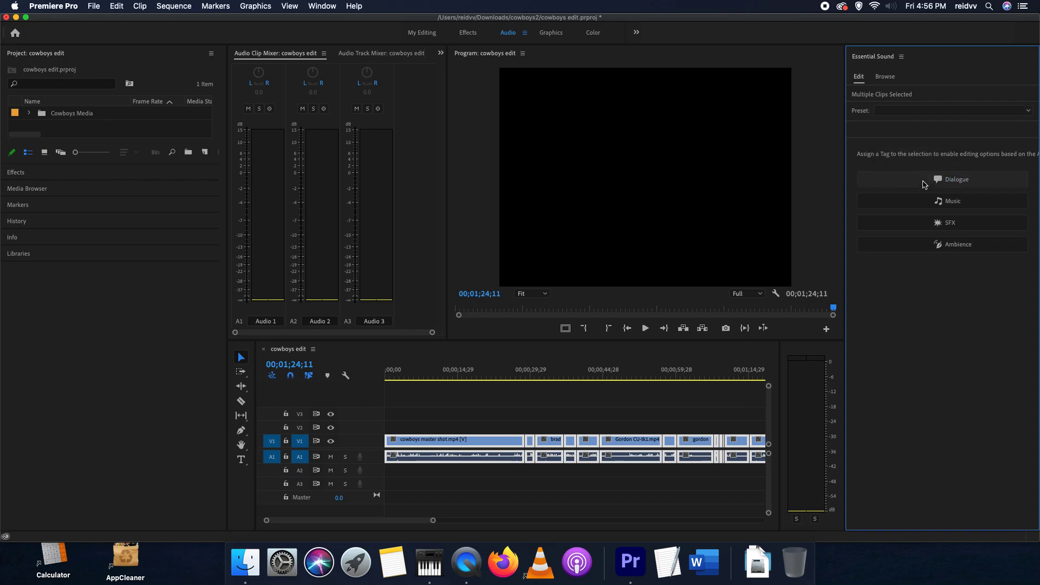
click(912, 130)
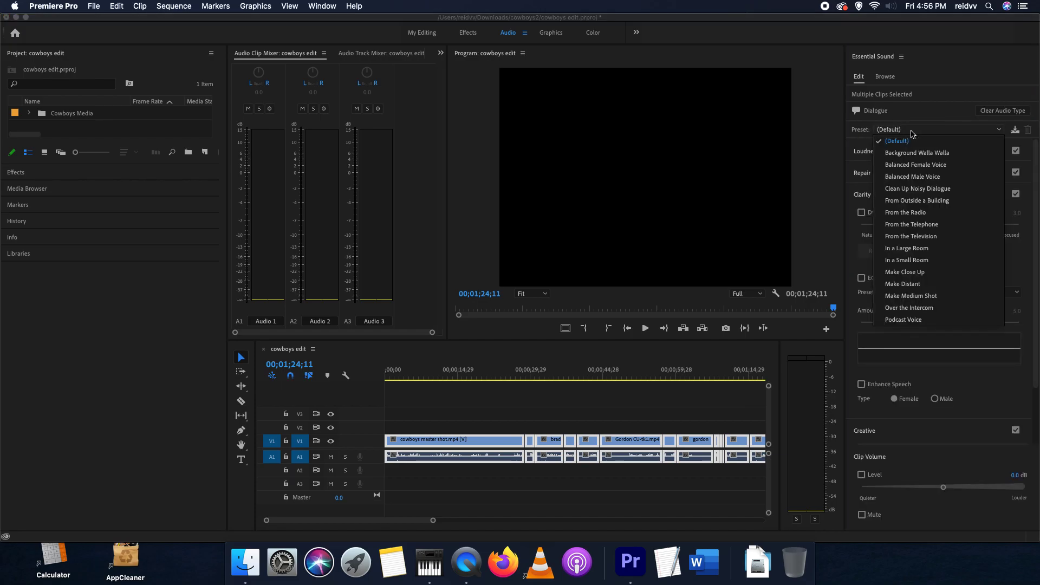
click(914, 189)
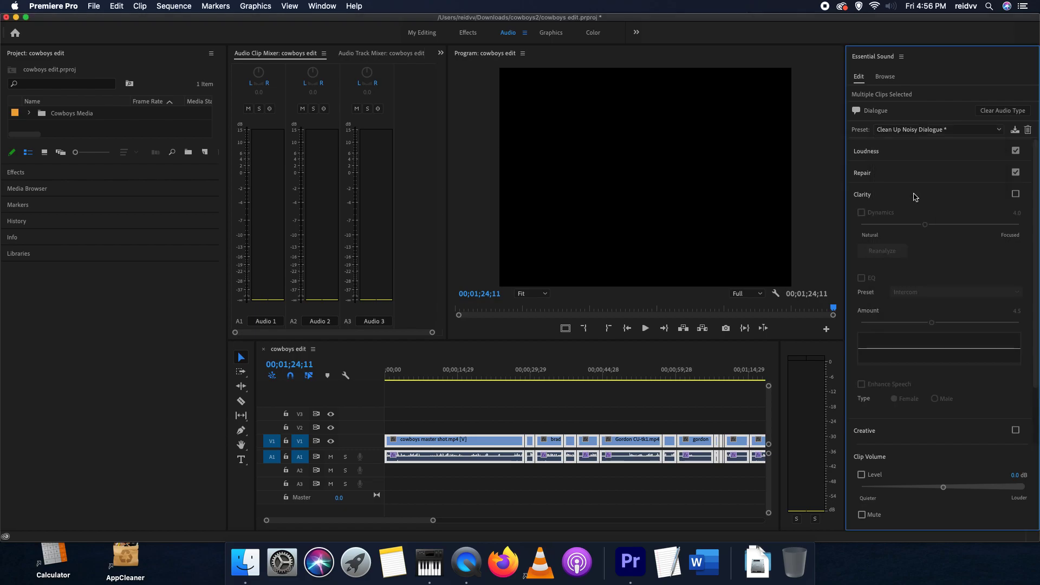
Step: Play the sequence from 00;00;10;07 and from 00;00;34;00 to check the cleaned dialogue, and save the project
click(437, 374)
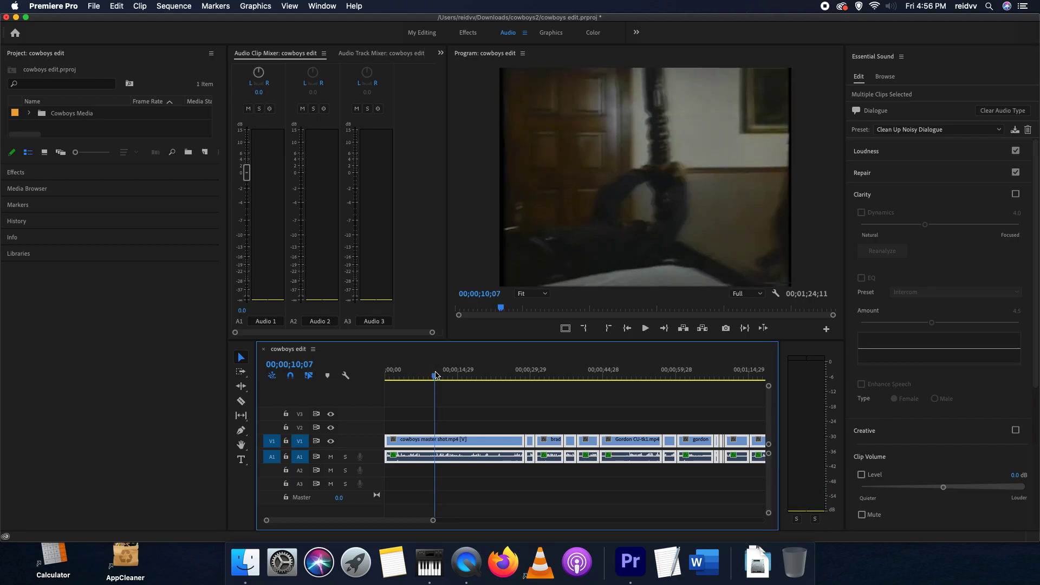
key(space)
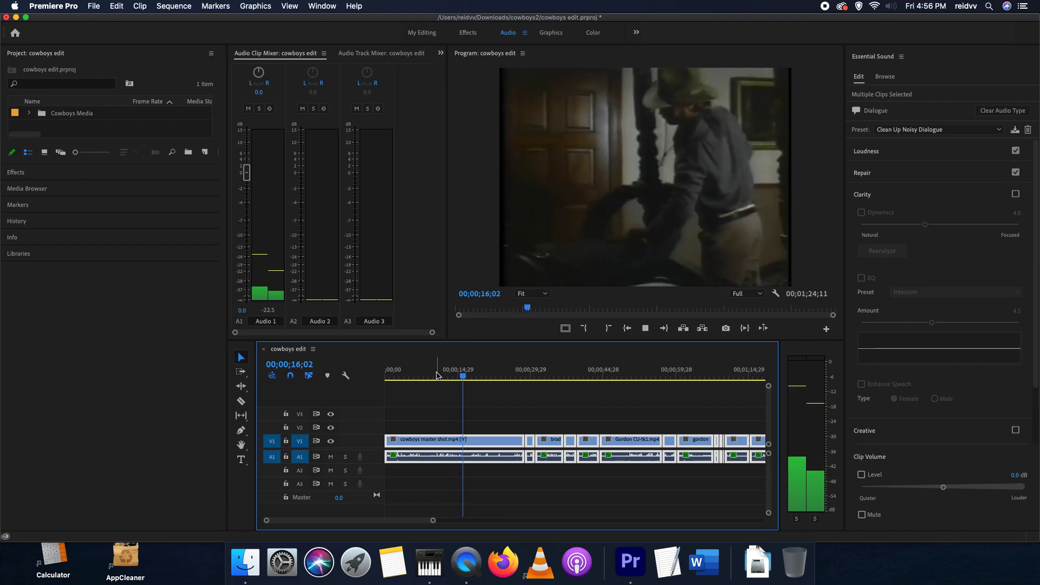
key(space)
click(553, 373)
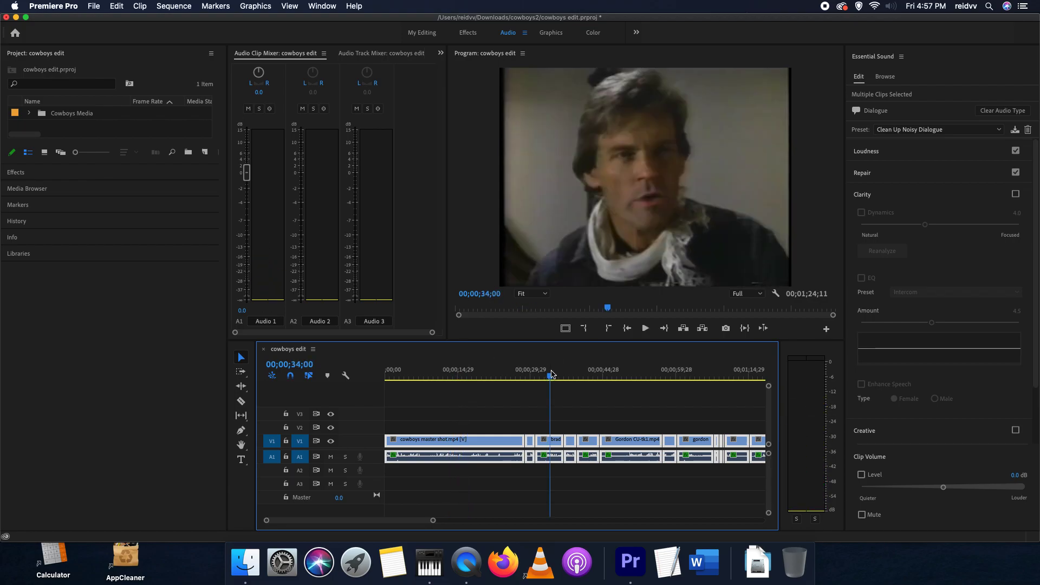
key(space)
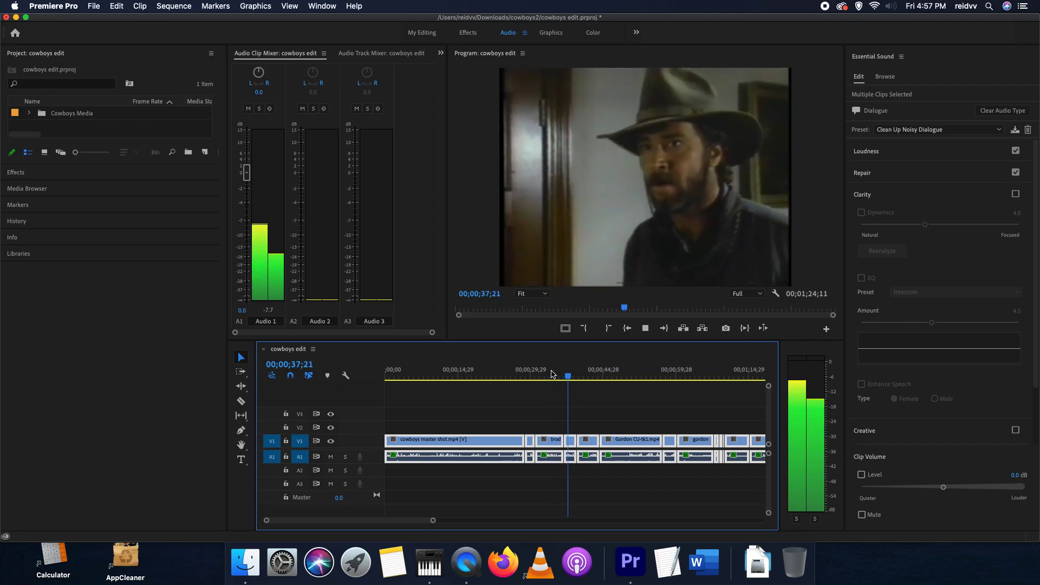
key(space)
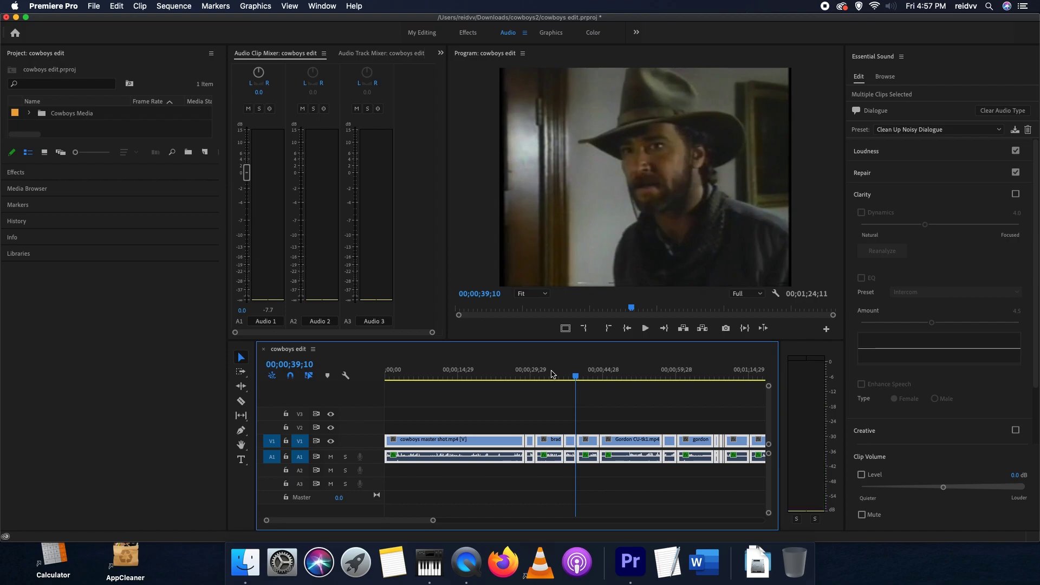
key(super+s)
Step: Switch to the Color workspace and apply automatic Basic Correction to the opening cowboys master shot clip
click(593, 32)
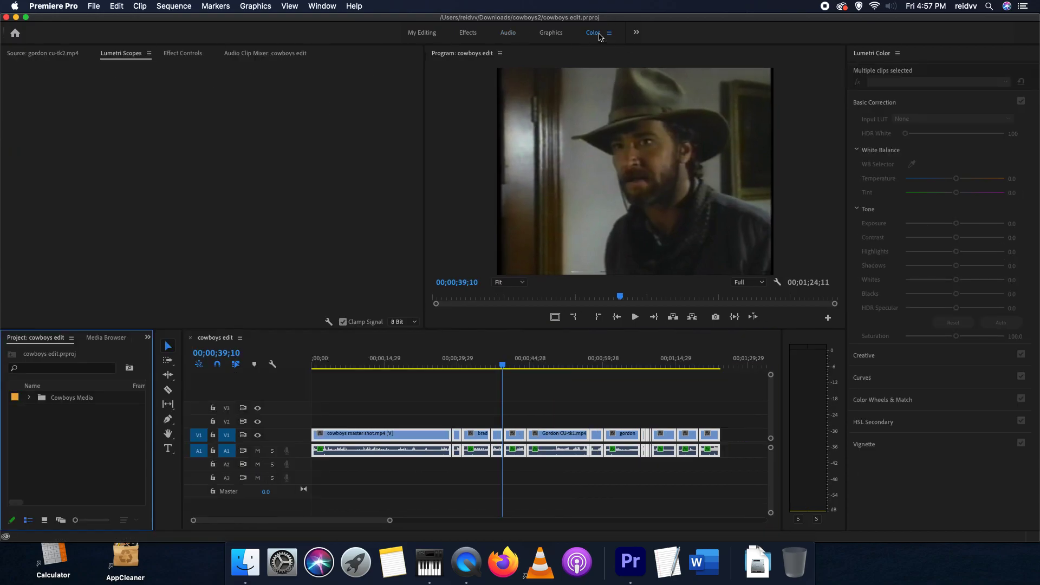
click(893, 108)
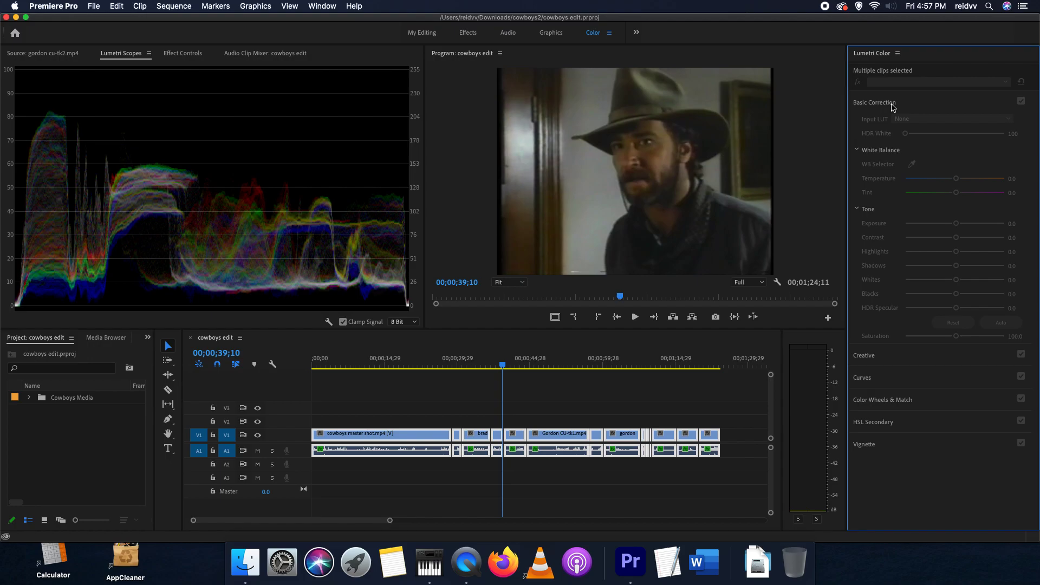
click(593, 407)
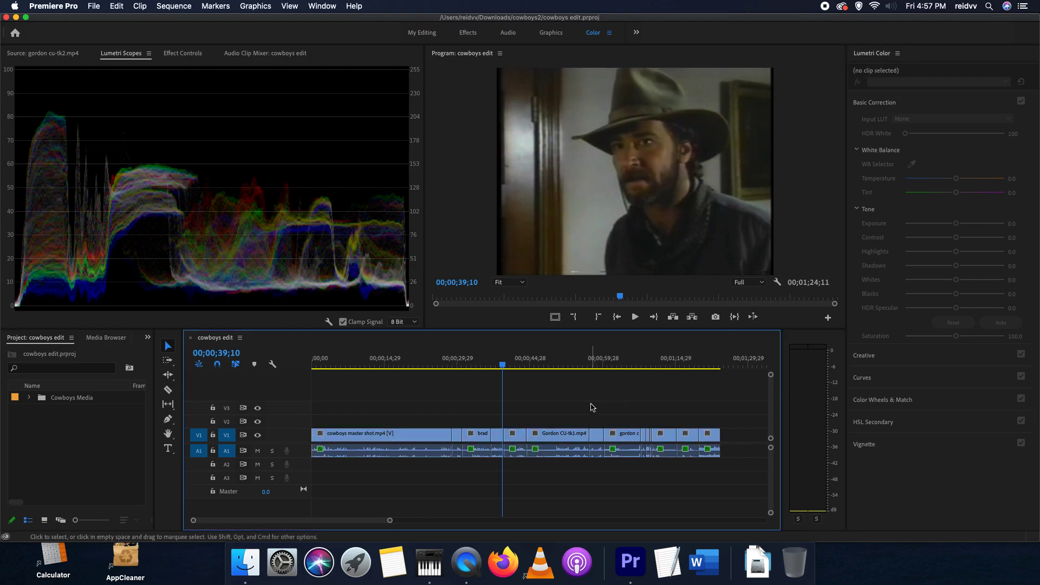
click(384, 363)
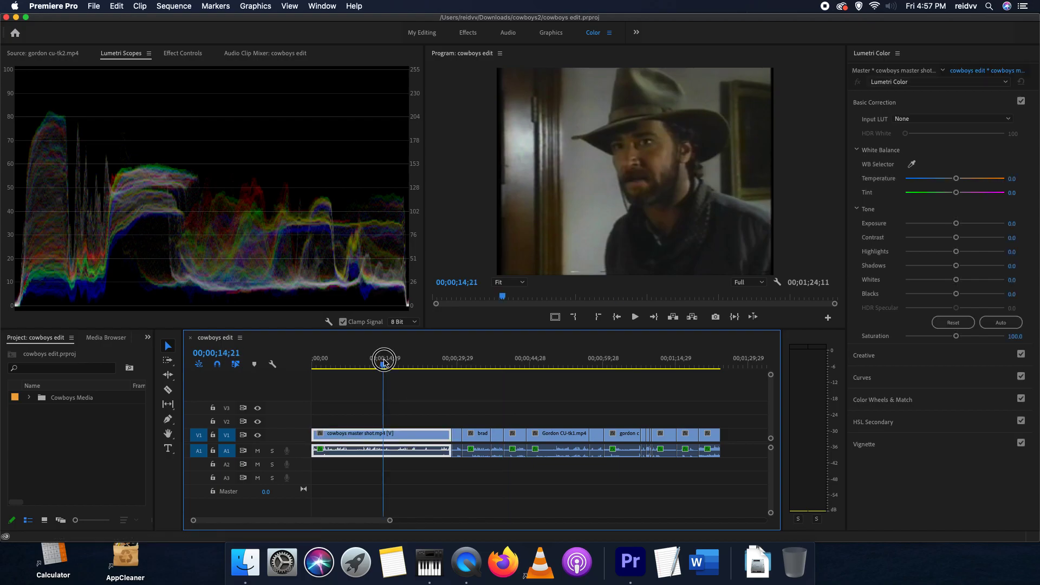
click(392, 439)
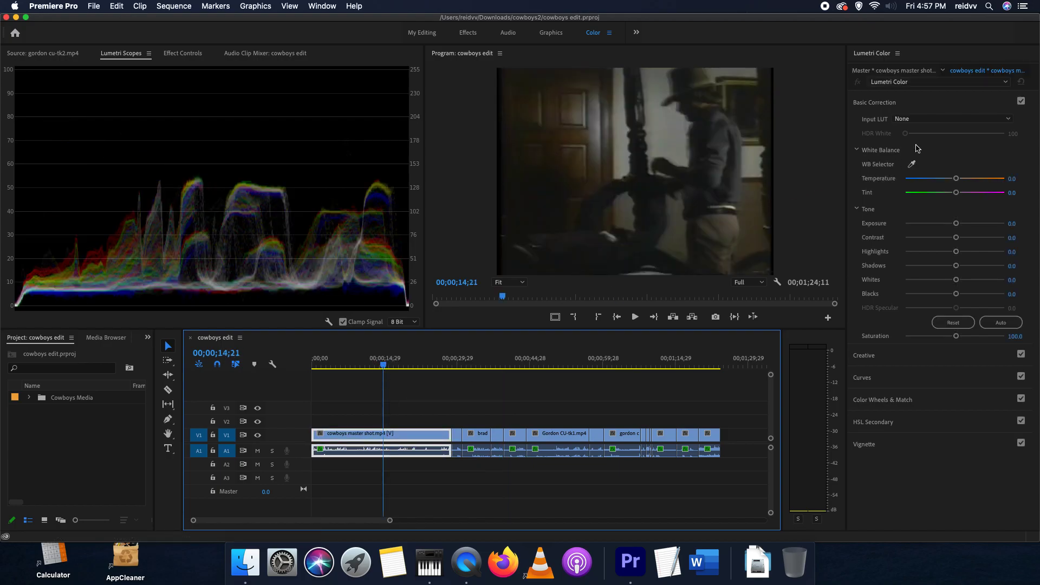
click(917, 103)
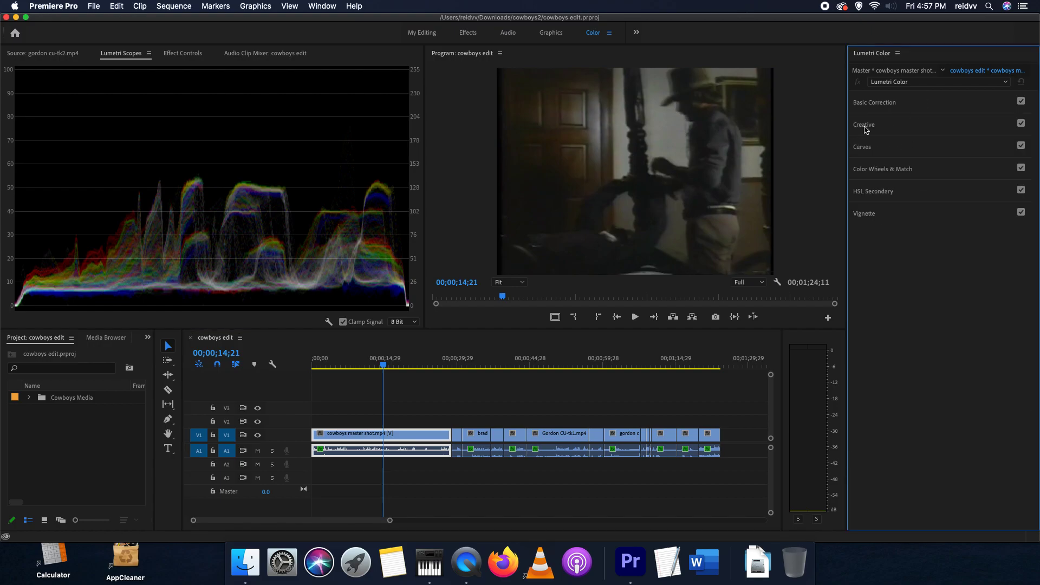
click(908, 103)
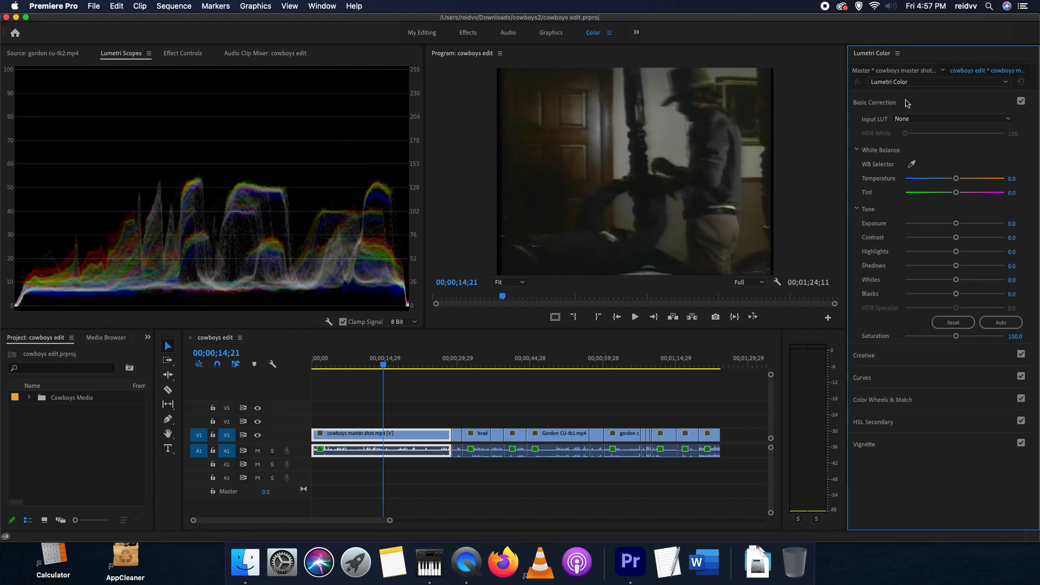
click(999, 324)
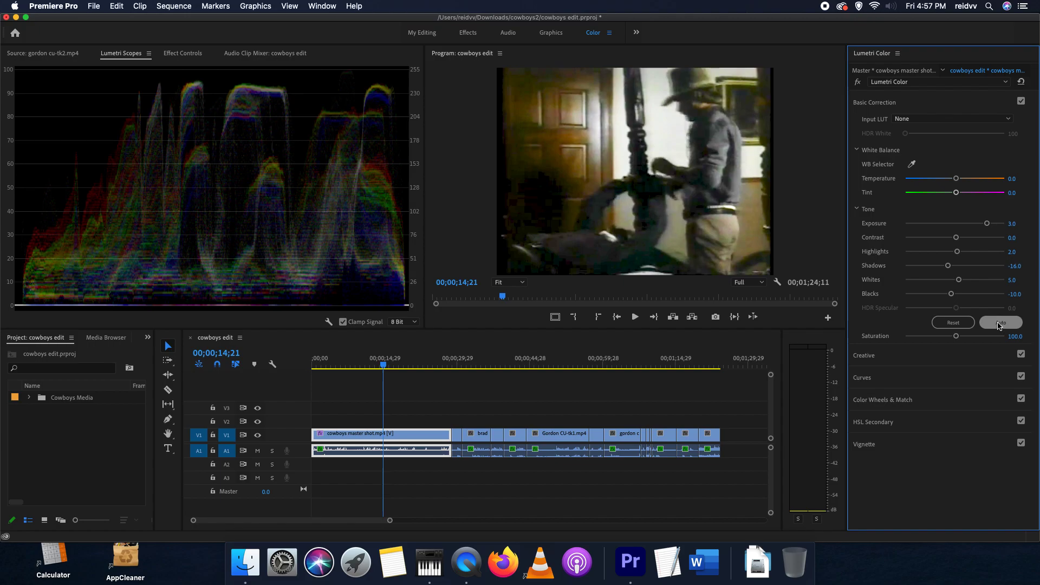
Step: Apply automatic tone correction to each of the next four clips, alternating between Gordon CU-tk1.mp4 and brady cu-tk1.mp4
key(Down)
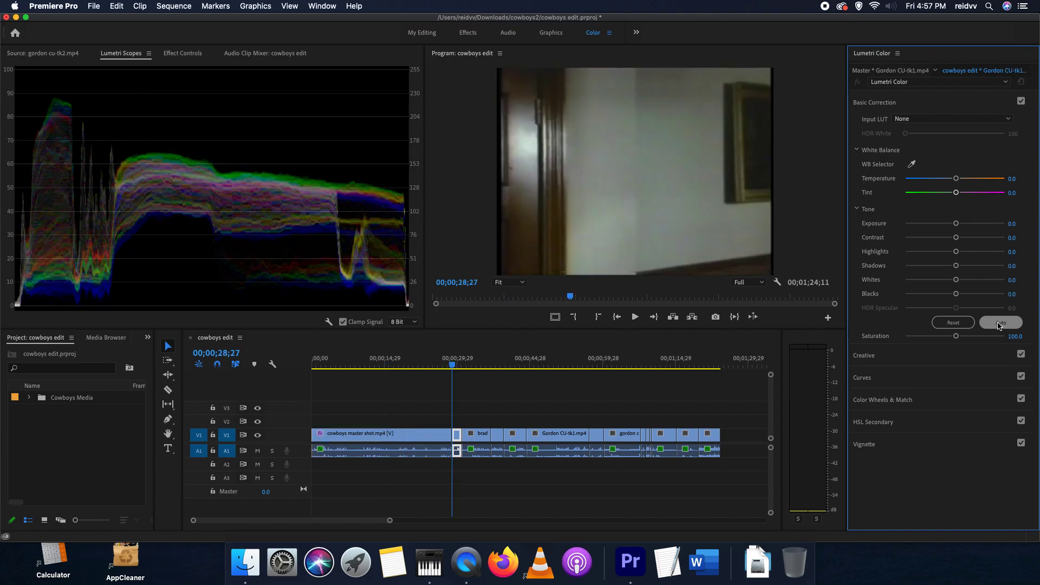
click(999, 324)
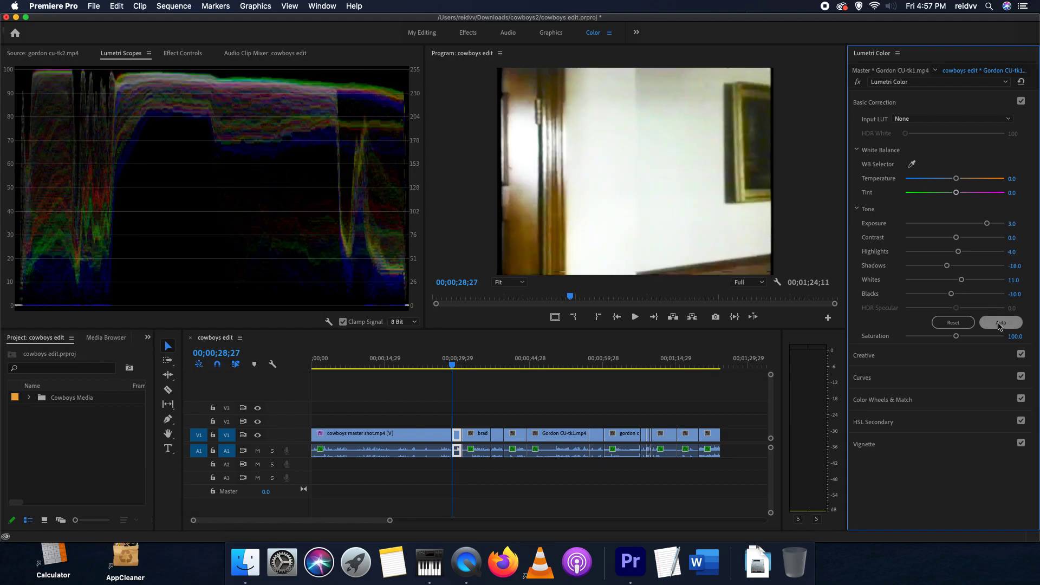
key(Down)
click(1000, 323)
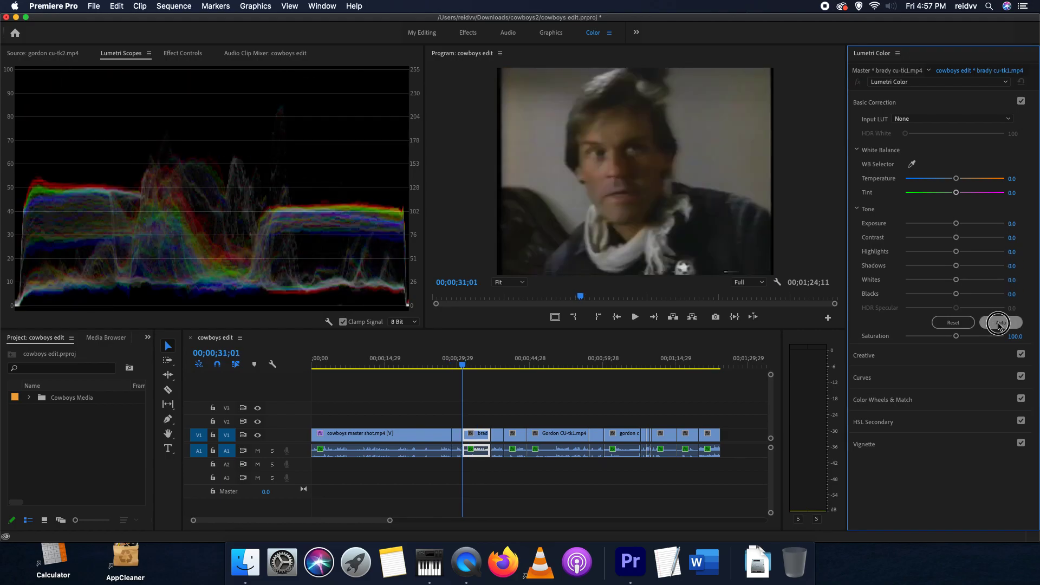
key(Down)
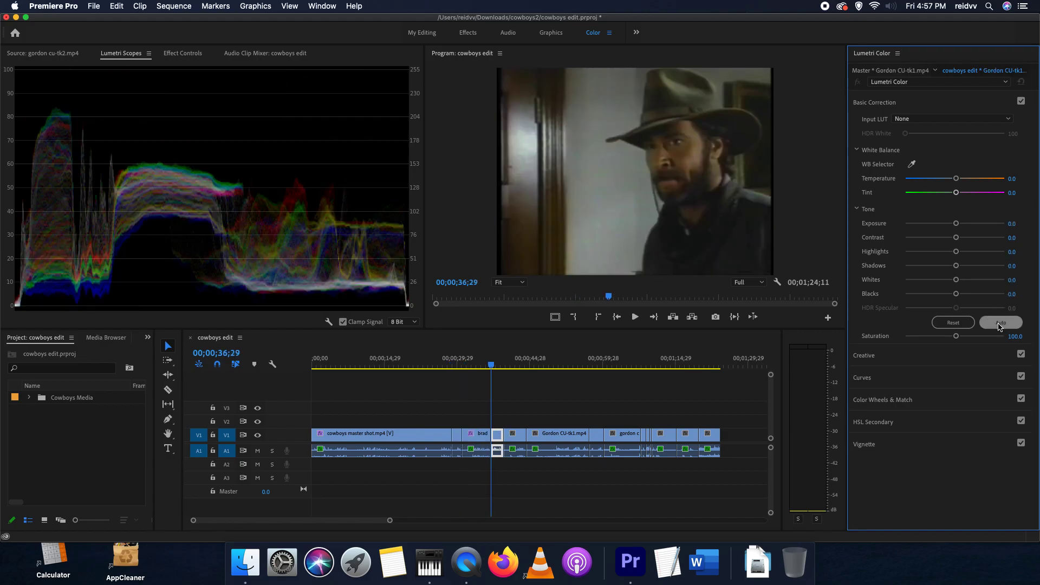
click(1000, 323)
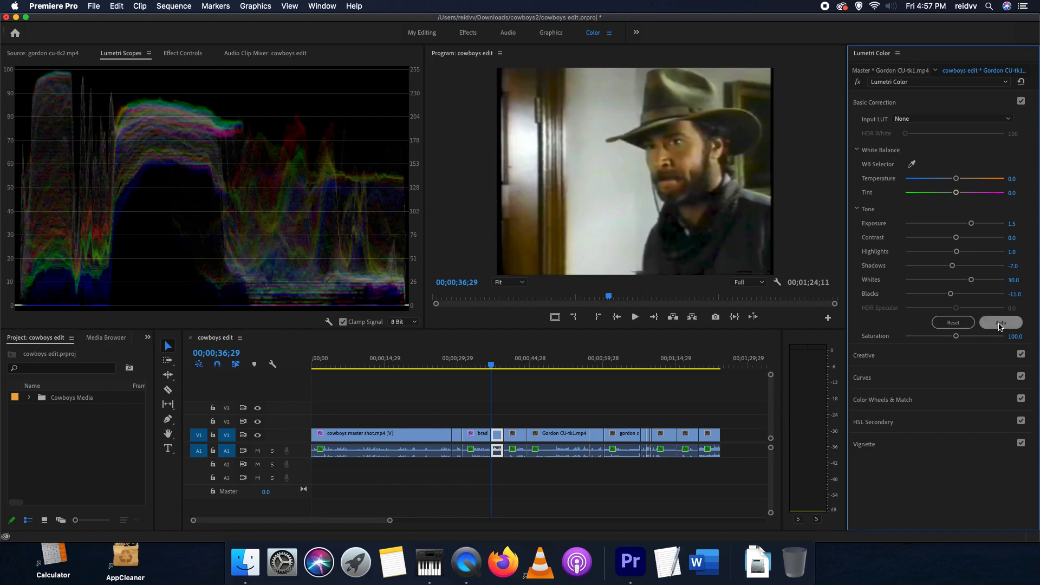
key(Down)
click(1000, 323)
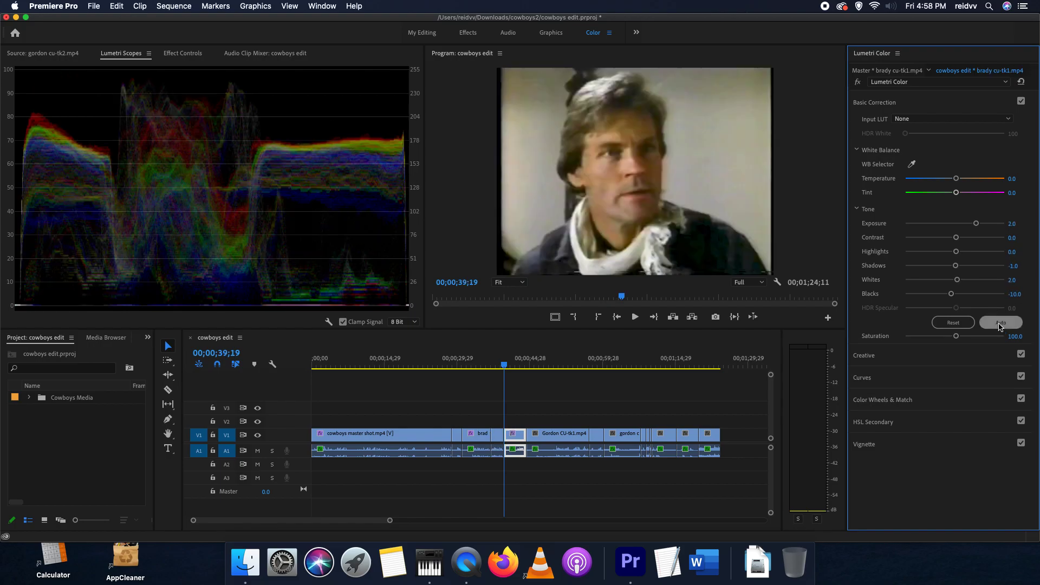
Step: Auto-correct the tone of the next five clips in turn, from Gordon CU-tk1.mp4 at 00;00;44;09 through gordon cu-tk2.mp4 at 00;01;09;02
key(Down)
click(1000, 323)
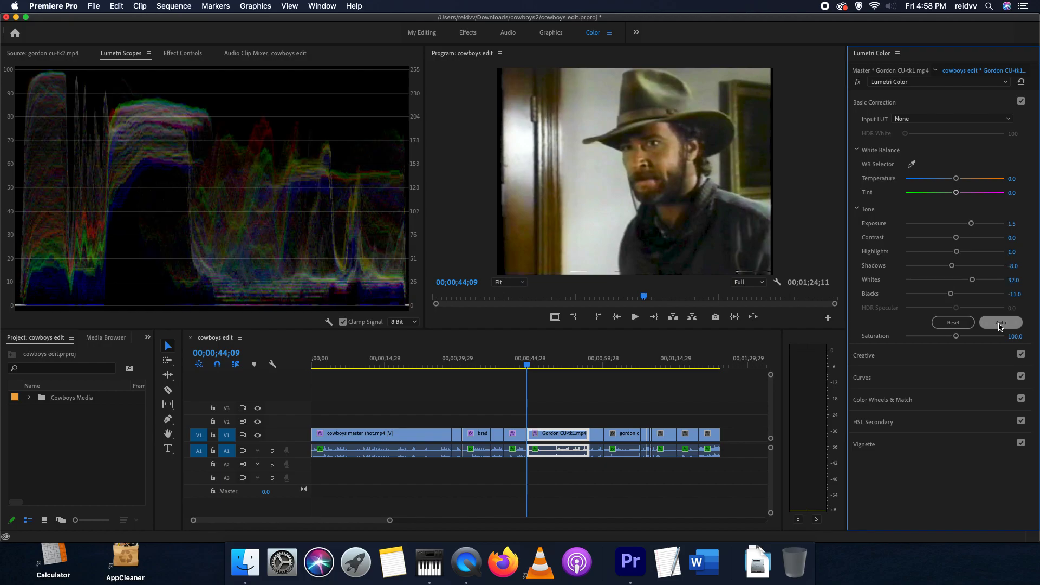
key(Down)
click(1001, 323)
key(Down)
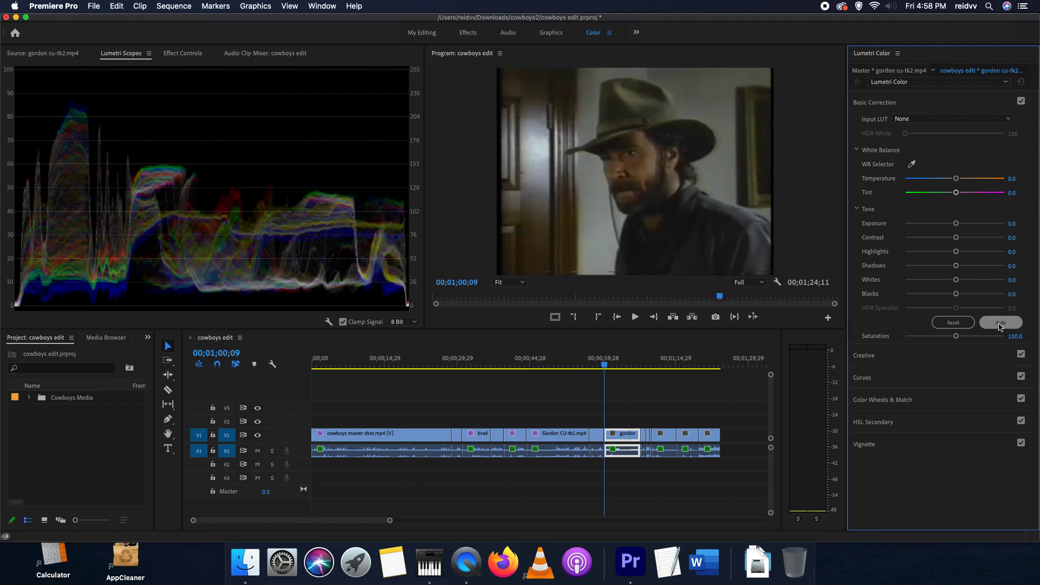
click(1000, 323)
key(Down)
click(1001, 323)
key(Down)
click(1000, 324)
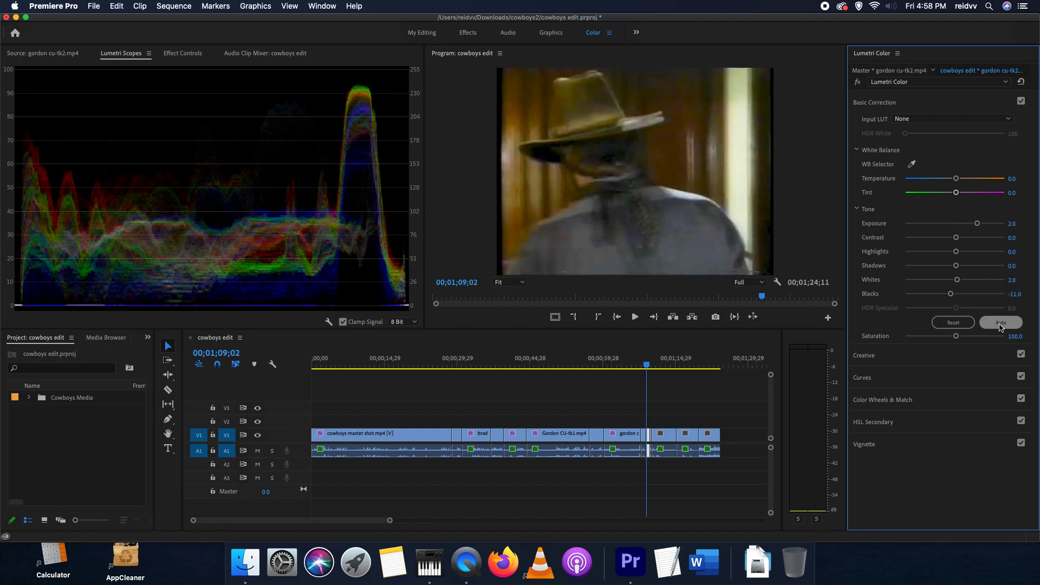
Step: Auto-correct the tone of the four remaining clips, ending with gordon cu-tk2.mp4 at 00;01;19;25, and save the project
key(Down)
click(1001, 324)
key(Down)
click(1001, 324)
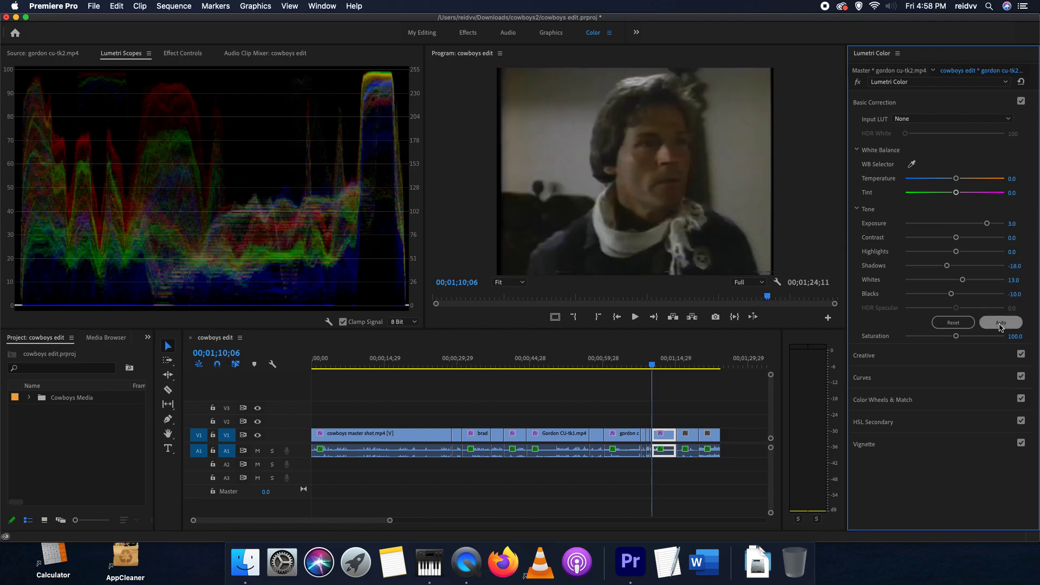
key(Down)
click(1000, 323)
key(Down)
click(1000, 323)
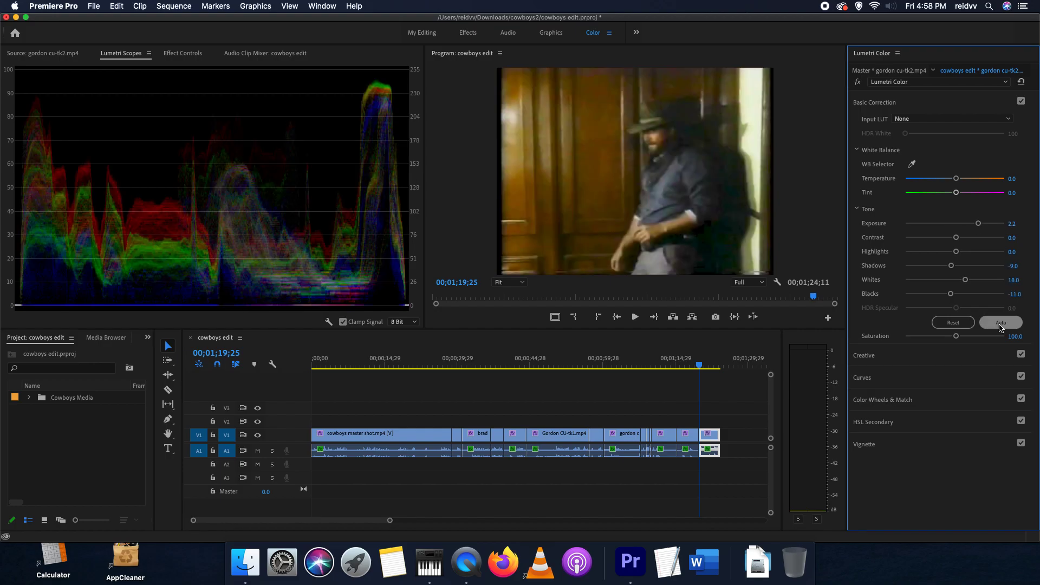
key(super+s)
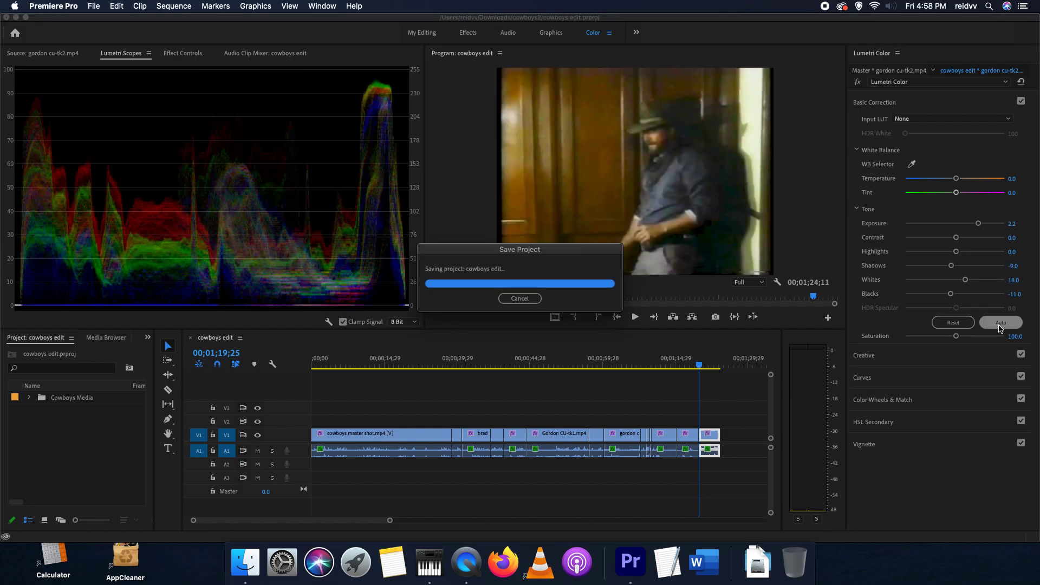
Step: Return to the My Editing workspace, then open the sequence's media export settings with the source range set to Entire Sequence
click(423, 33)
click(564, 389)
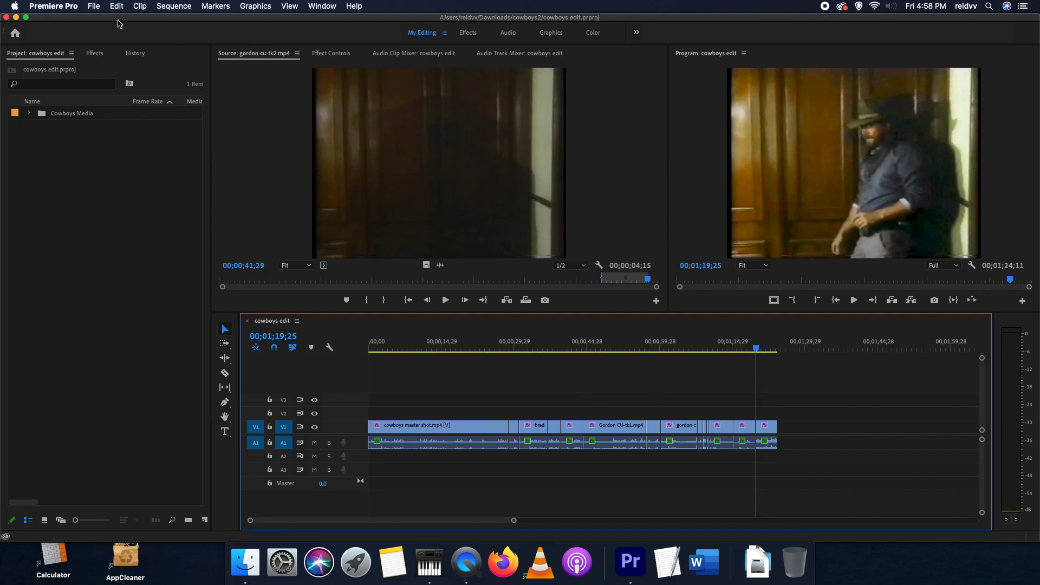
click(94, 7)
mouse_move(129, 304)
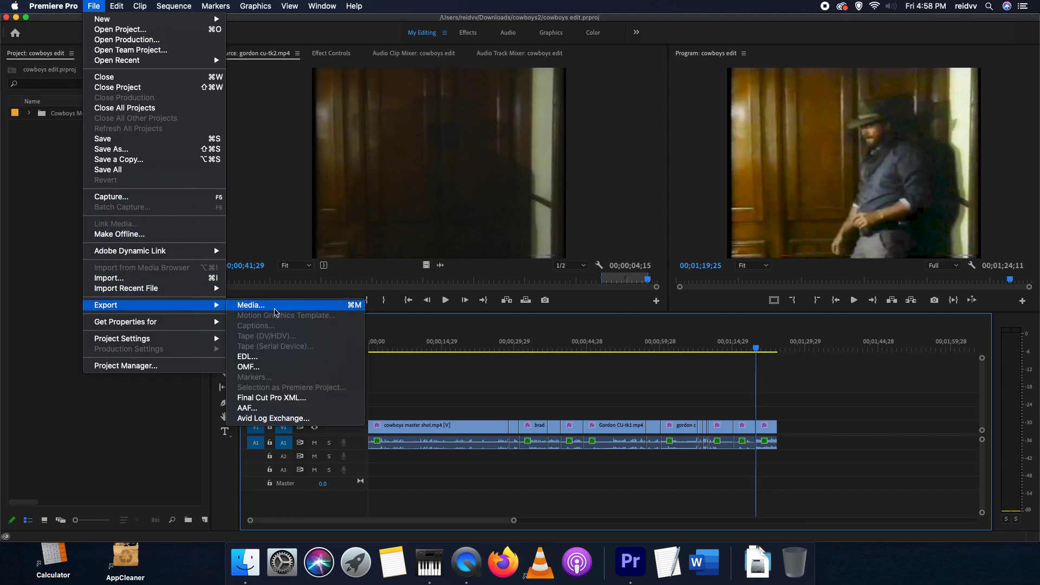
click(275, 310)
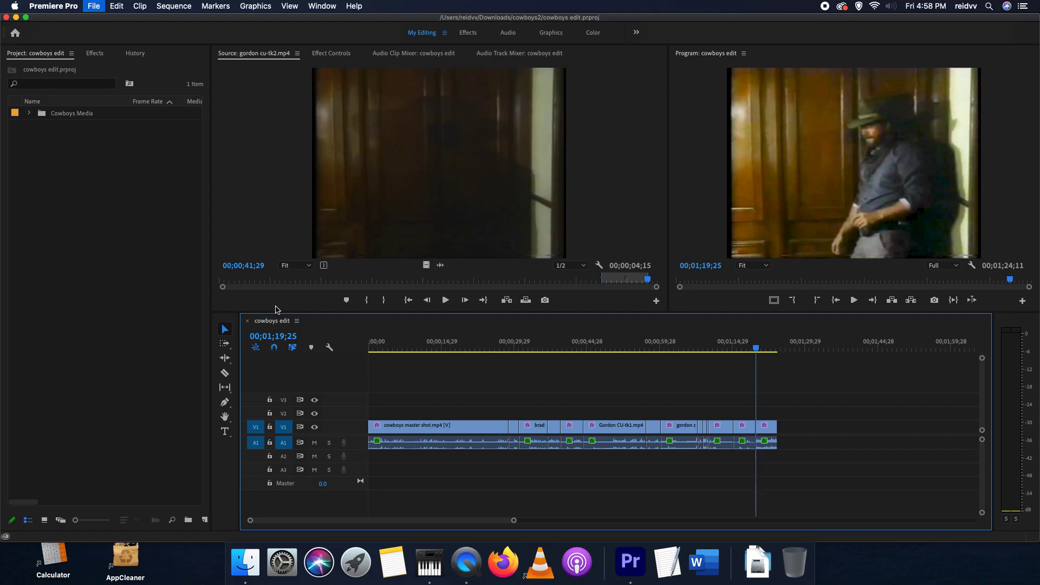
drag(518, 77, 525, 44)
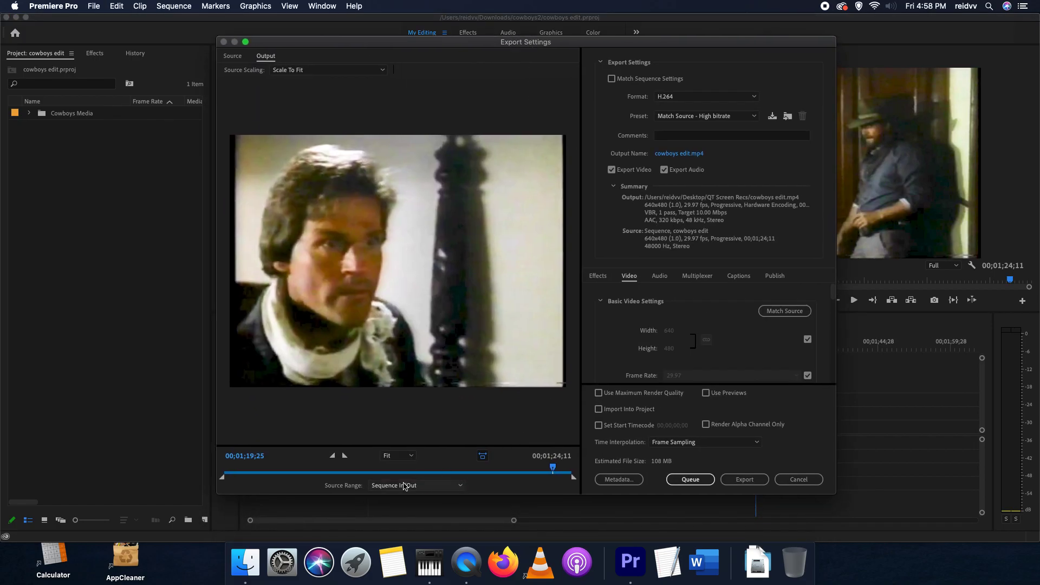
click(420, 486)
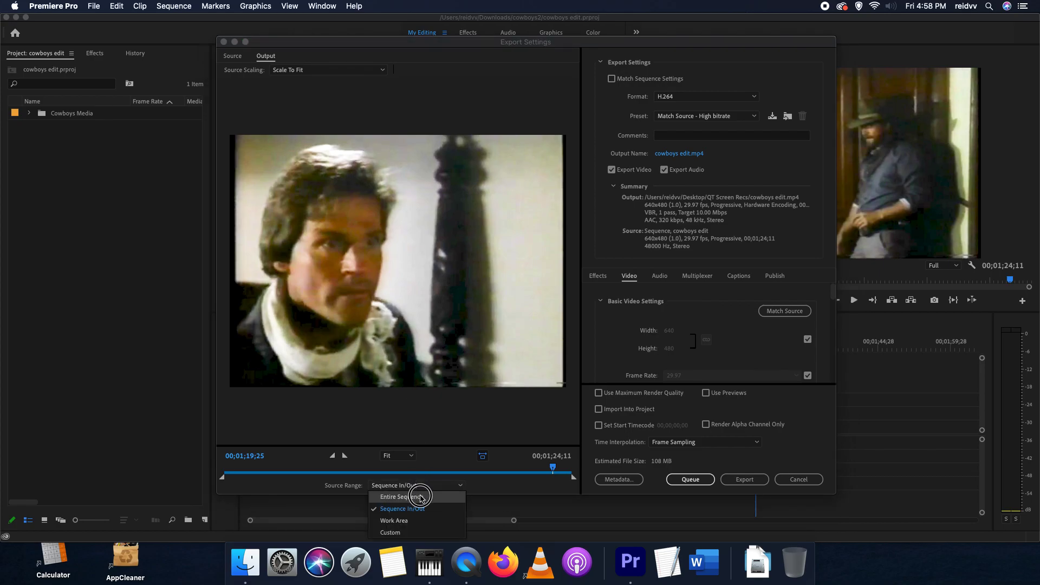
click(422, 497)
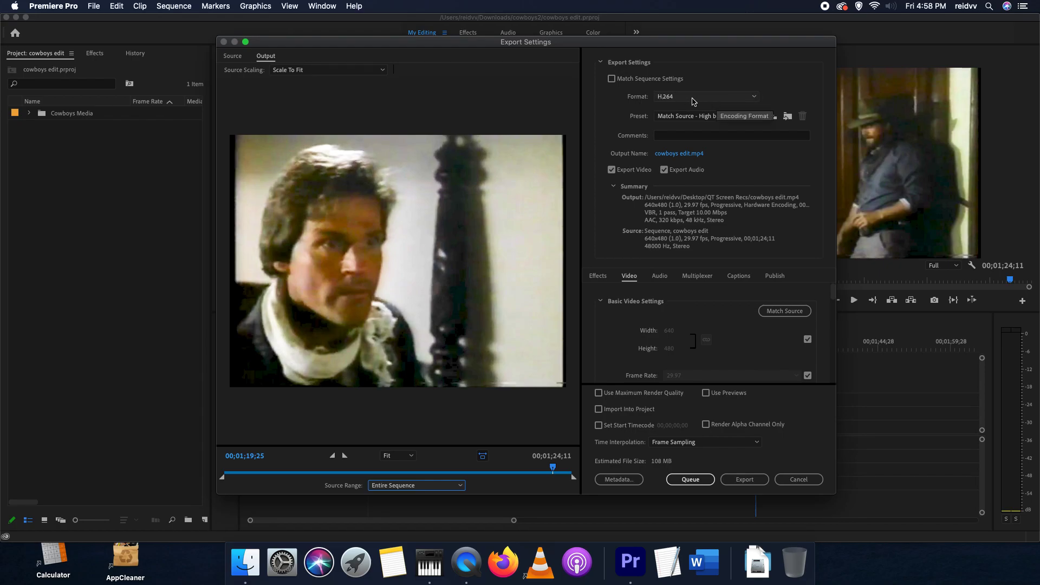
Step: Set the export format to H.264 and the preset to Match Source - High bitrate
click(706, 101)
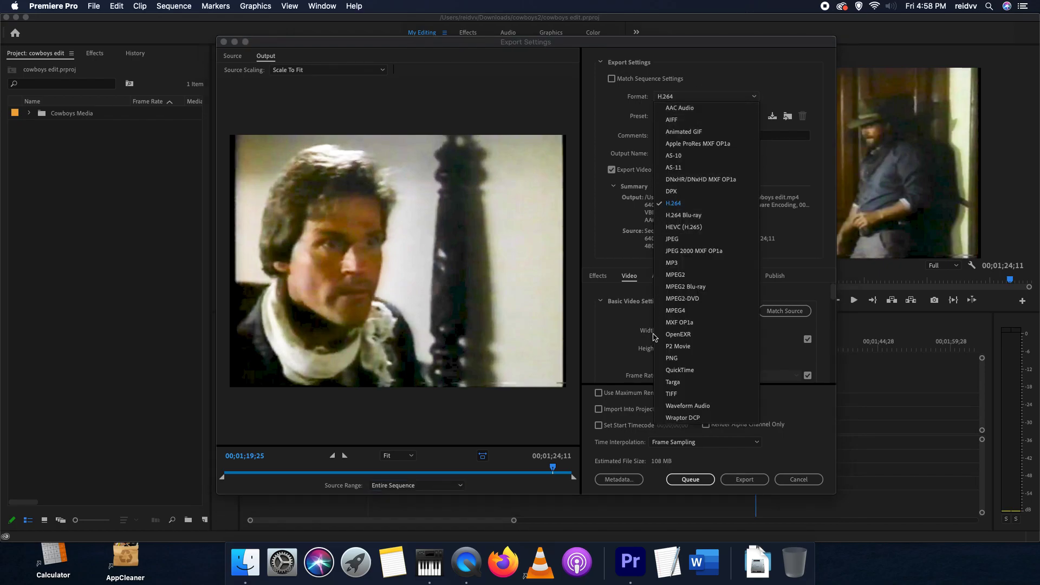
click(689, 207)
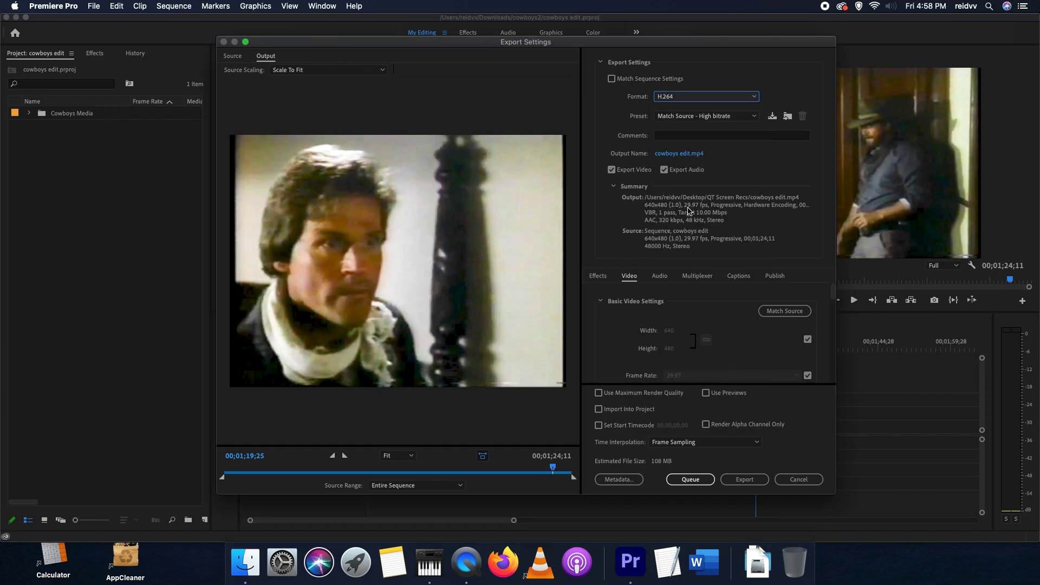
click(702, 119)
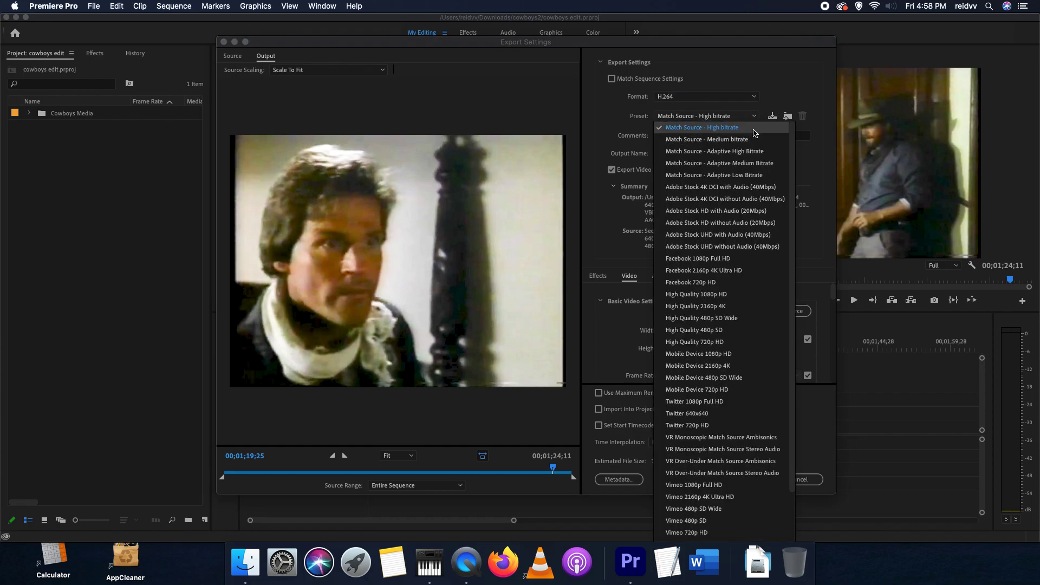
click(721, 128)
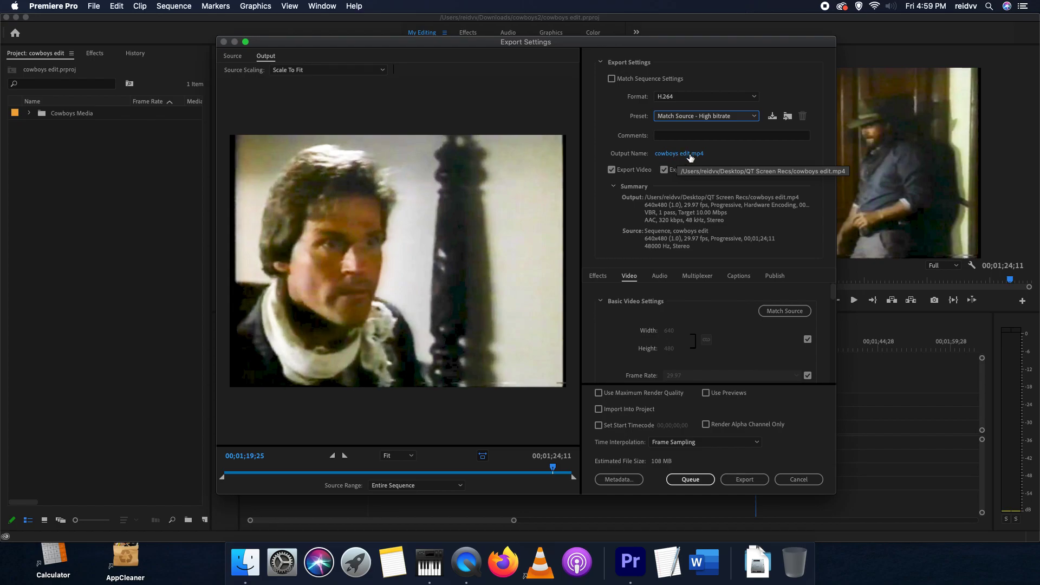
Step: Set the export's output file to cowboys edit.mp4 in the cowboys2 folder inside Downloads
click(675, 156)
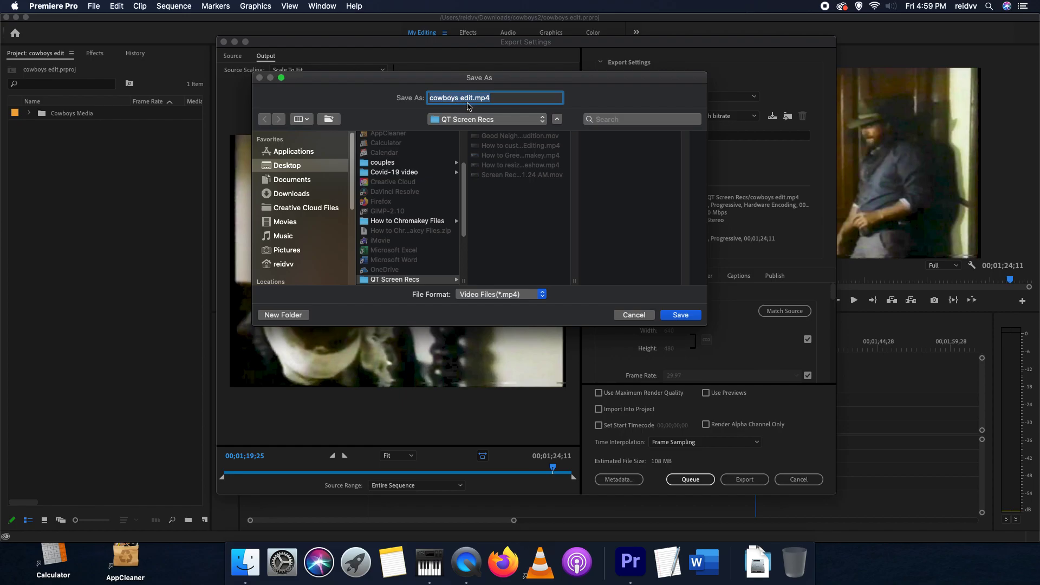
click(292, 194)
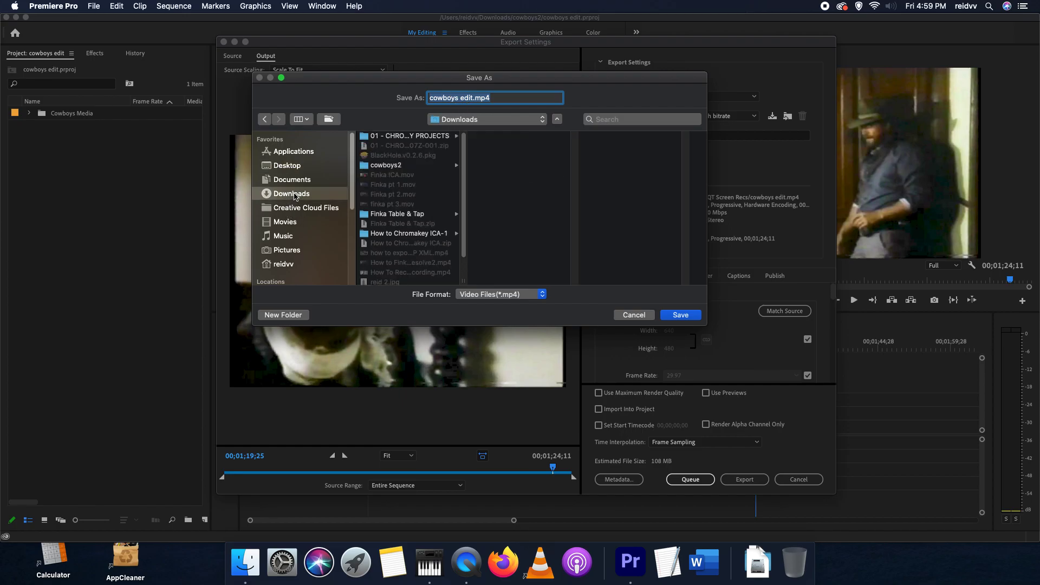
click(393, 166)
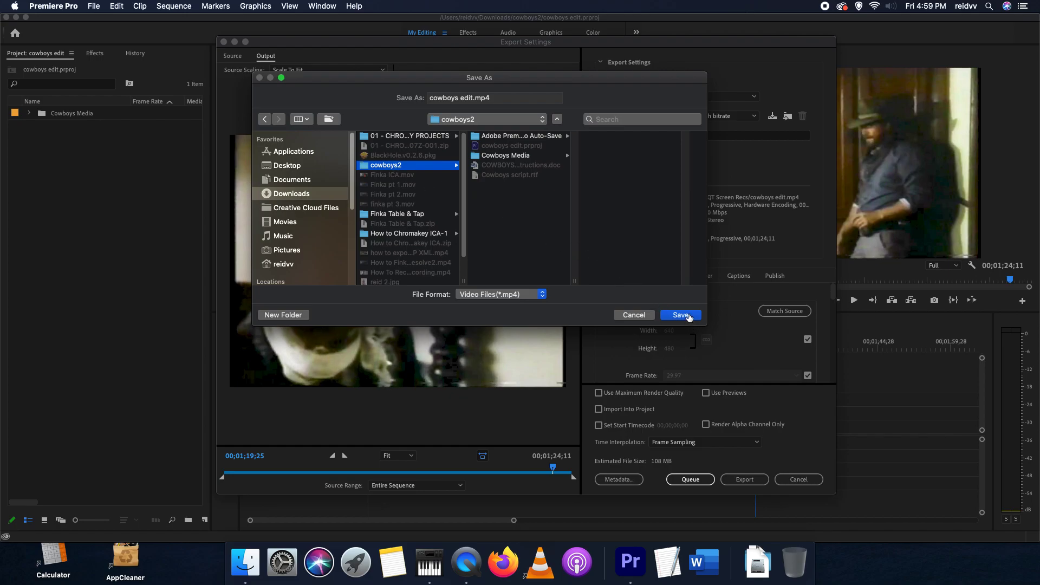
click(688, 317)
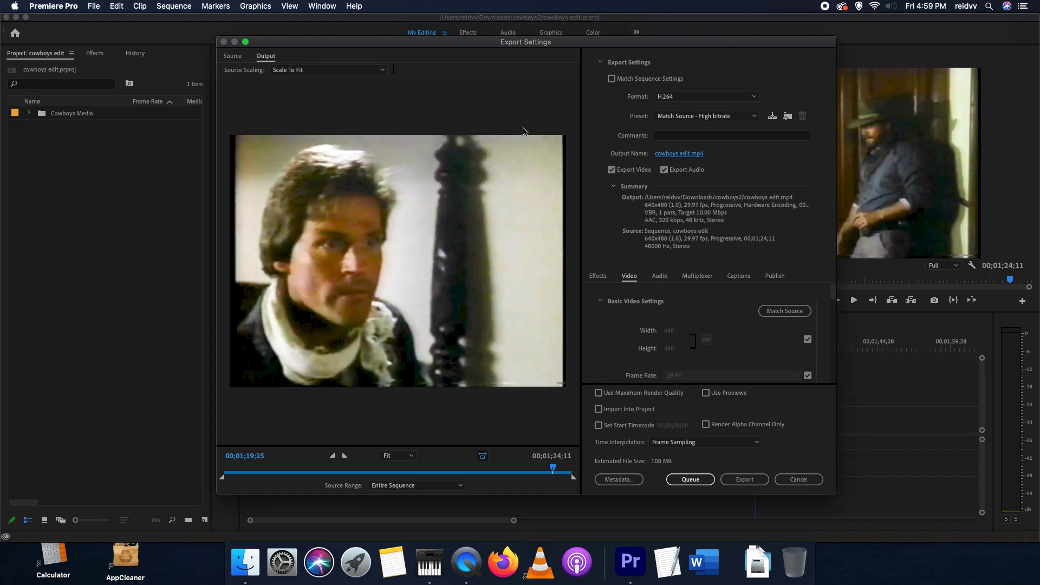
Step: Start exporting the cowboys edit sequence, and cancel the encoding while it is running
click(746, 480)
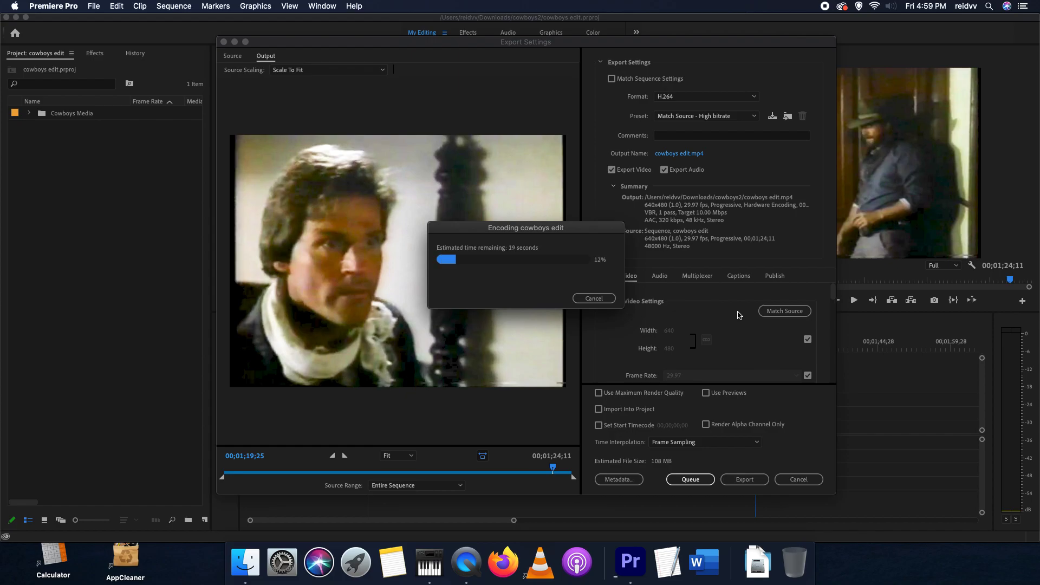
click(603, 300)
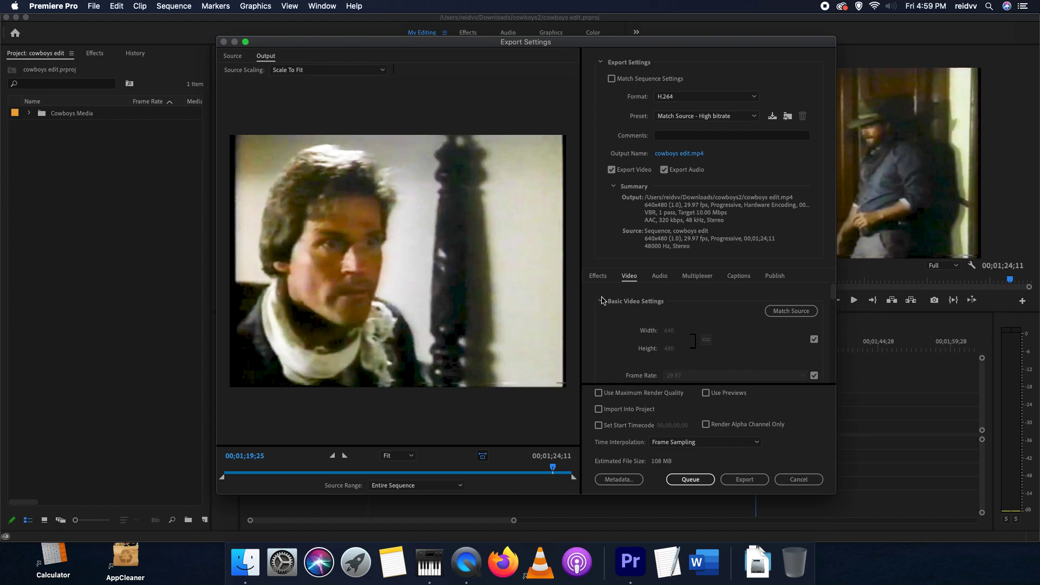